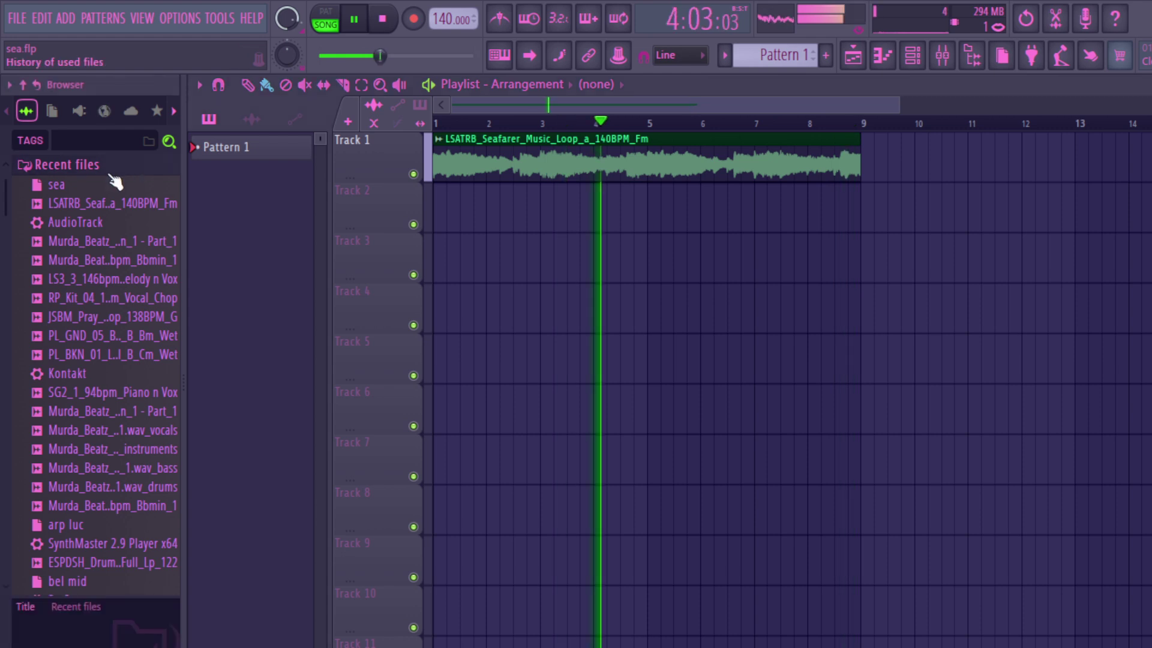
# - Collapse the recent files list and open the PLIUG folder on drive F
pyautogui.click(112, 170)
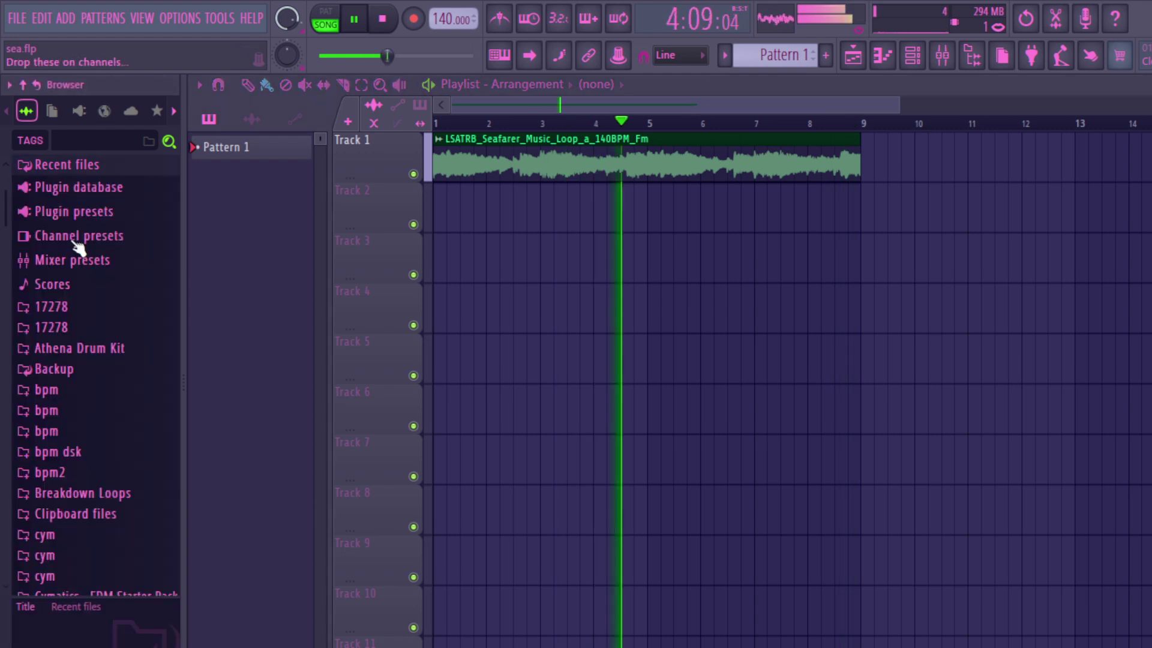
pyautogui.scroll(-6, 76, 264)
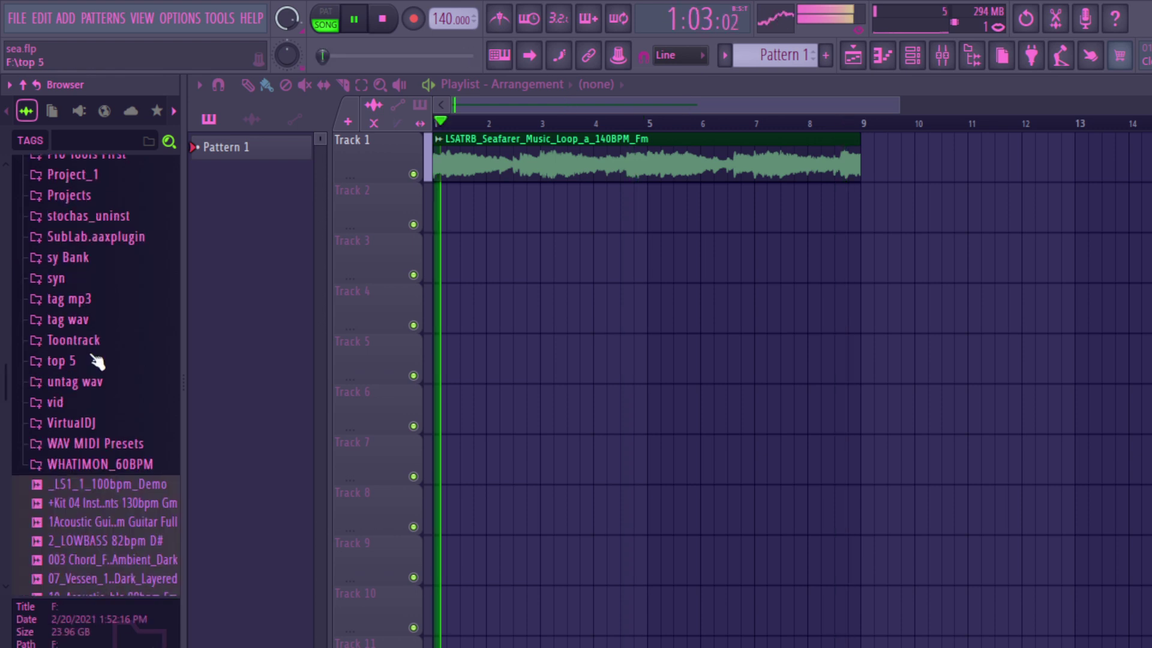
pyautogui.scroll(10, 96, 362)
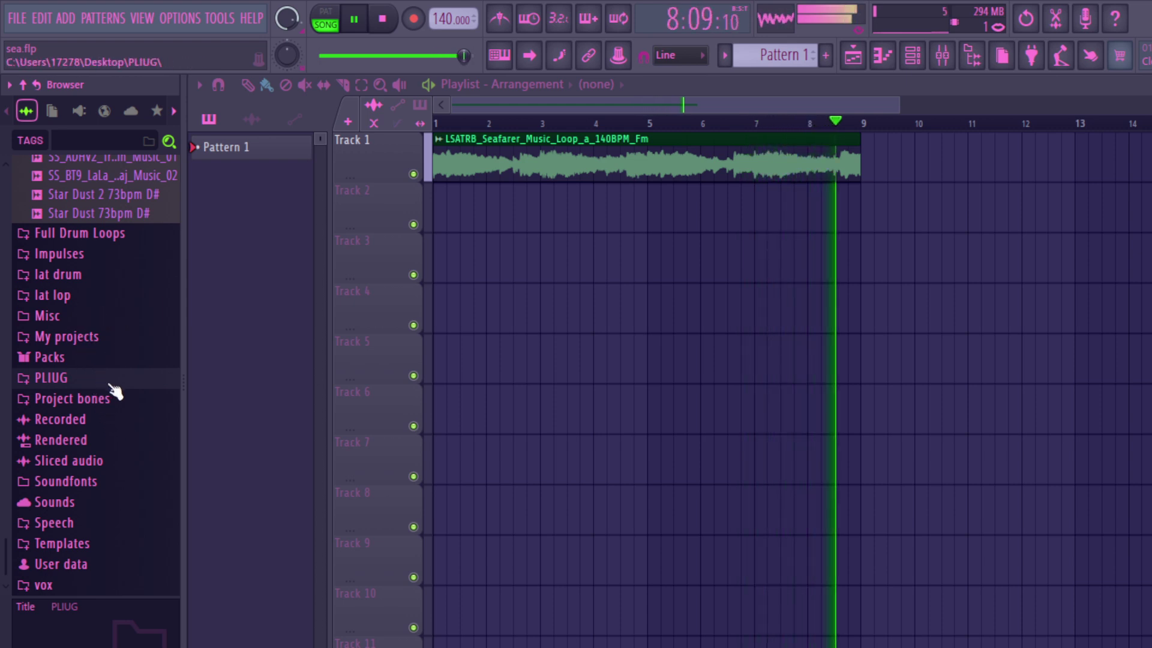
pyautogui.scroll(2, 115, 391)
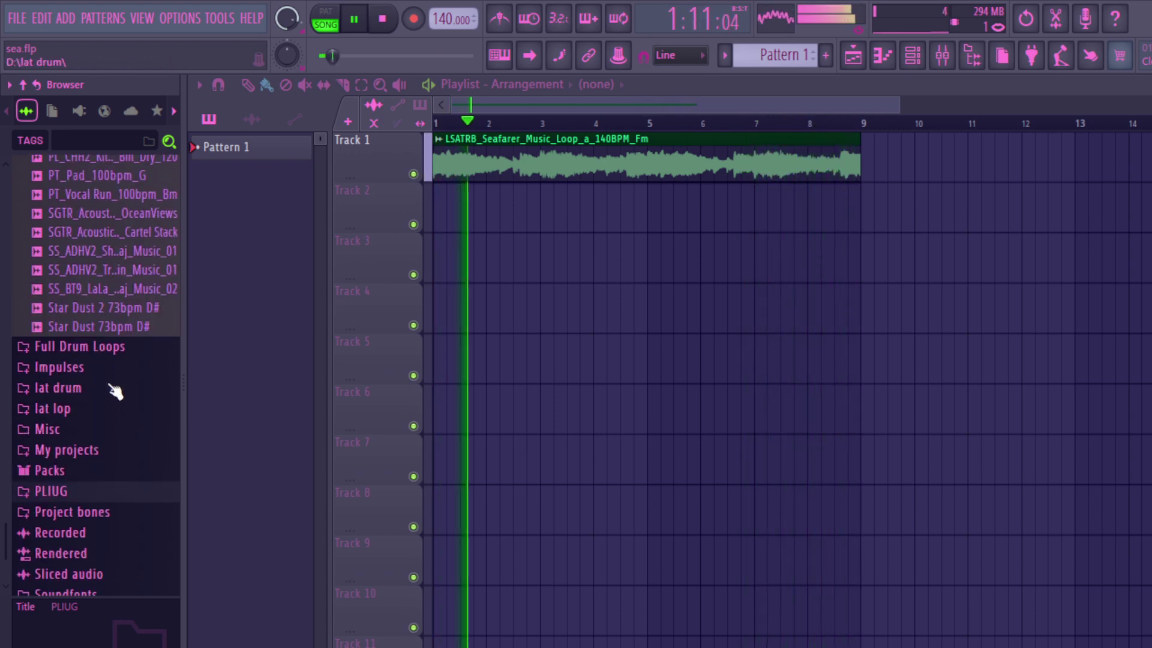
pyautogui.scroll(7, 114, 406)
pyautogui.scroll(-8, 115, 405)
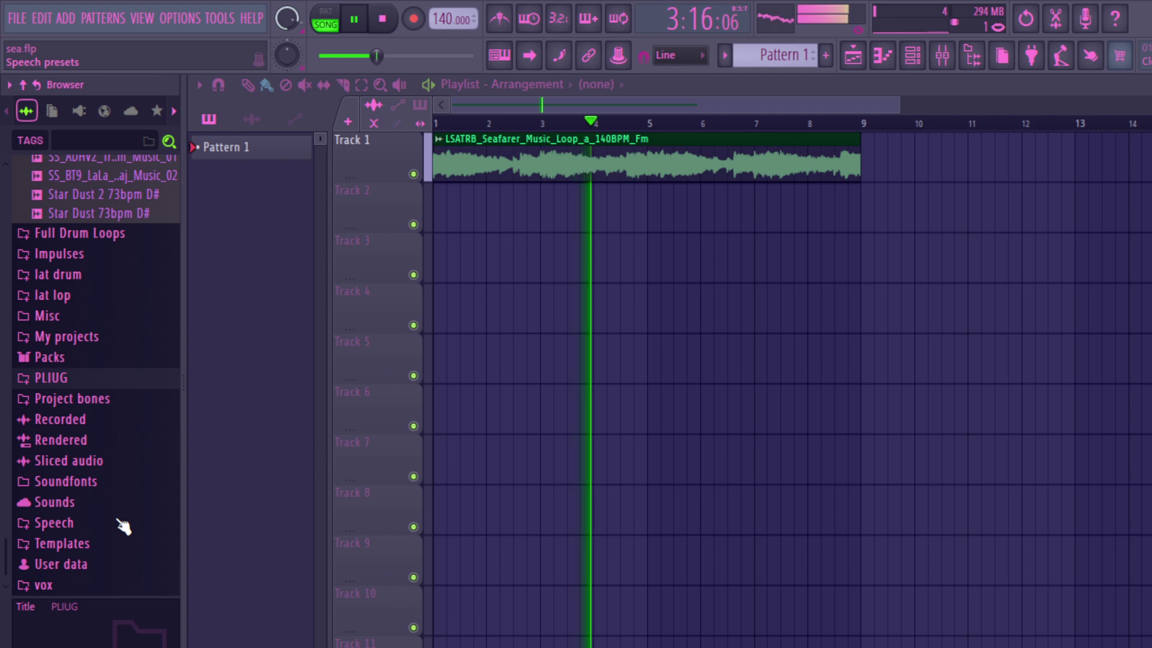
pyautogui.click(72, 379)
pyautogui.scroll(4, 120, 480)
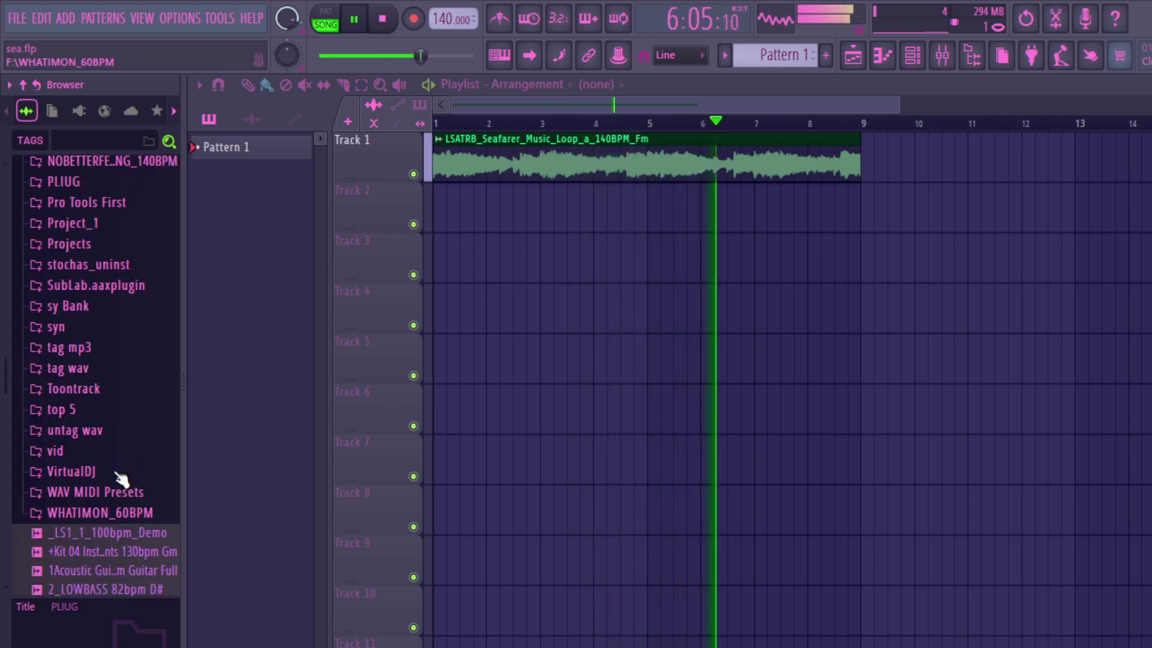
pyautogui.scroll(3, 129, 486)
pyautogui.click(67, 298)
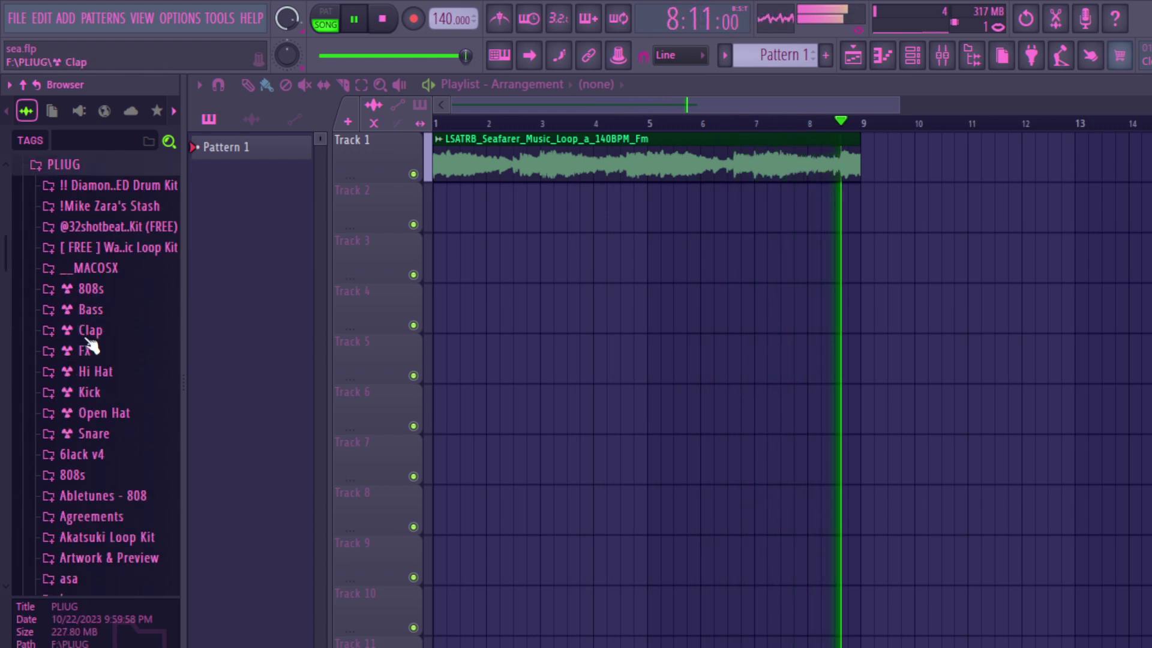
# - Open the CLAPS folder of the COLORS_YKSOUNDS_2023 kit and audition CLAP_Always and CLAP_Faded
pyautogui.scroll(-4, 92, 366)
pyautogui.scroll(-4, 96, 372)
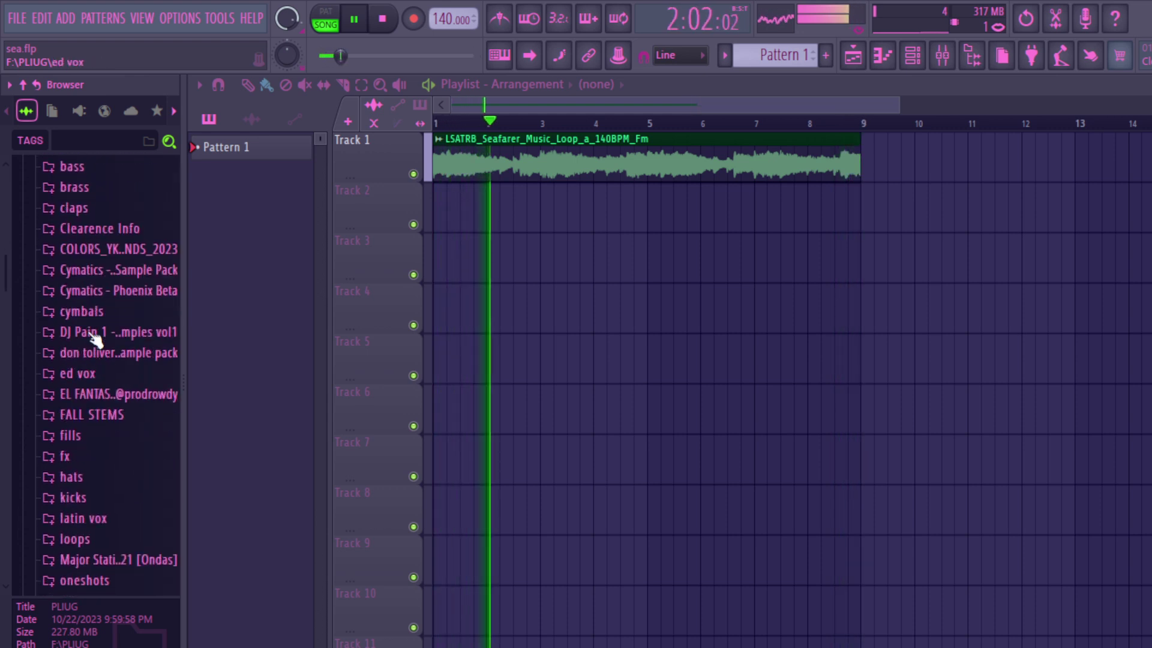
pyautogui.click(114, 252)
pyautogui.click(101, 292)
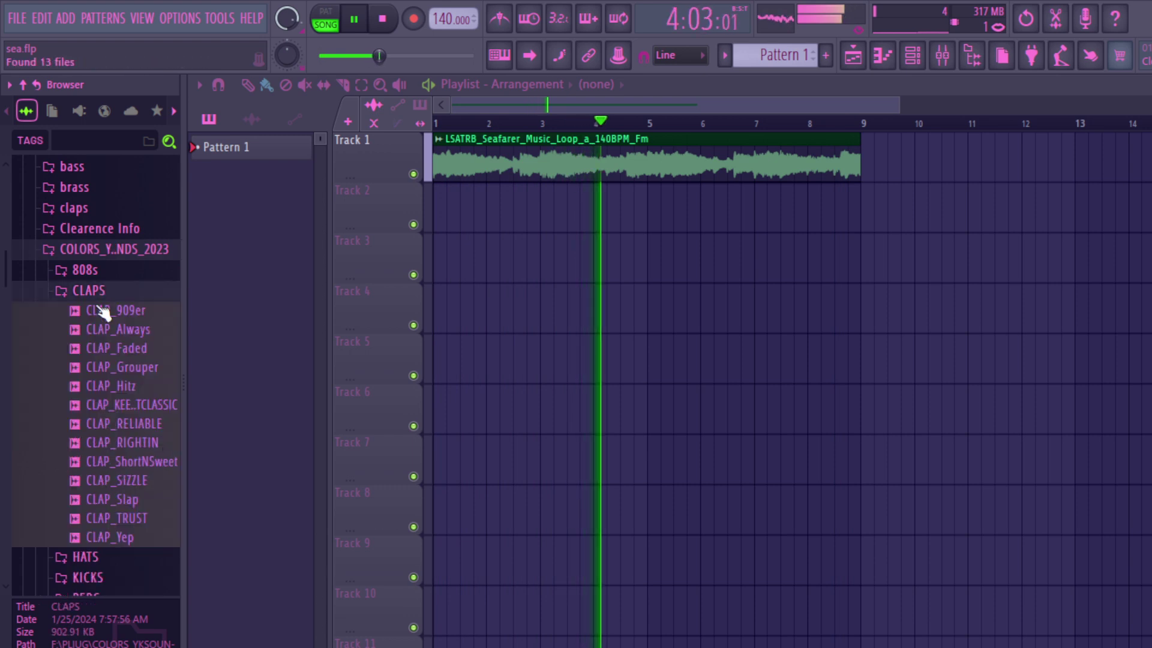
pyautogui.click(78, 331)
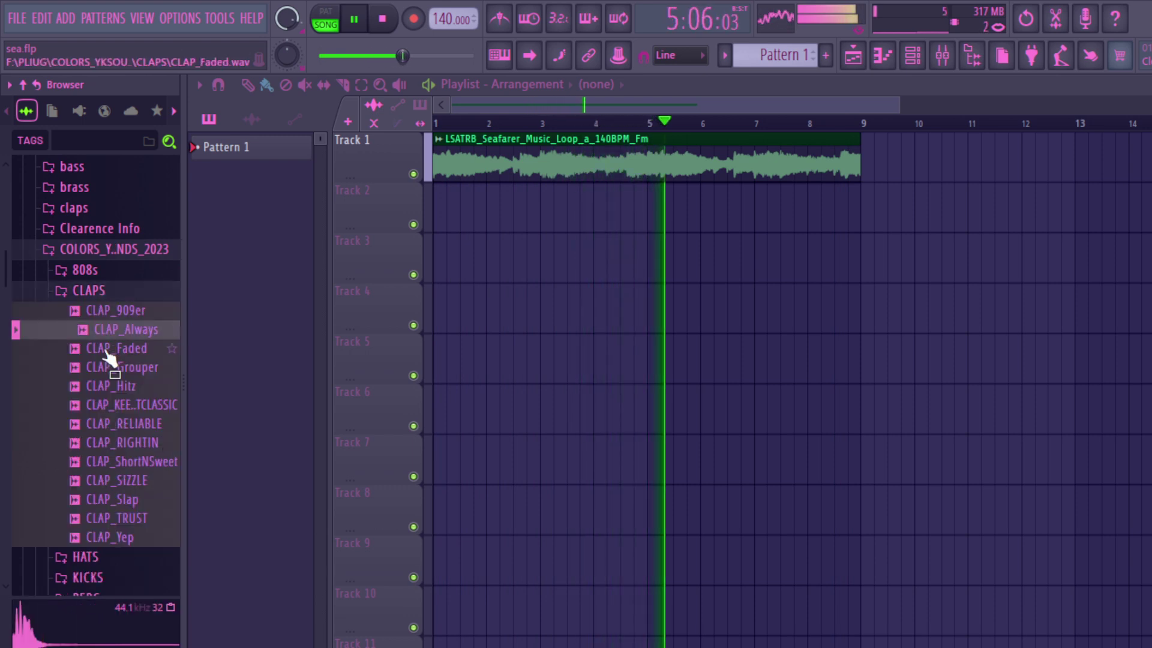
pyautogui.click(107, 352)
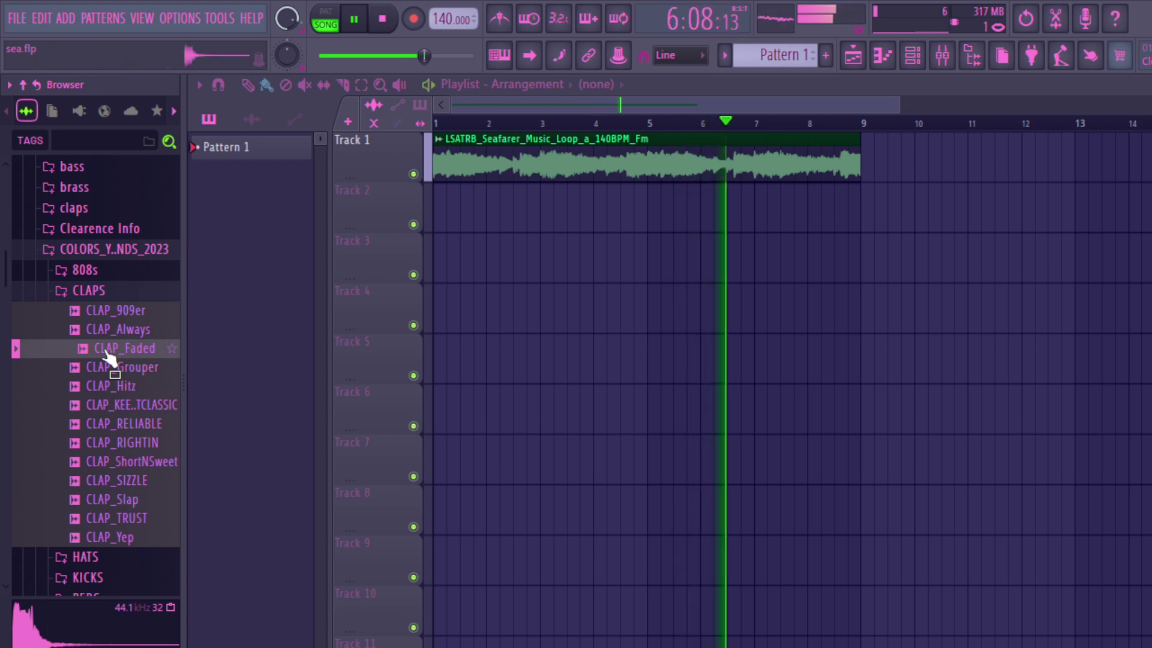
# - Load CLAP_Faded into the channel between 808 Kick and 808 HiHat in the channel rack
pyautogui.click(912, 56)
pyautogui.click(304, 87)
pyautogui.click(304, 99)
pyautogui.moveTo(99, 351); pyautogui.dragTo(318, 153)
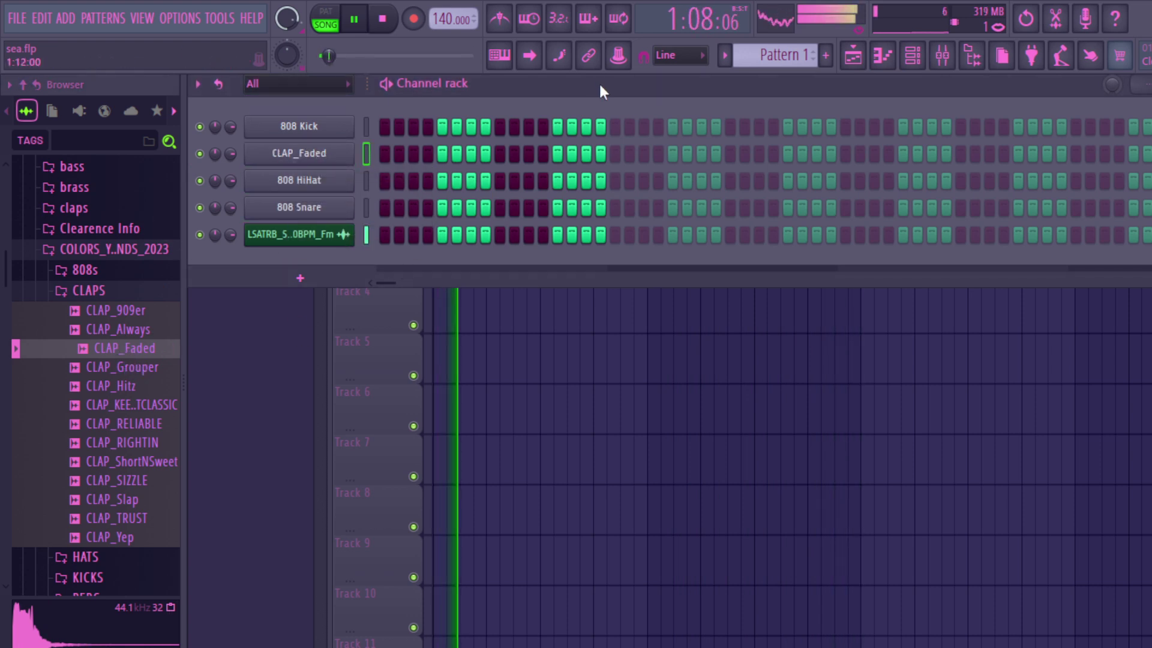
# - Place two four-bar Pattern 1 clips back to back on Track 2, starting at bars 1 and 5
pyautogui.click(861, 63)
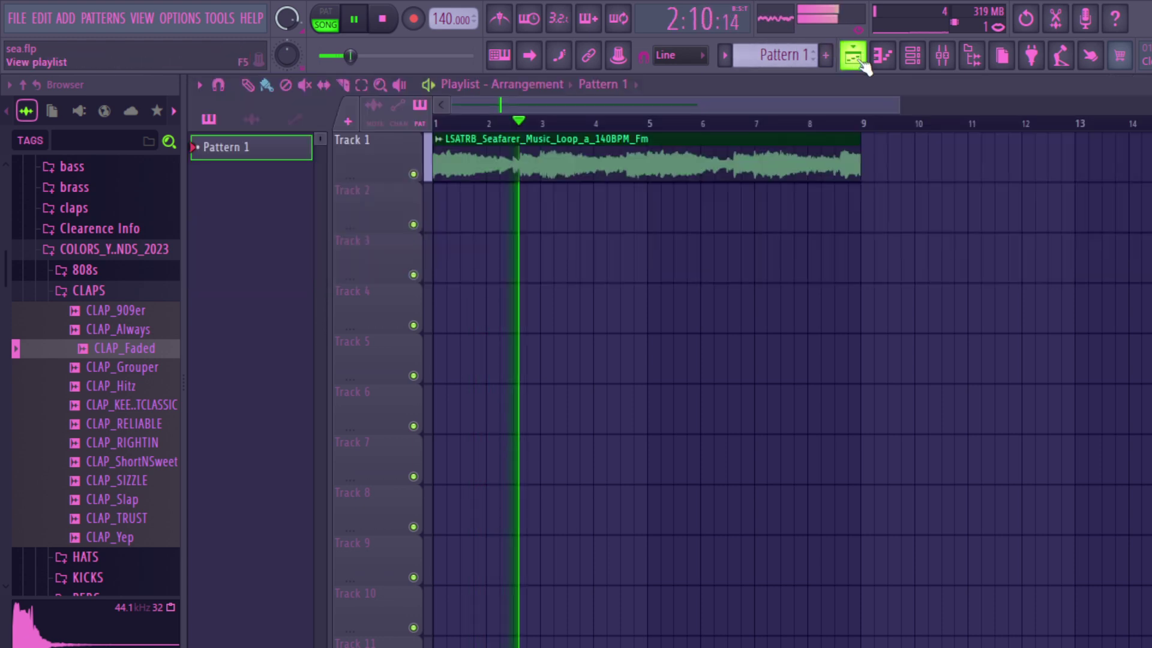
pyautogui.click(442, 201)
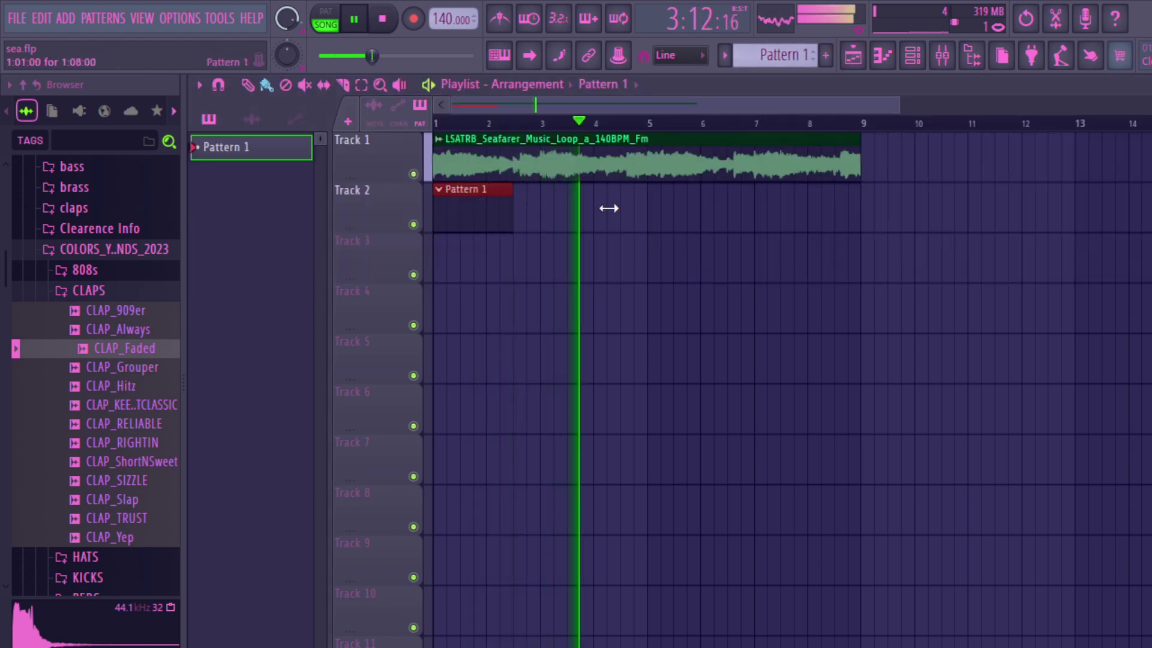
pyautogui.moveTo(608, 208); pyautogui.dragTo(650, 210)
pyautogui.click(653, 213)
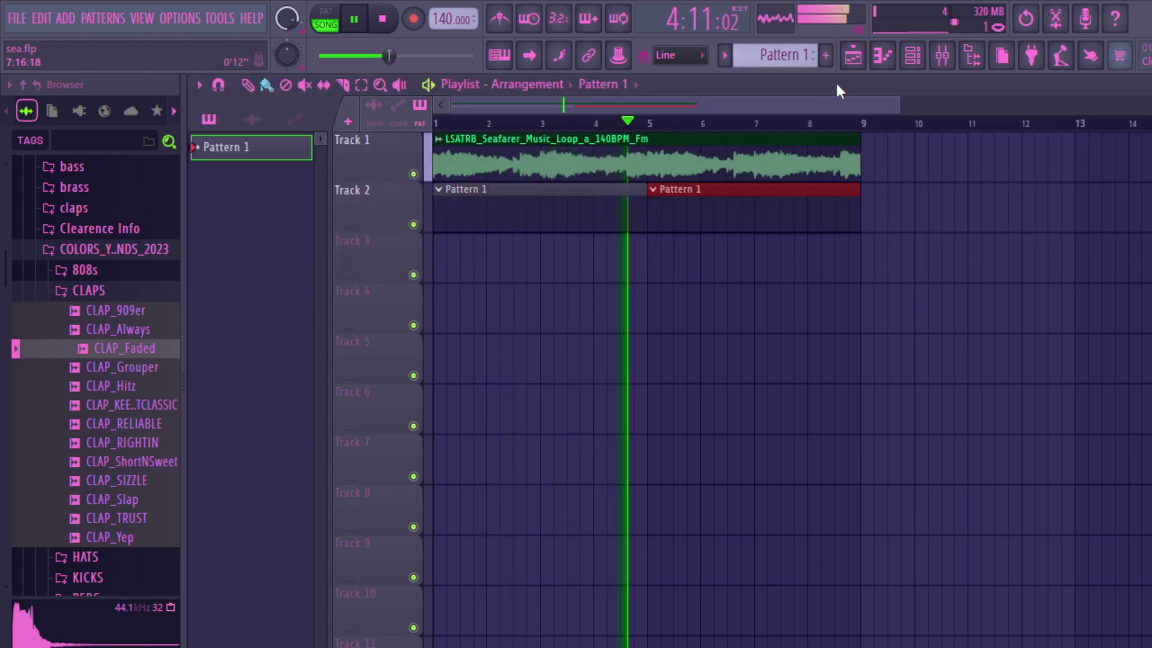
# - Restart playback and add CLAP_Faded hits on steps 9, 25 and 41 of Pattern 1
pyautogui.click(913, 56)
pyautogui.press('space')
pyautogui.click(499, 155)
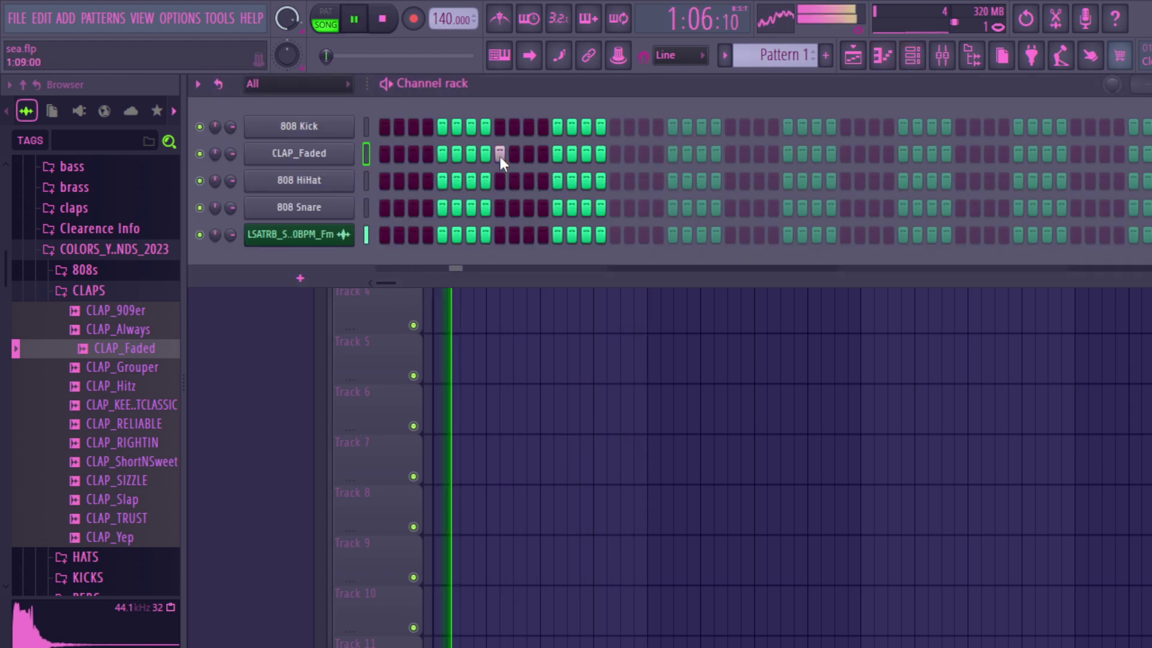
pyautogui.click(727, 155)
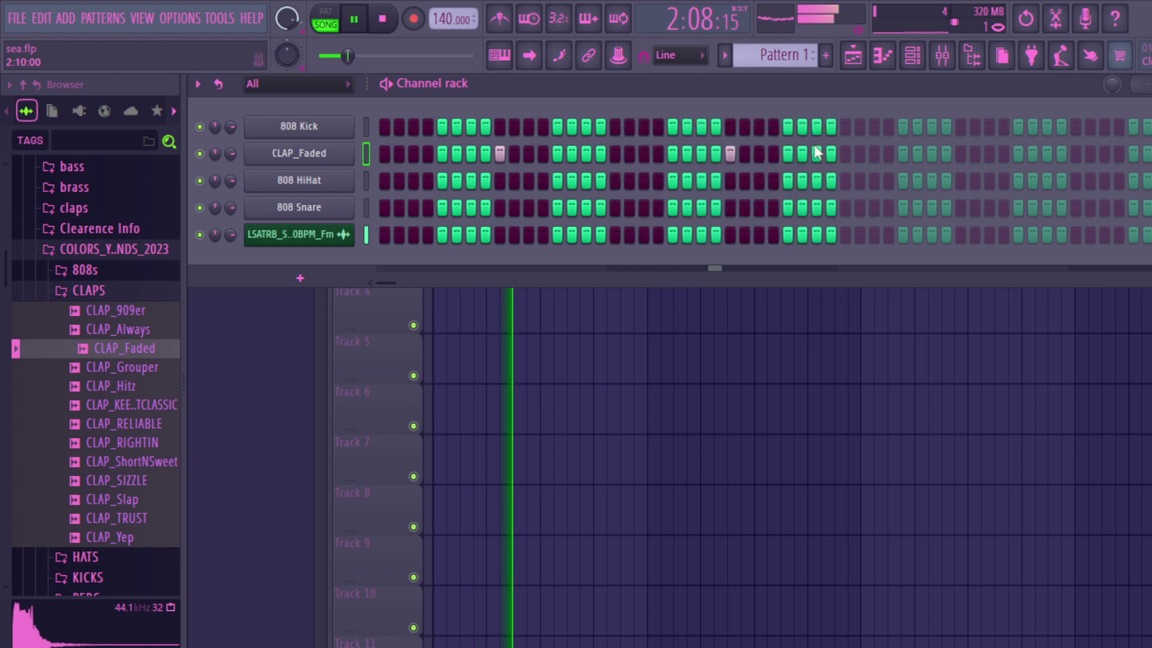
pyautogui.click(959, 154)
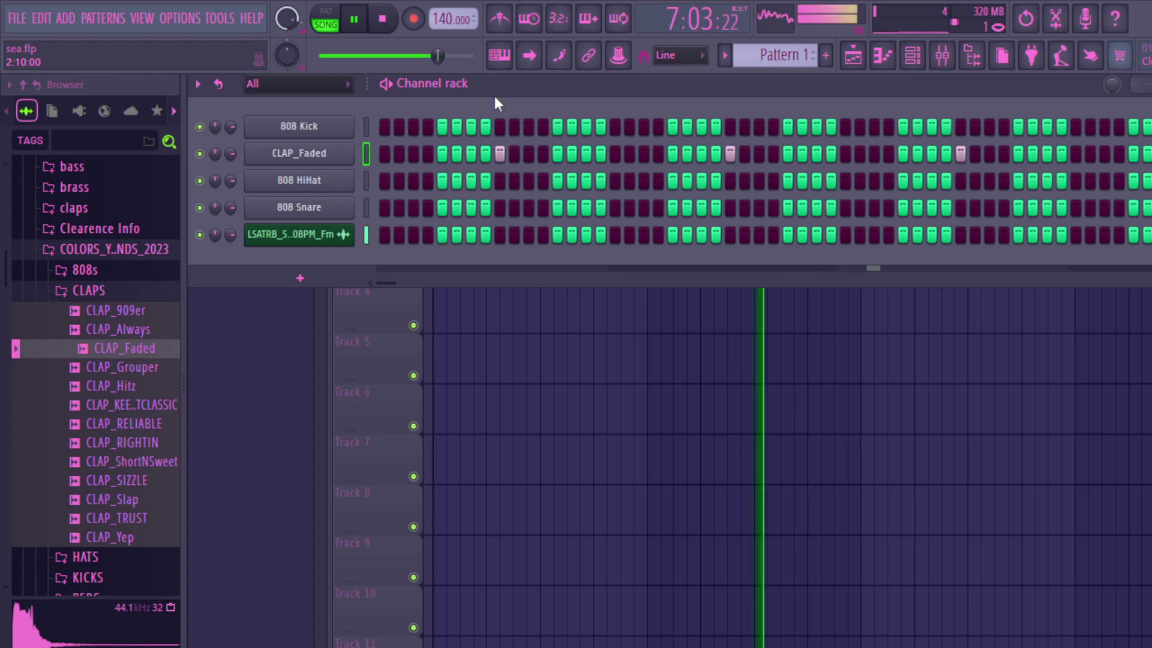
# - Open the kit's HATS folder in place of CLAPS and audition hi-hats from HAT_BRINGMEBACK through HAT_Ridge
pyautogui.click(90, 292)
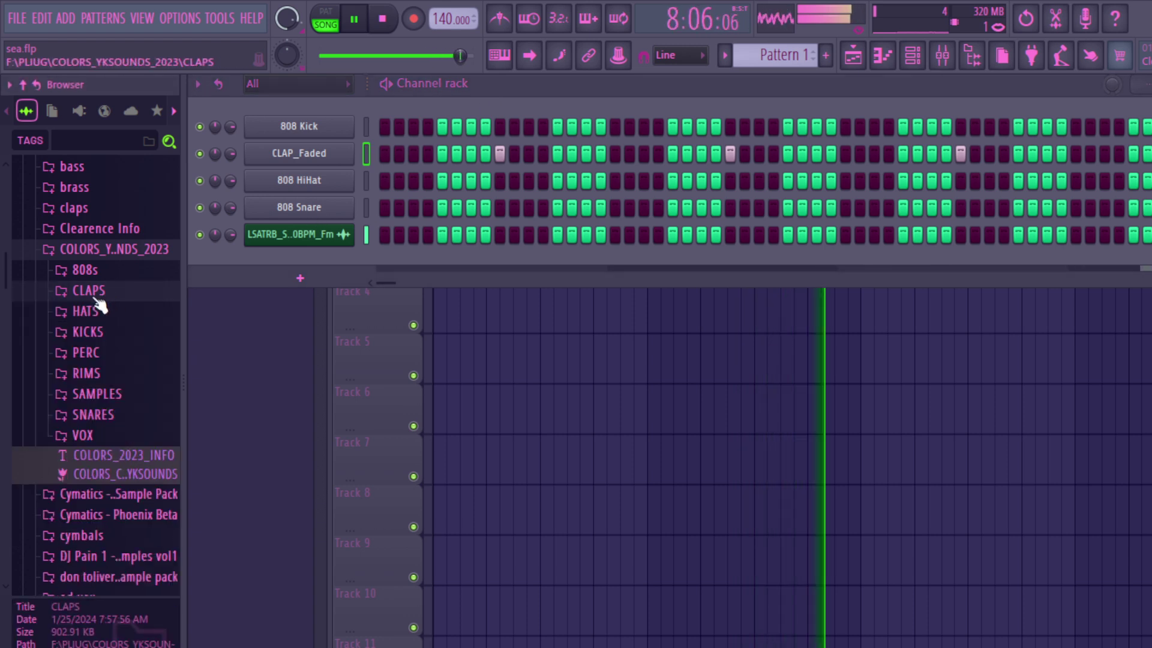
pyautogui.click(90, 315)
pyautogui.click(108, 283)
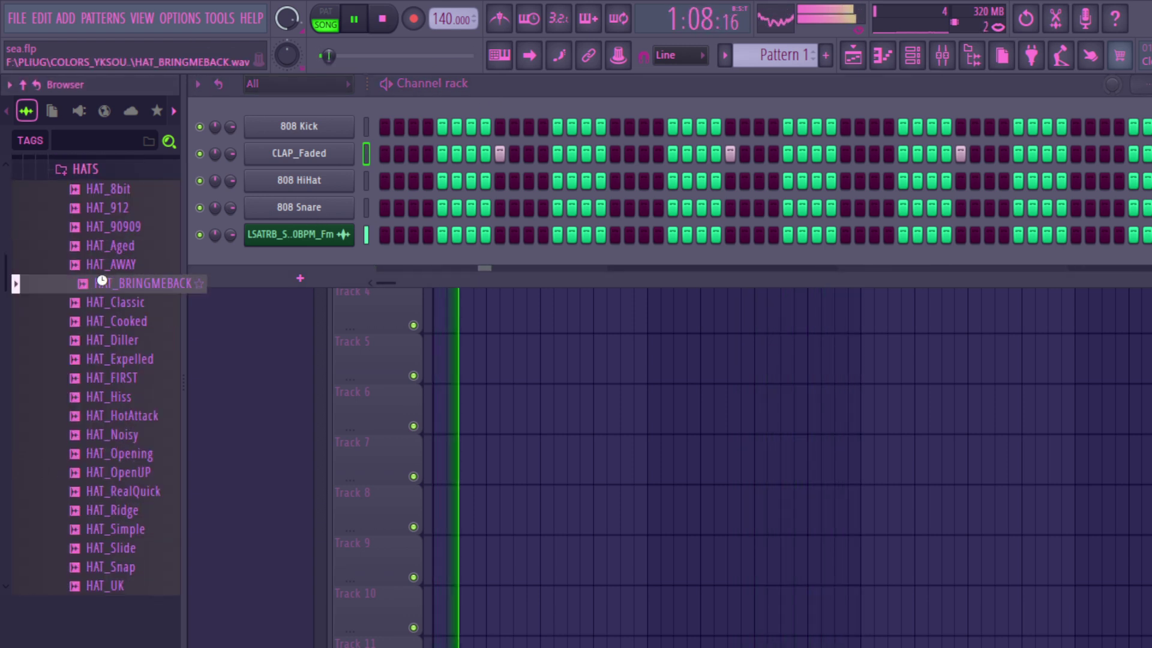
pyautogui.click(105, 340)
pyautogui.click(103, 396)
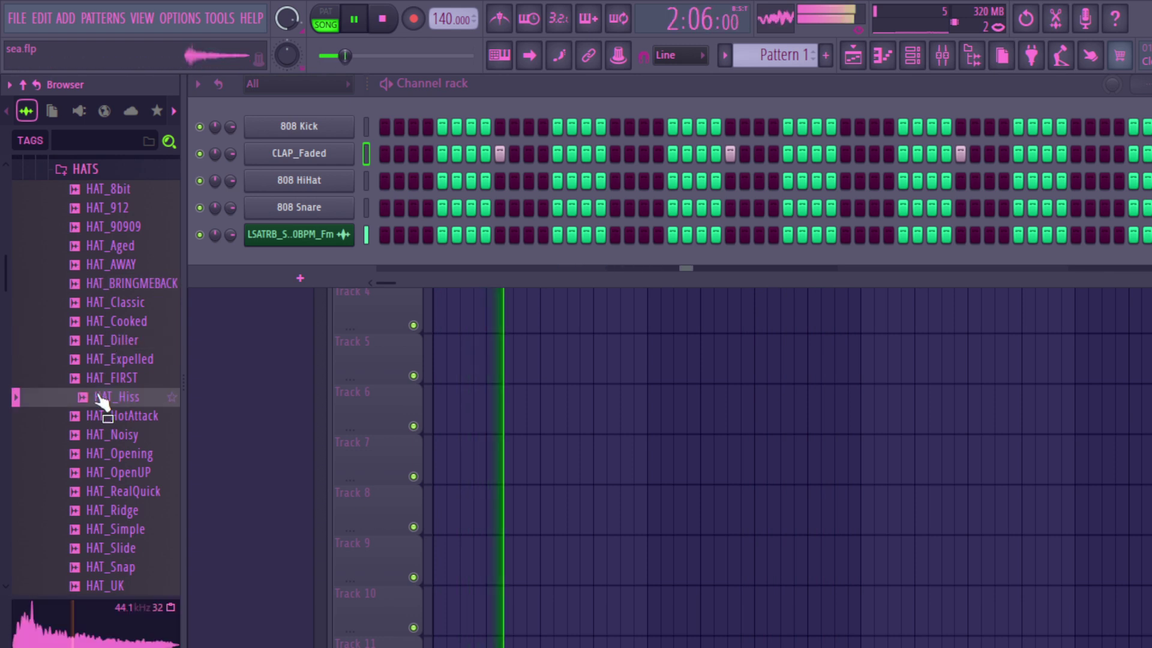
pyautogui.click(120, 435)
pyautogui.click(93, 456)
pyautogui.click(117, 472)
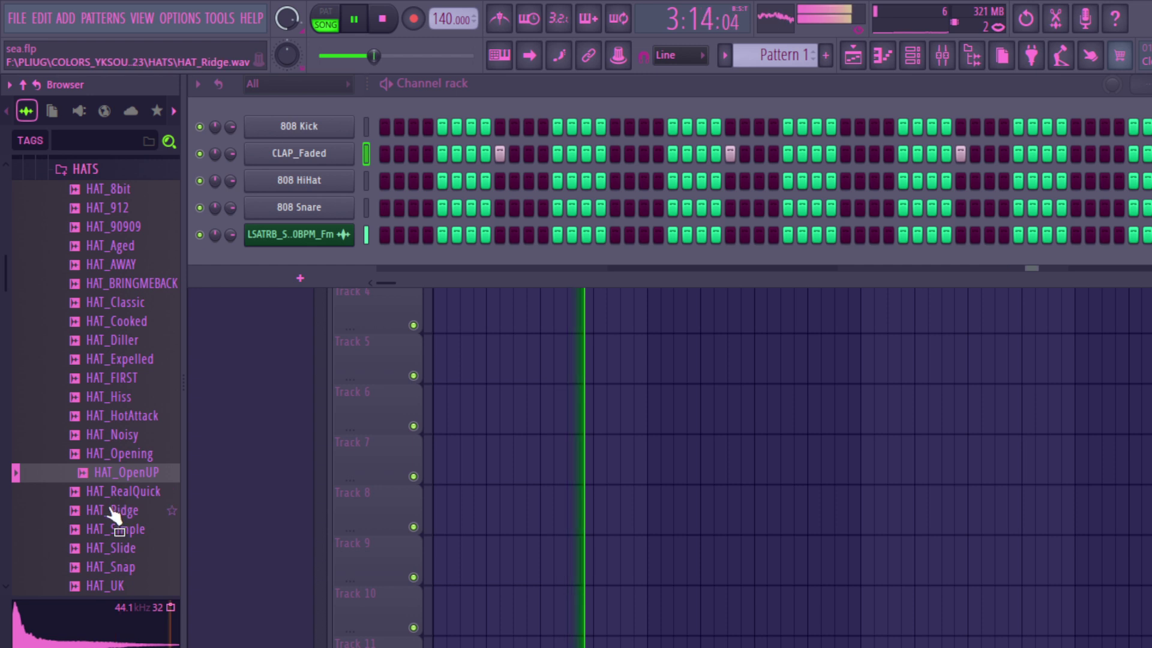
pyautogui.click(114, 511)
# - Replace the 808 HiHat channel's sample with HAT_Ridge and fill its row with a hit every two steps
pyautogui.moveTo(114, 513); pyautogui.dragTo(309, 180)
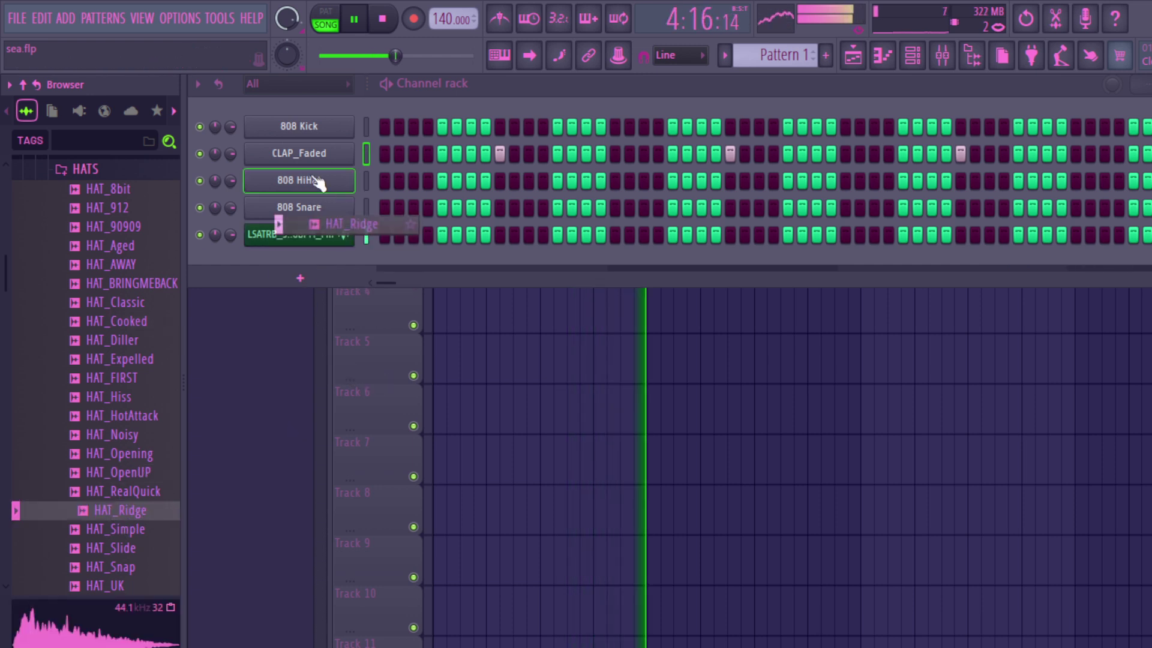
pyautogui.rightClick(353, 175)
pyautogui.click(560, 233)
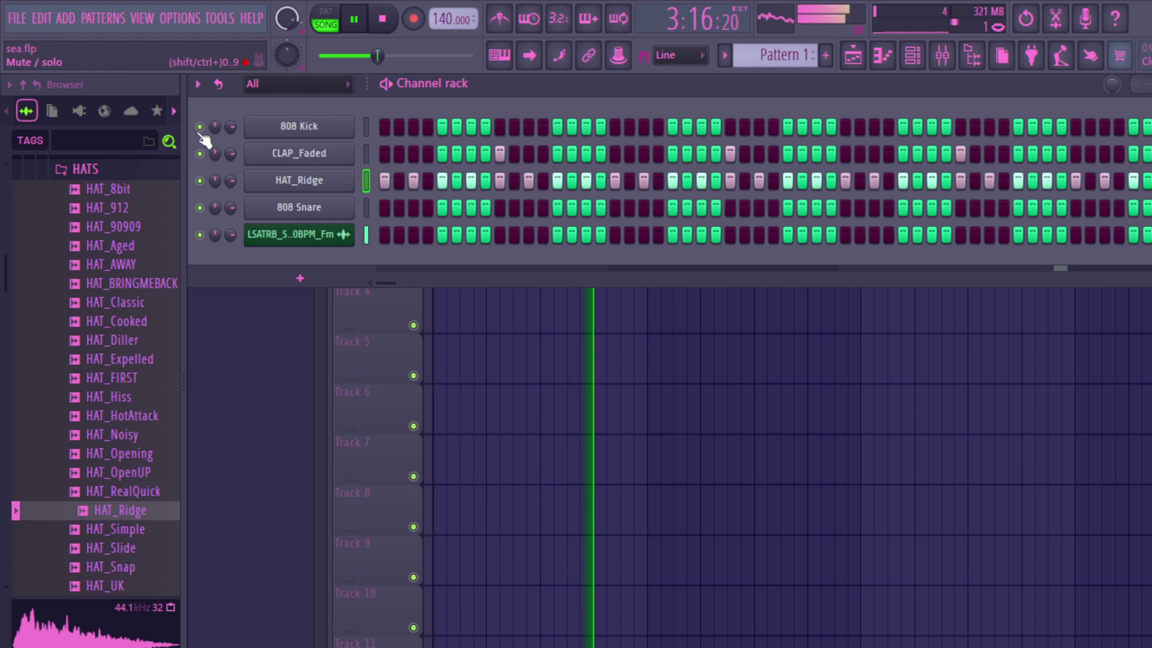
# - Audition samples in the kit's KICKS folder and load KICK_CACTUS into the 808 Kick channel
pyautogui.click(80, 174)
pyautogui.scroll(2, 70, 376)
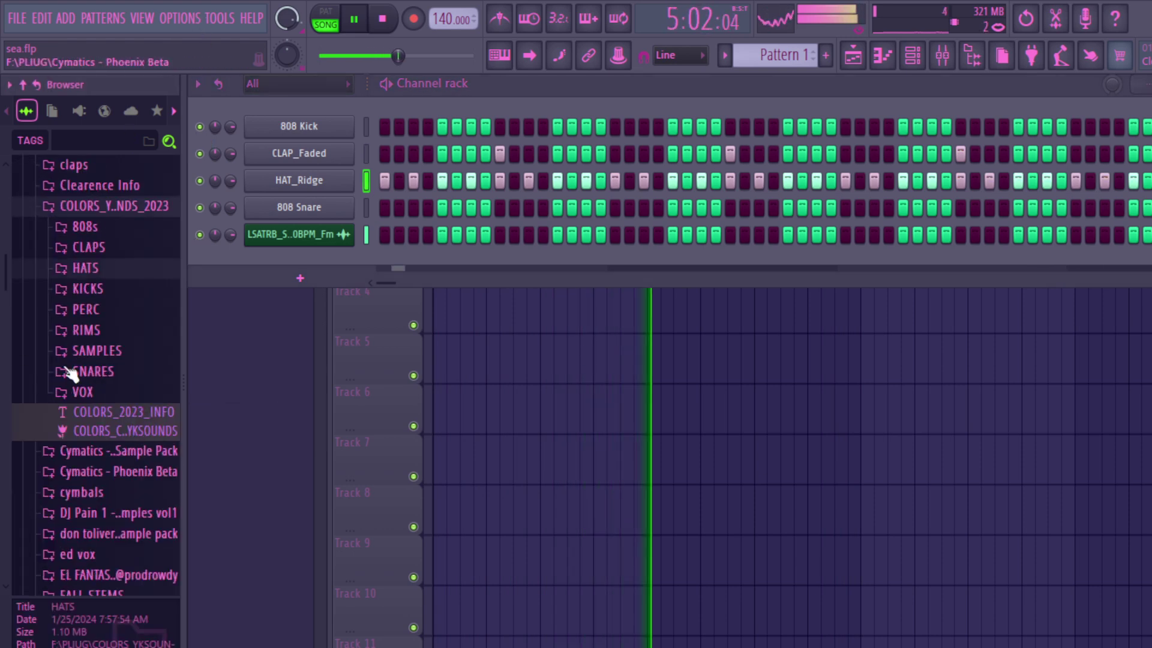
pyautogui.click(80, 303)
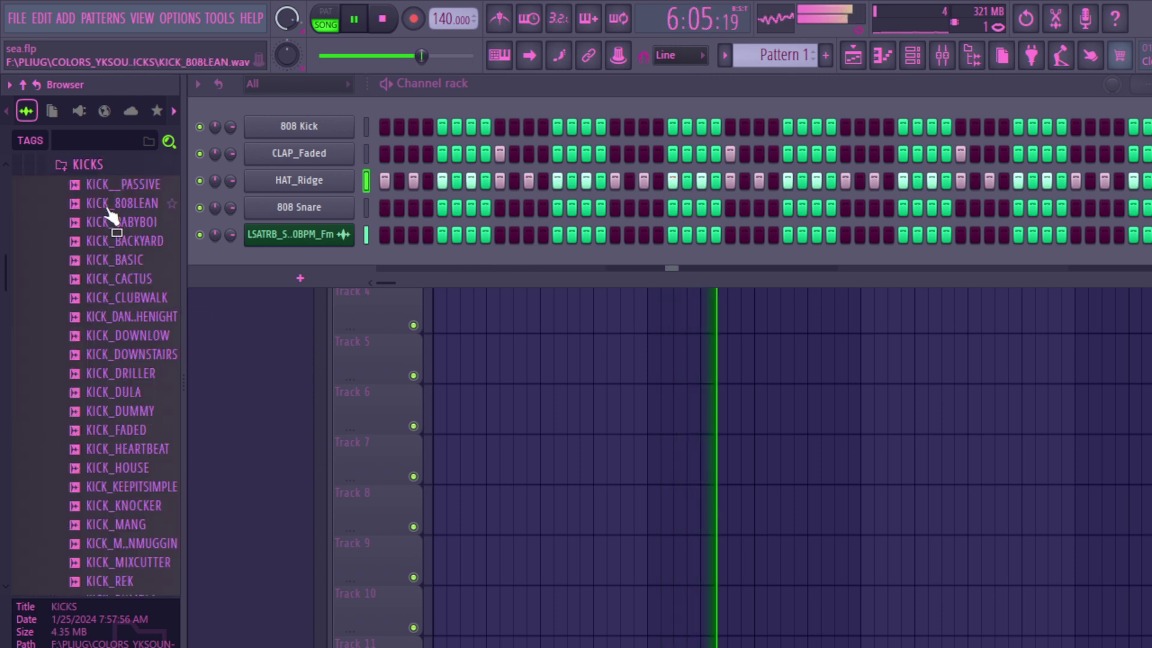
pyautogui.click(110, 187)
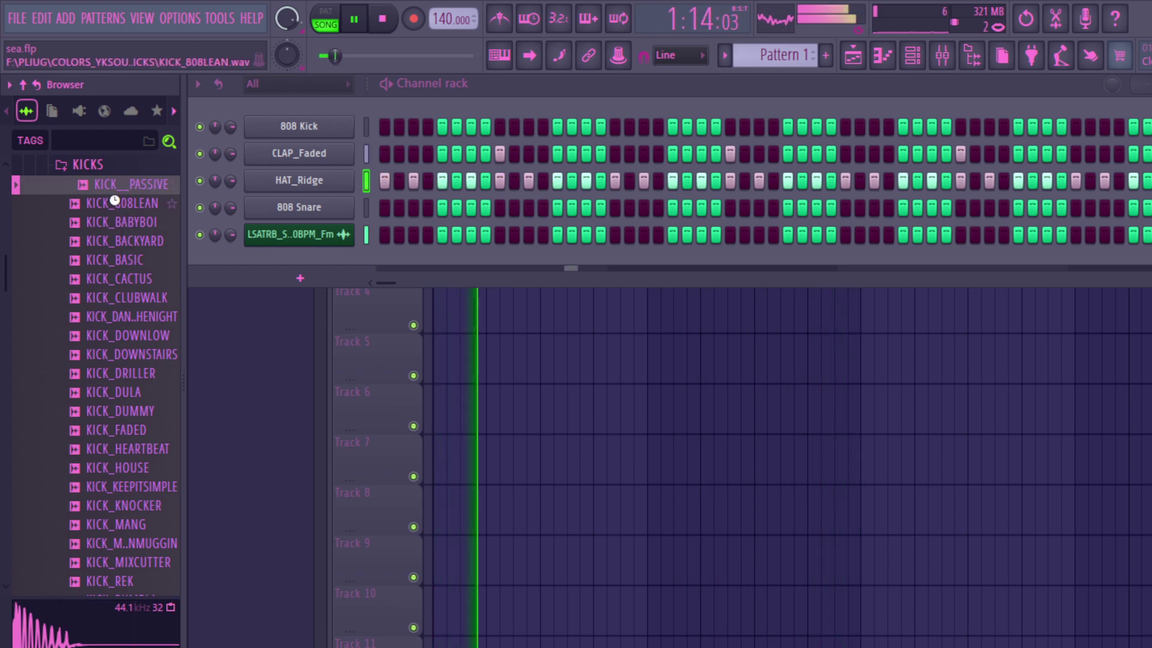
pyautogui.click(114, 203)
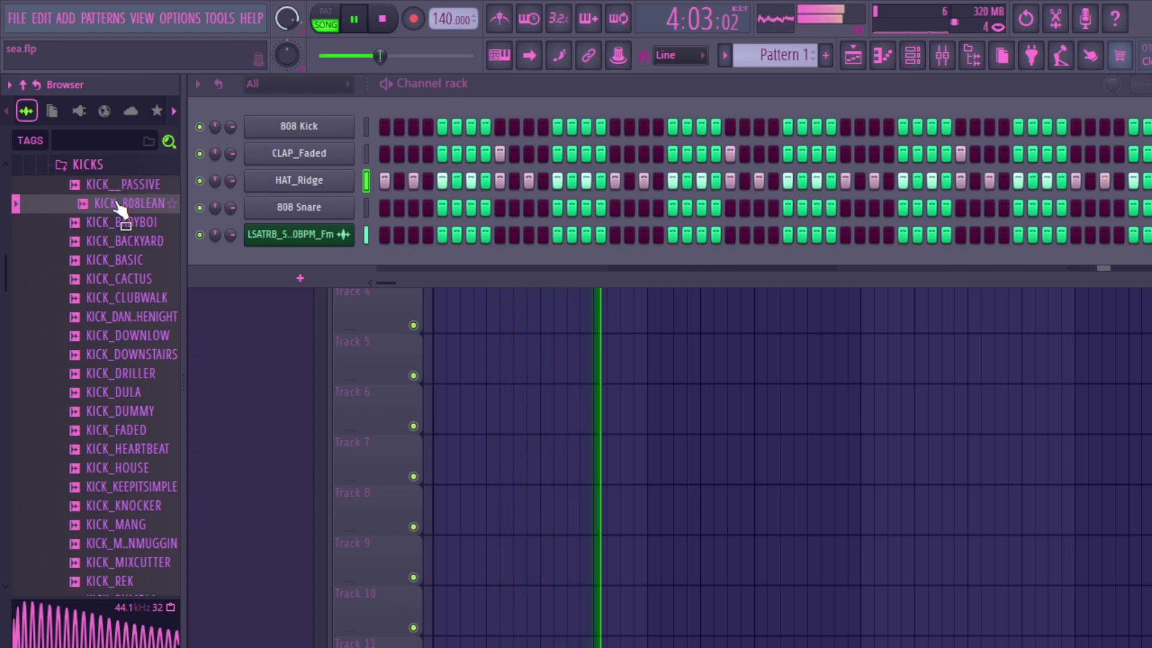
pyautogui.click(102, 222)
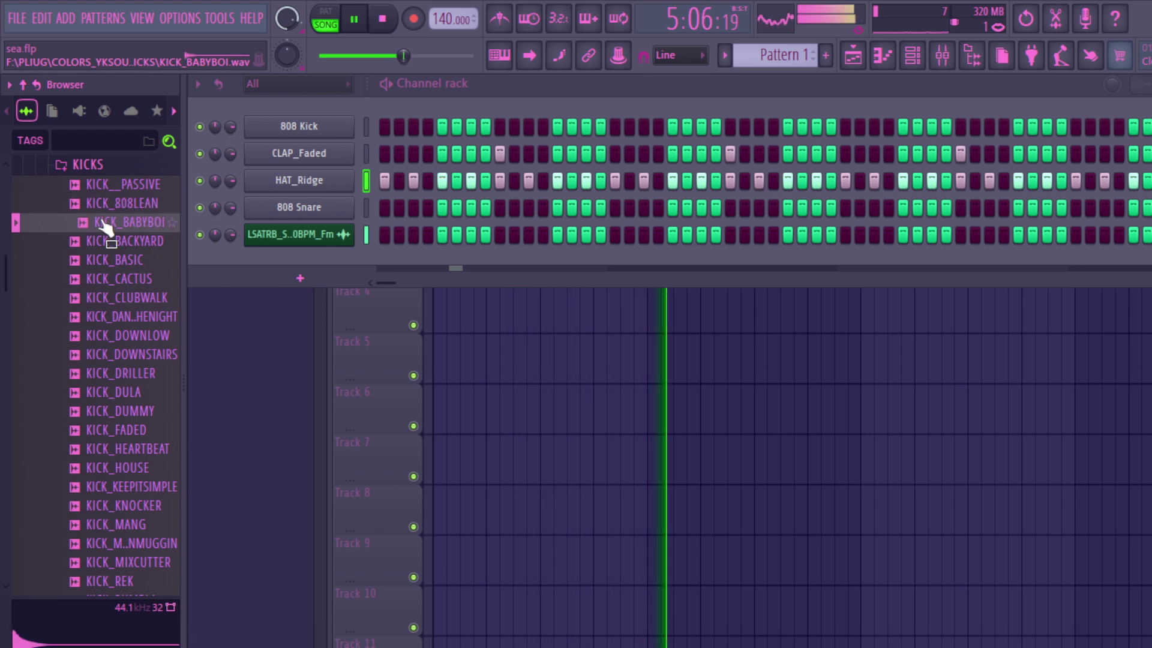
pyautogui.click(109, 209)
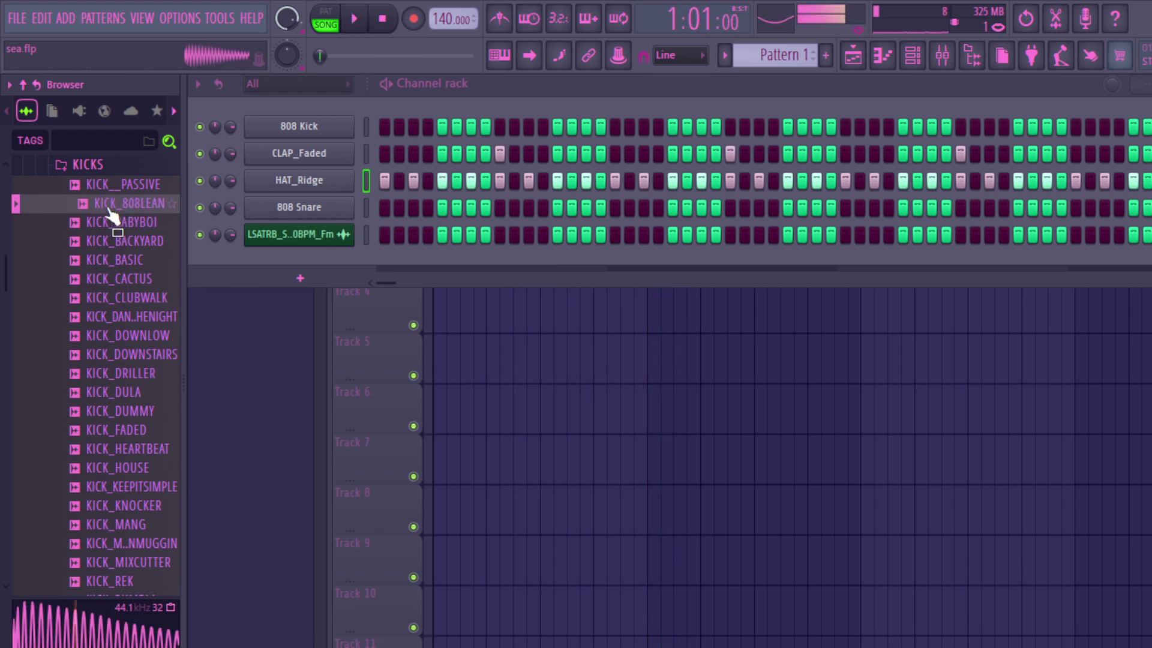
pyautogui.click(108, 279)
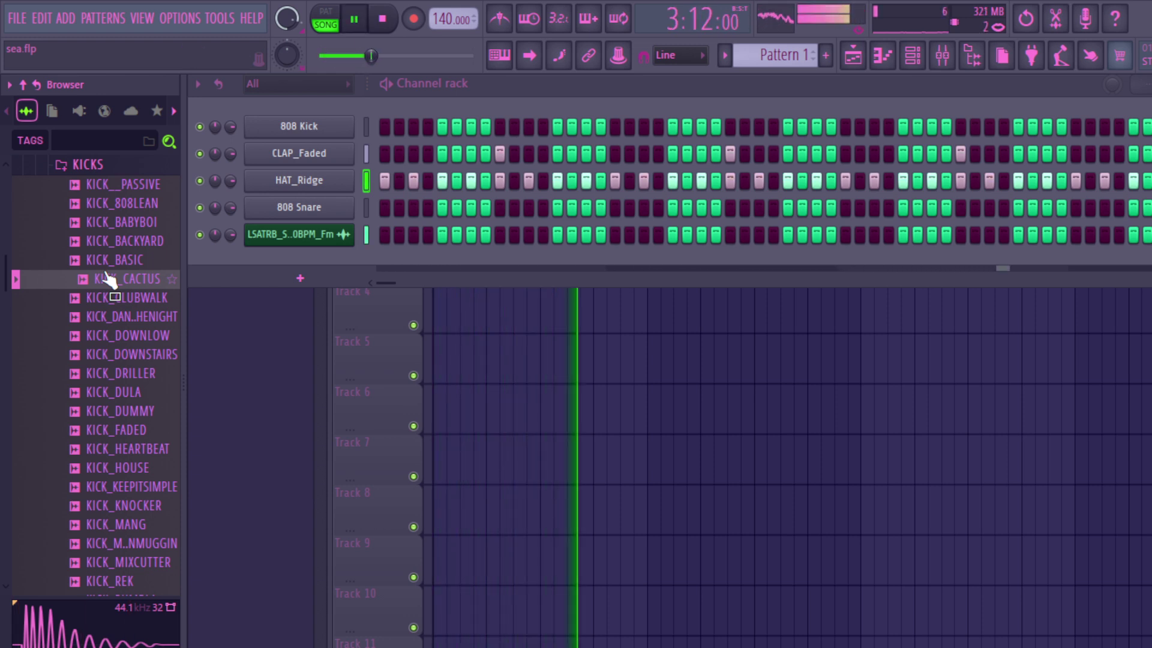
pyautogui.moveTo(105, 273); pyautogui.dragTo(337, 133)
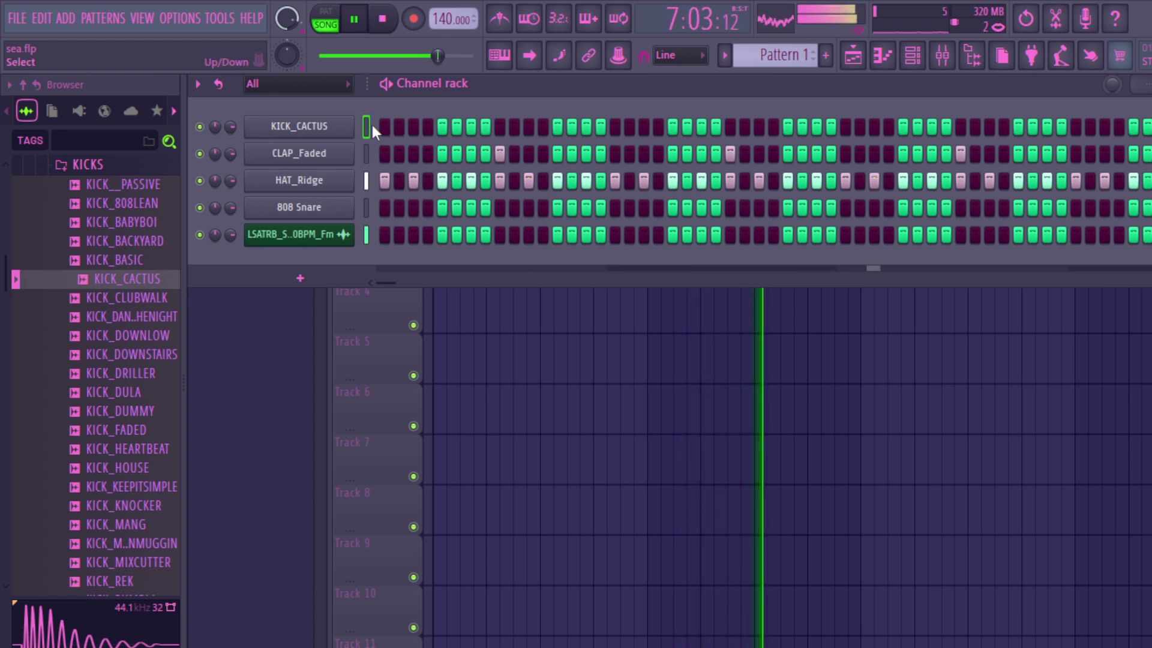
# - Add KICK_CACTUS hits on steps 1, 7, 13, 15, 21 and 27 of Pattern 1, restarting playback to check the groove
pyautogui.click(384, 125)
pyautogui.press('space')
pyautogui.press('space')
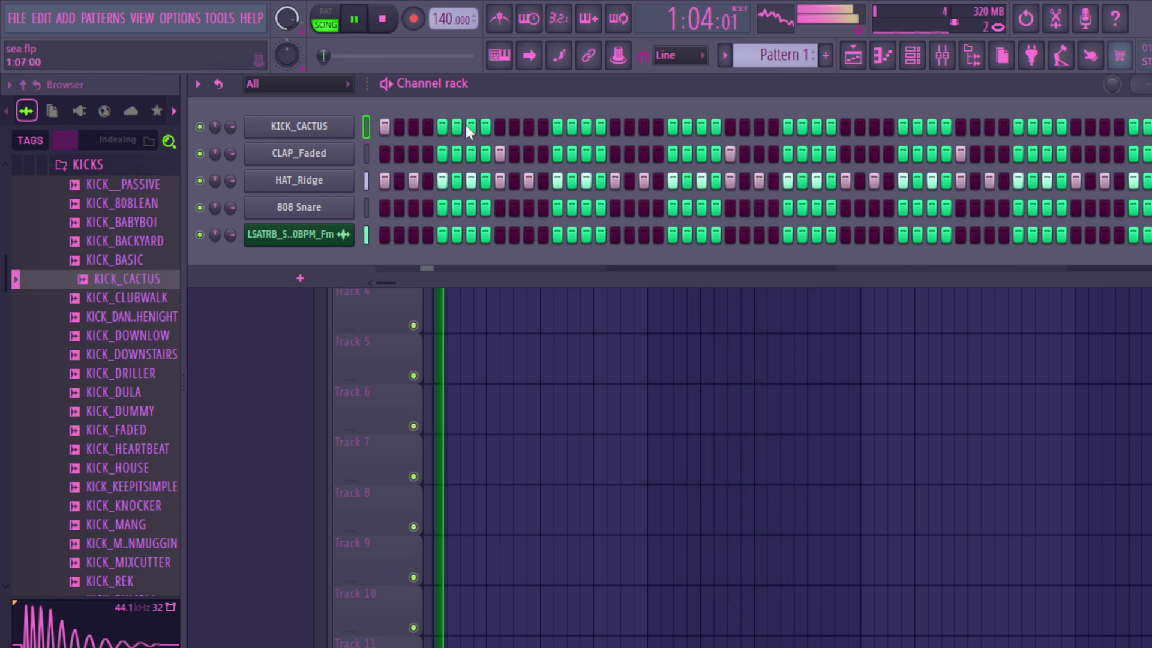
pyautogui.click(583, 130)
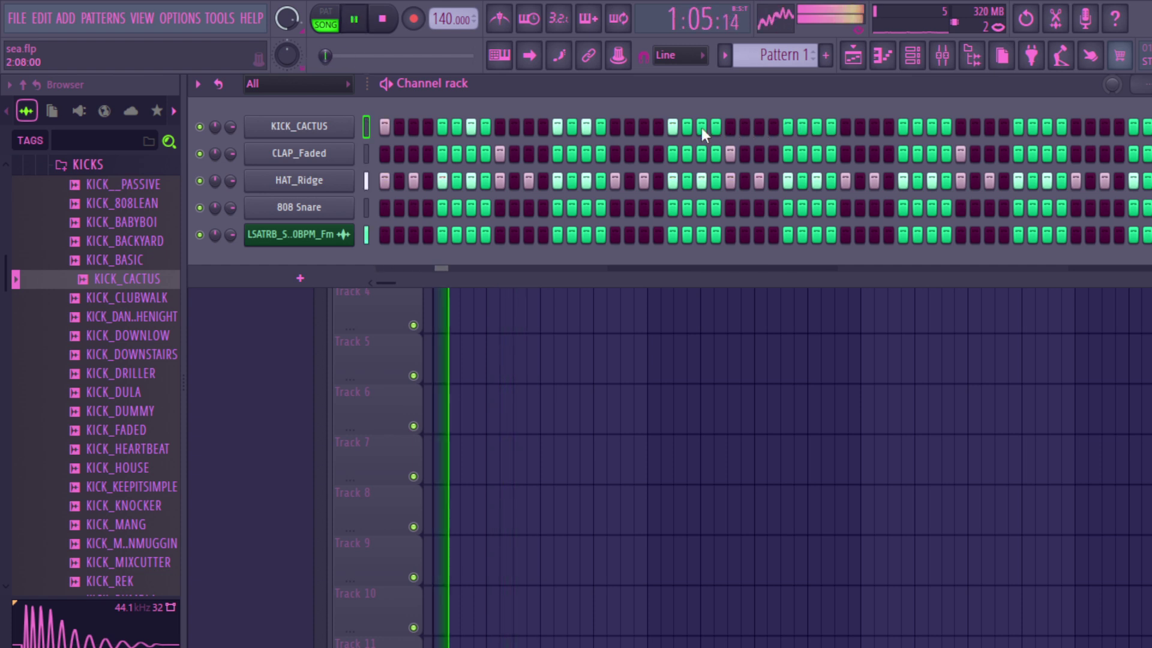
pyautogui.click(758, 127)
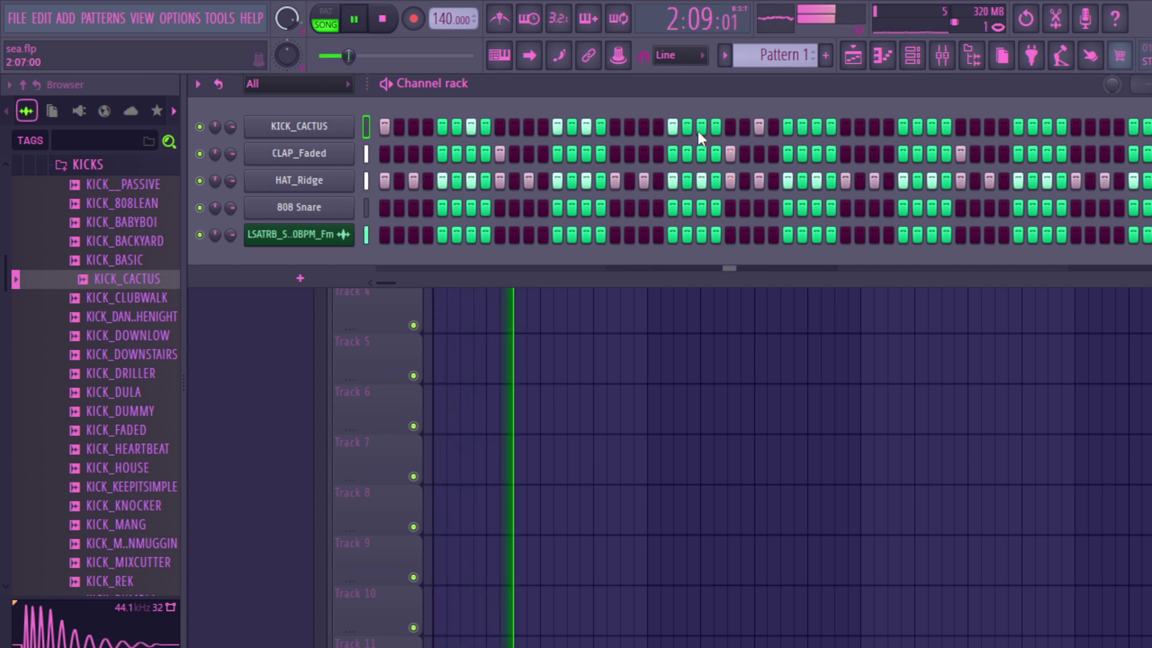
pyautogui.press('space')
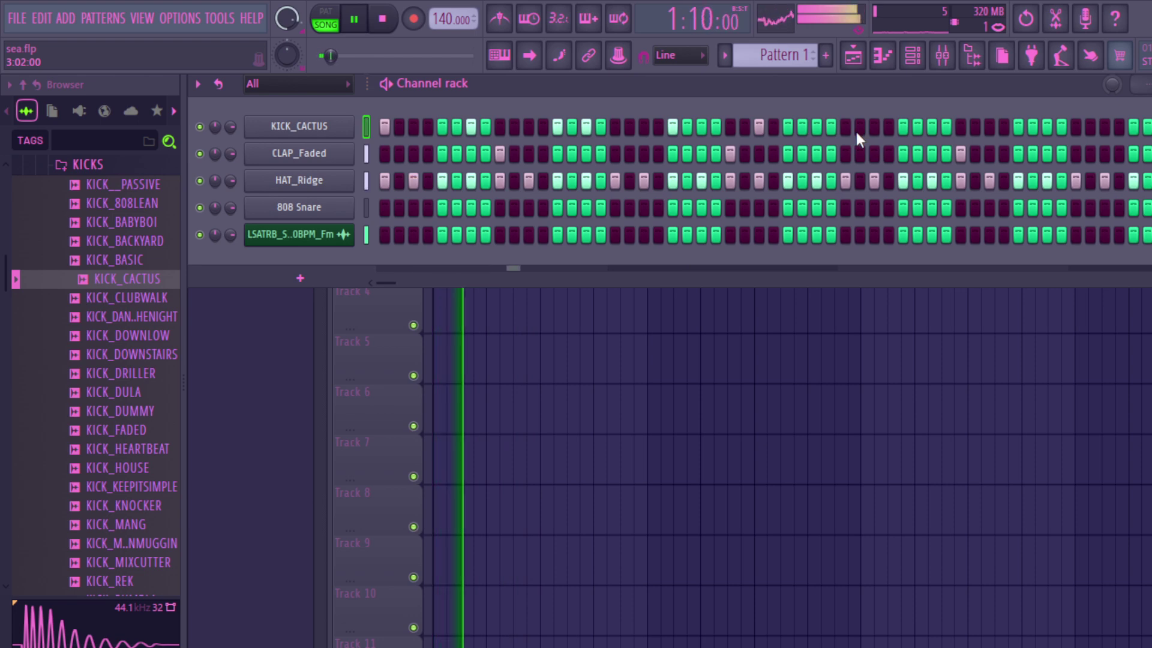
# - Repeat the KICK_CACTUS rhythm in the second half of Pattern 1, starting with hits on steps 33 and 39
pyautogui.click(844, 128)
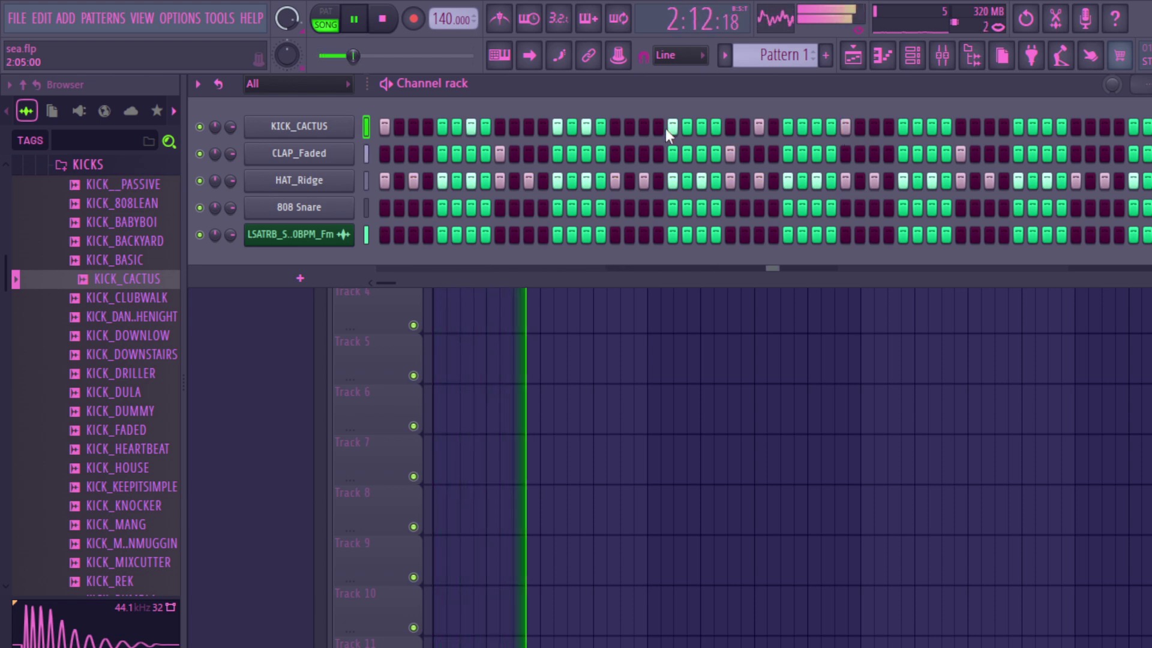
pyautogui.click(937, 133)
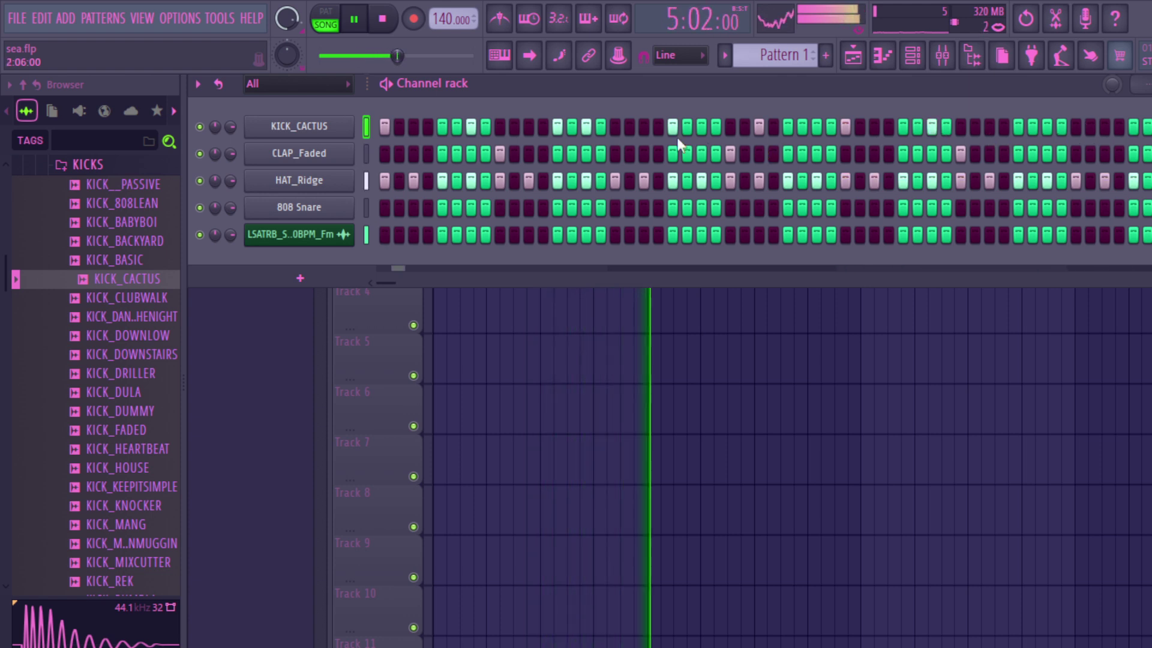
pyautogui.press('space')
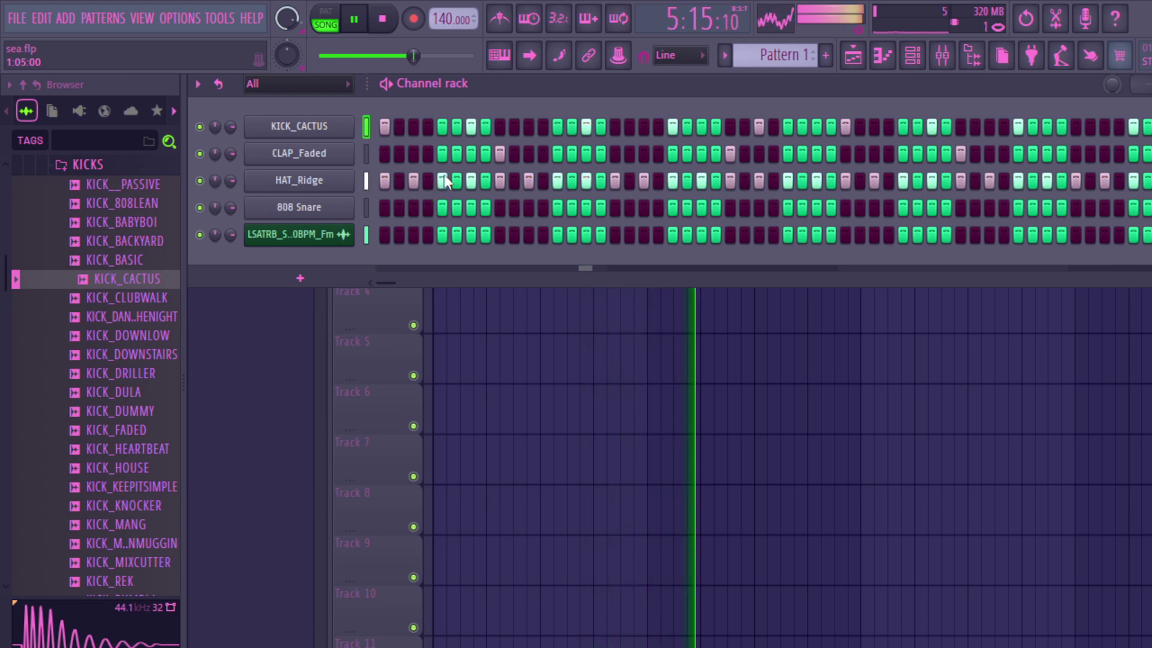
# - Add extra HAT_Ridge hits on steps 10, 26 and 42 to create short hi-hat bursts after the claps
pyautogui.click(513, 178)
pyautogui.click(744, 179)
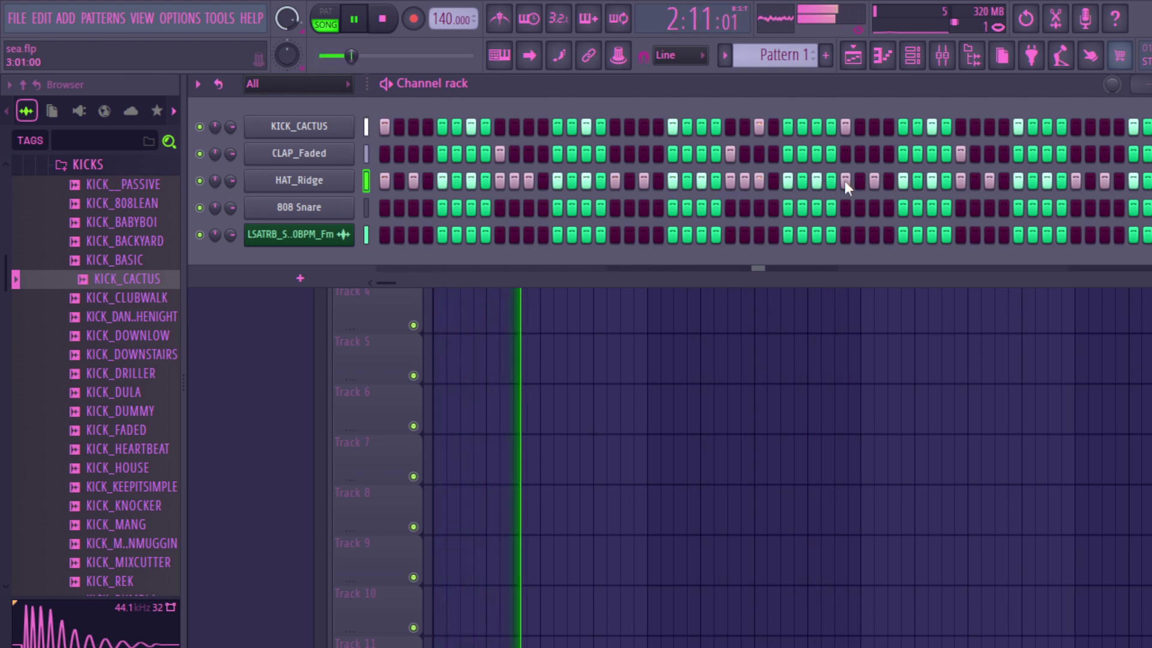
pyautogui.click(974, 181)
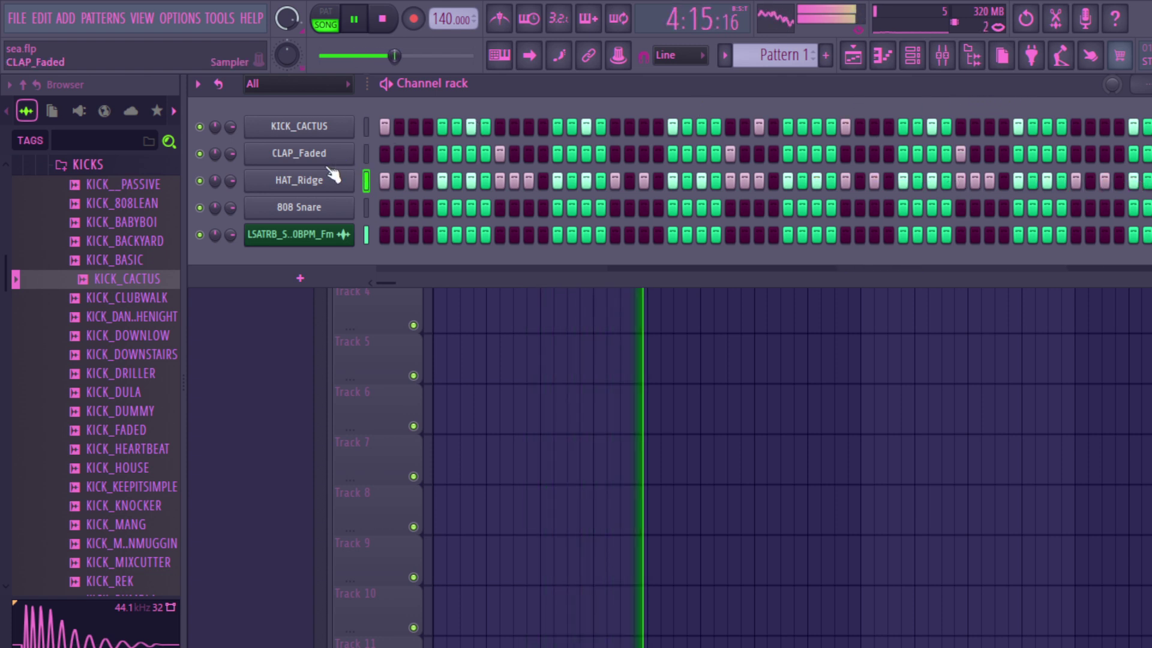
# - Open HAT_Ridge in the piano roll and add an extra C5 note in the second half of bar 4
pyautogui.rightClick(314, 180)
pyautogui.click(413, 179)
pyautogui.moveTo(585, 105); pyautogui.dragTo(915, 105)
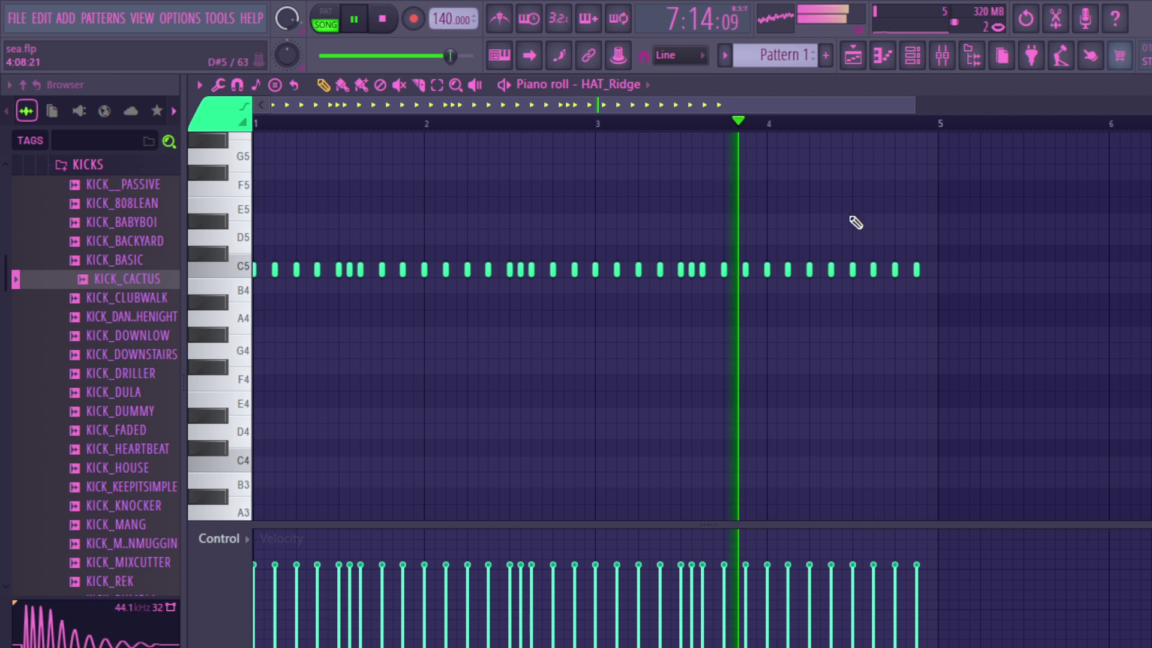
pyautogui.click(870, 269)
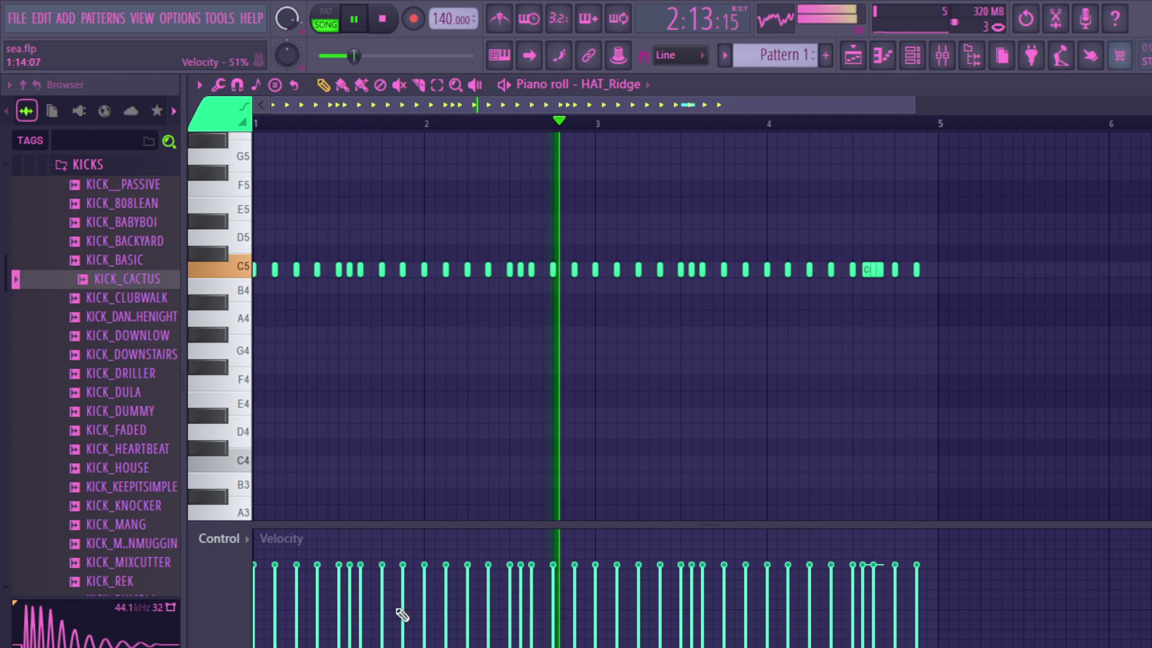
# - Randomize the HAT_Ridge note levels using only slight pan and velocity amounts with Bipolar enabled, and accept the result
pyautogui.hotkey('alt', 'r')
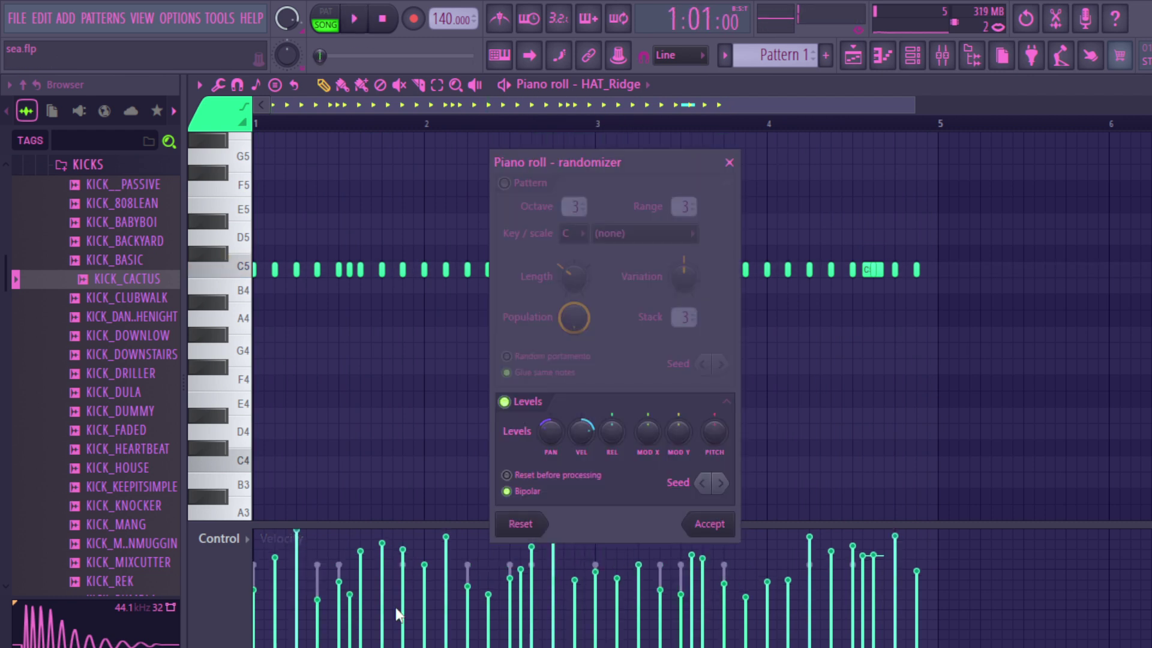
pyautogui.moveTo(576, 427)
pyautogui.mouseDown()
pyautogui.moveTo(576, 455)
pyautogui.moveTo(564, 411)
pyautogui.moveTo(578, 427)
pyautogui.moveTo(578, 413)
pyautogui.moveTo(578, 427)
pyautogui.mouseUp()
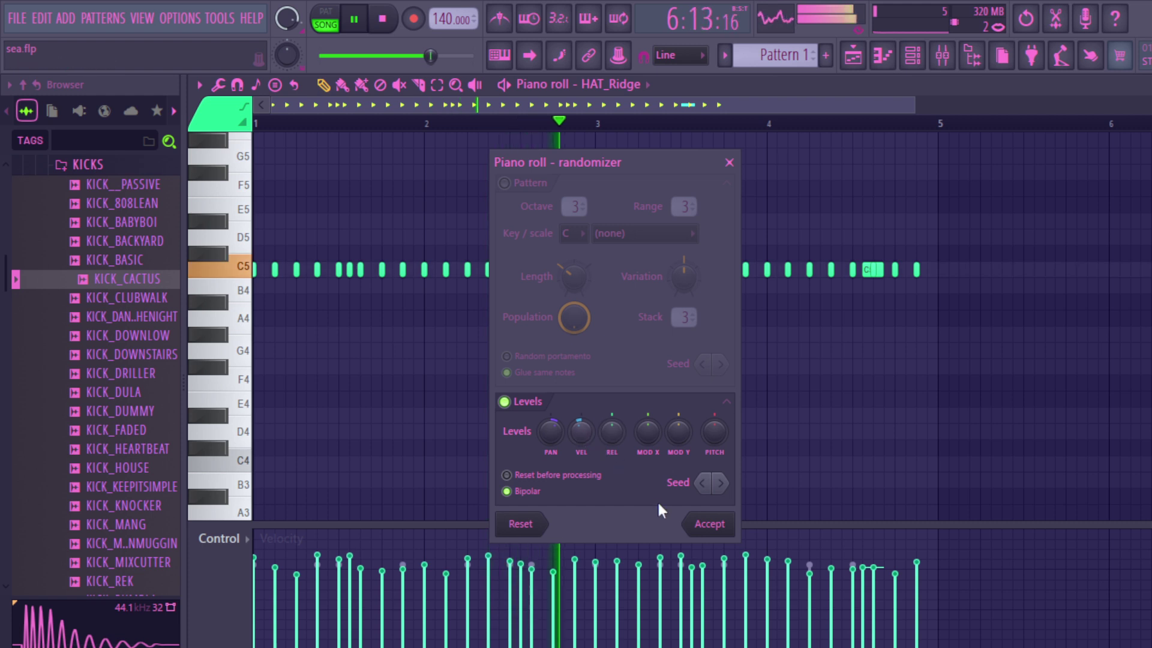
pyautogui.click(708, 524)
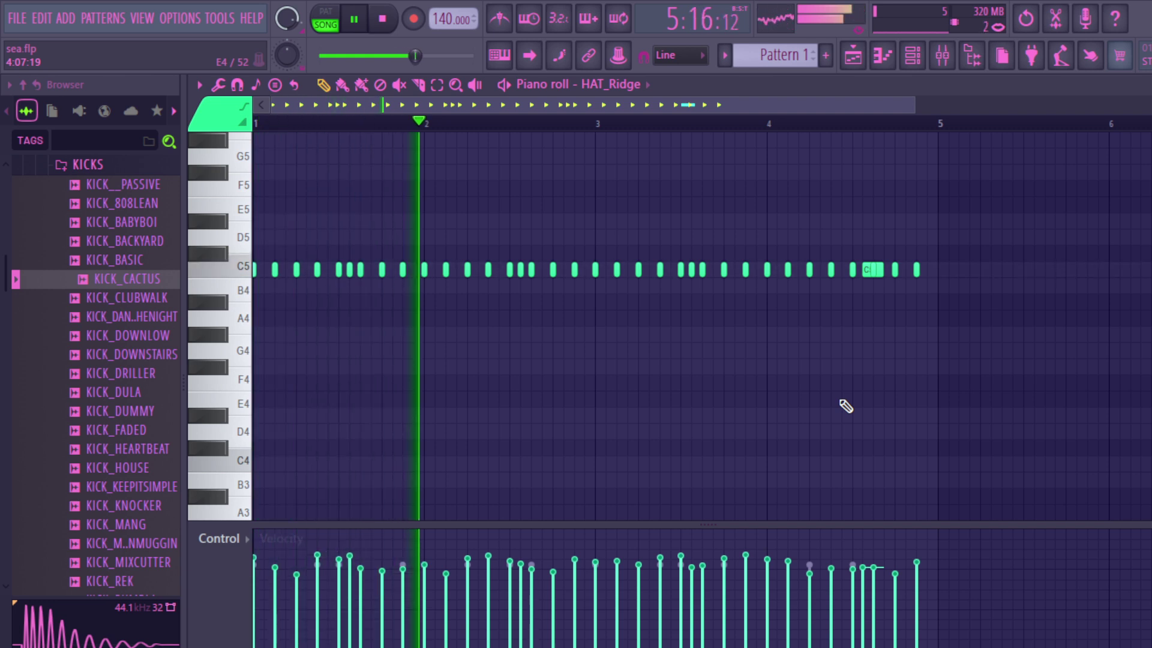
# - Switch off the Fruity Limiter on the Master track and reposition the mixer to check the insert levels
pyautogui.click(943, 56)
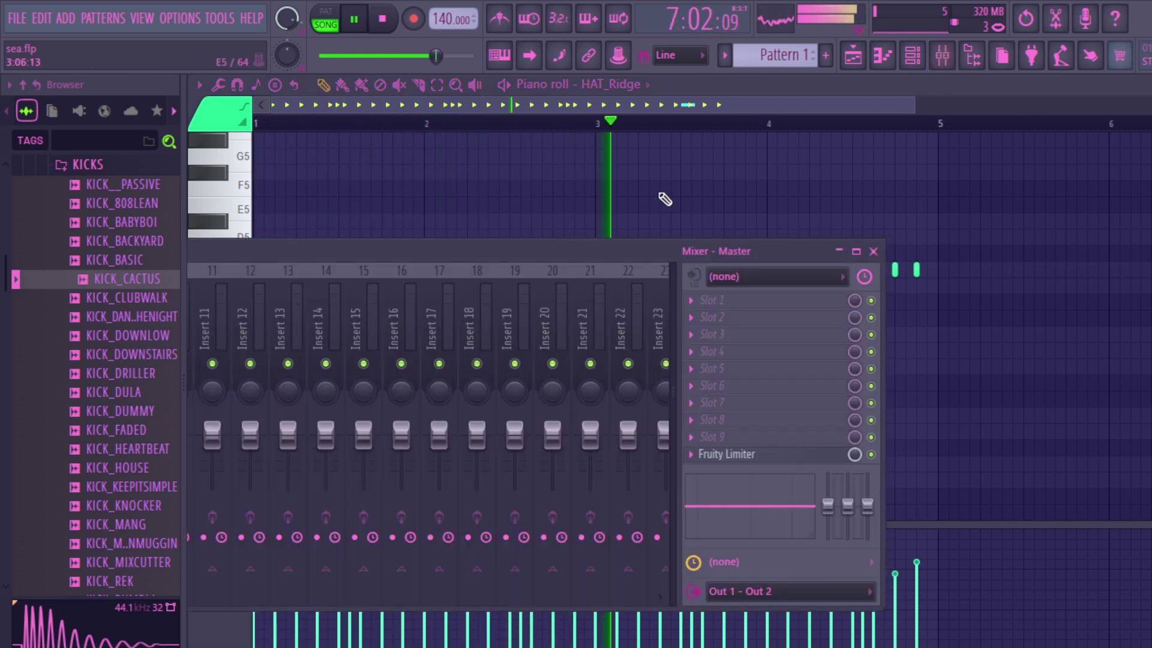
pyautogui.click(871, 455)
pyautogui.moveTo(570, 258); pyautogui.dragTo(933, 267)
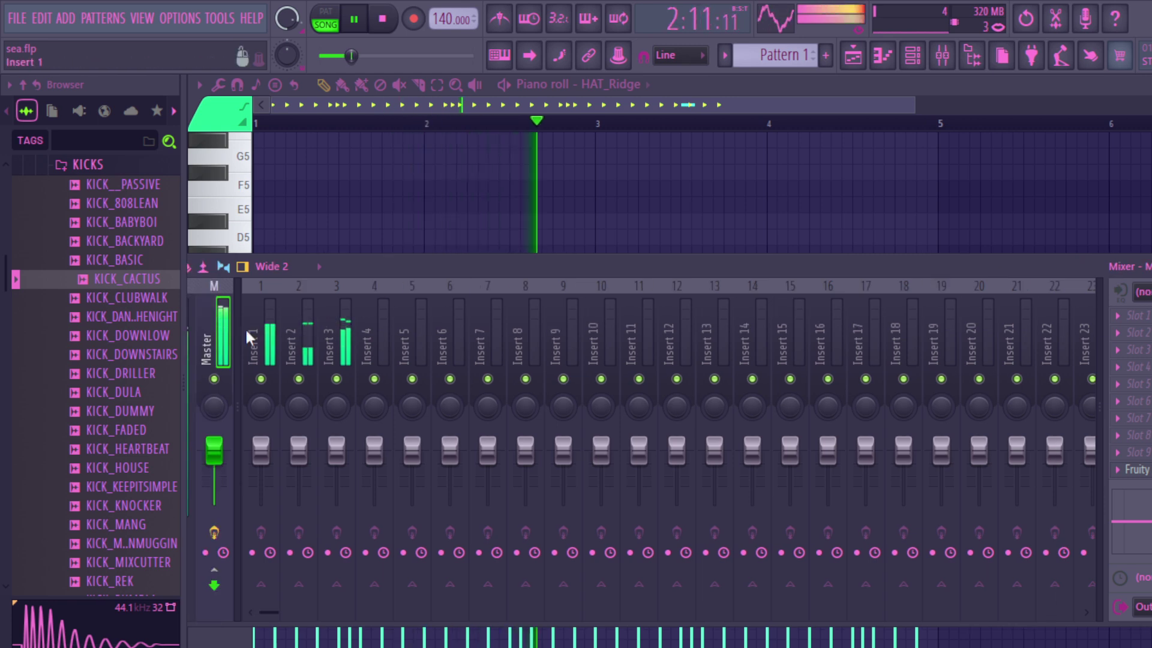
pyautogui.click(942, 55)
pyautogui.click(852, 55)
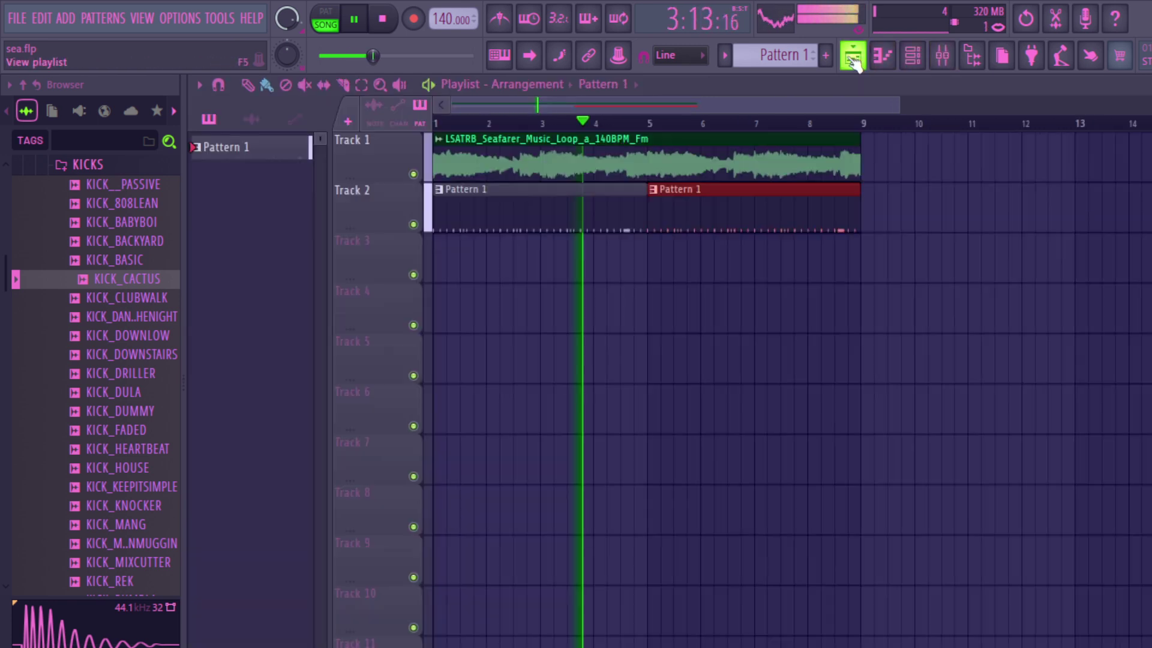
pyautogui.click(434, 268)
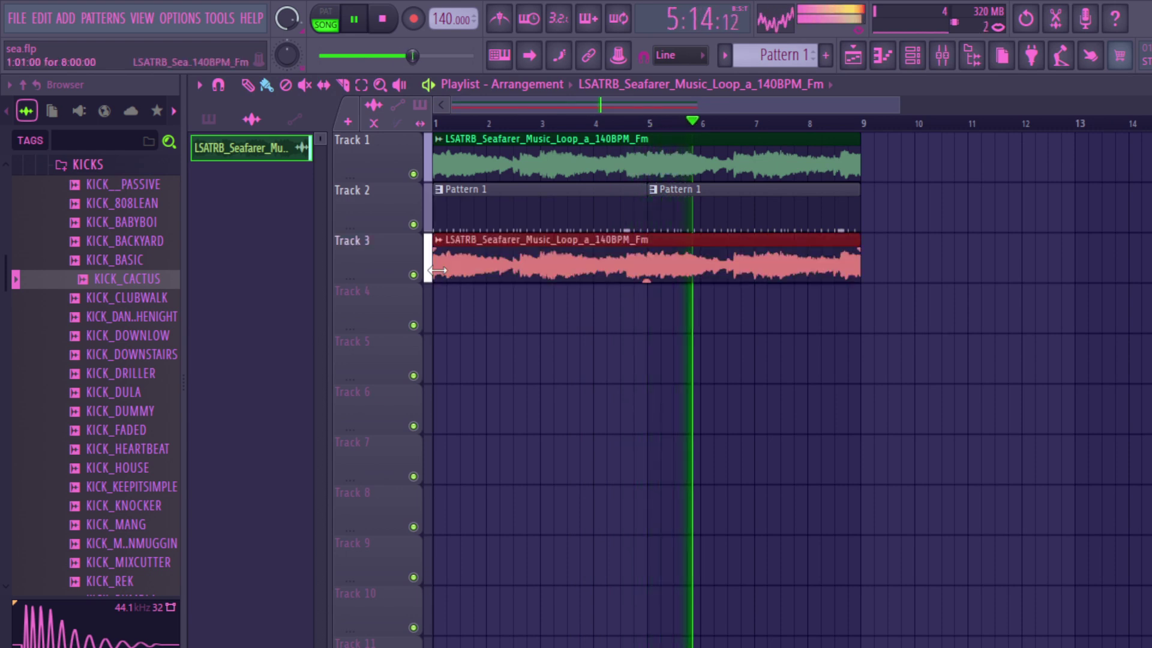
pyautogui.rightClick(488, 274)
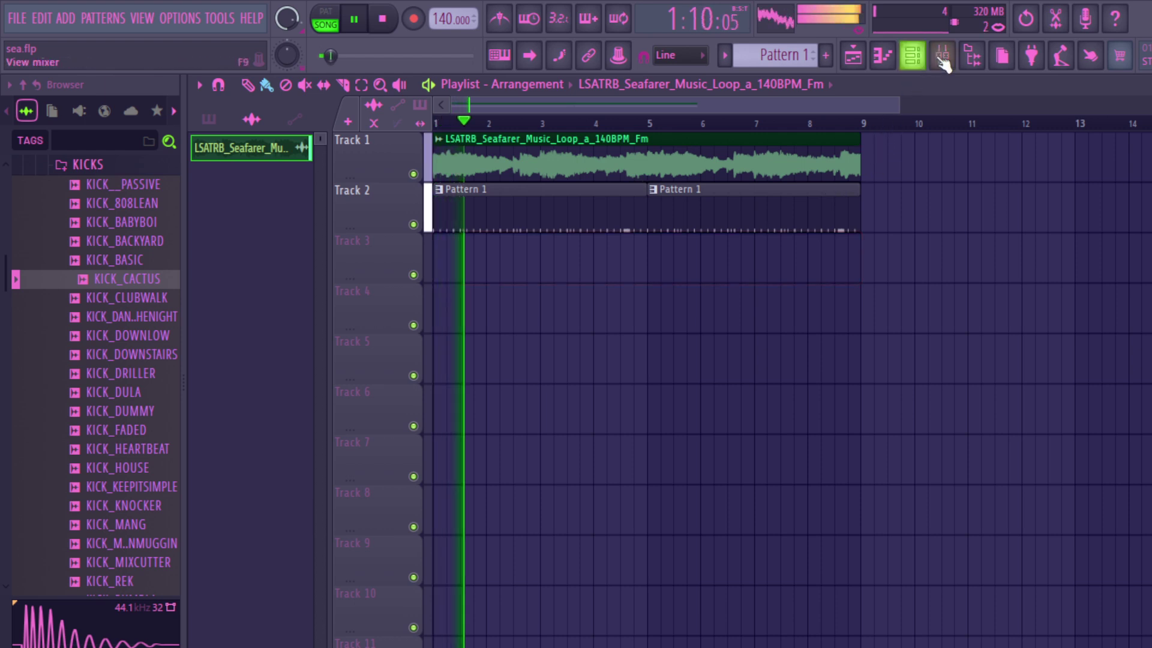
# - Route the Seafarer music loop channel to mixer Insert 6
pyautogui.click(942, 55)
pyautogui.rightClick(457, 336)
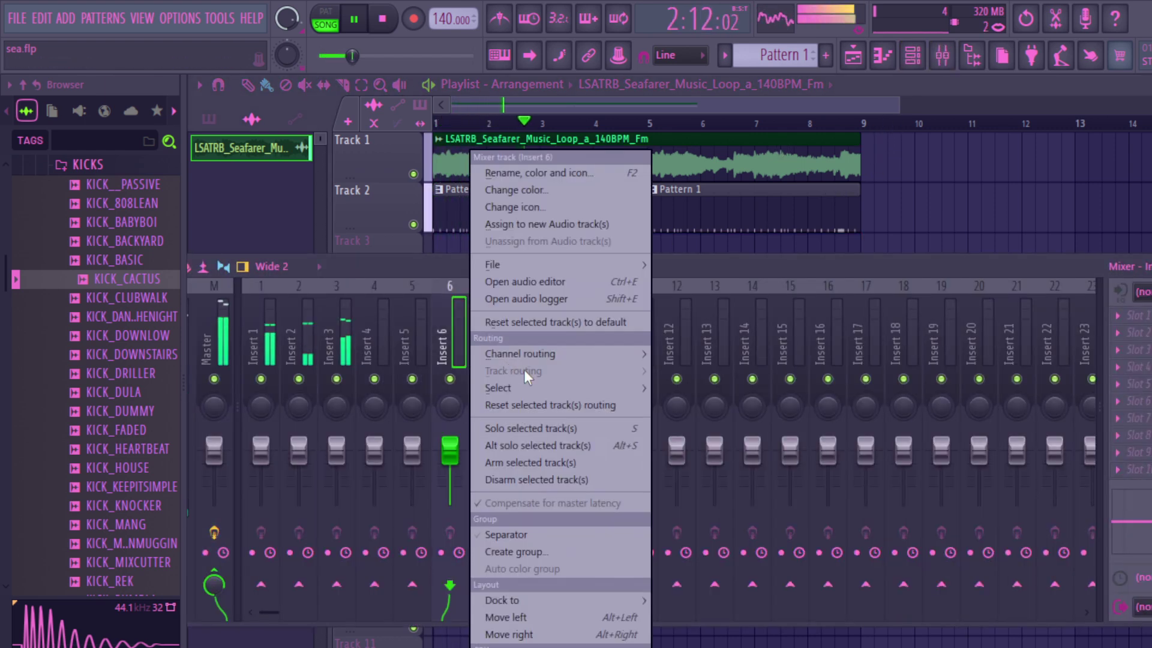
pyautogui.moveTo(600, 351)
pyautogui.click(723, 354)
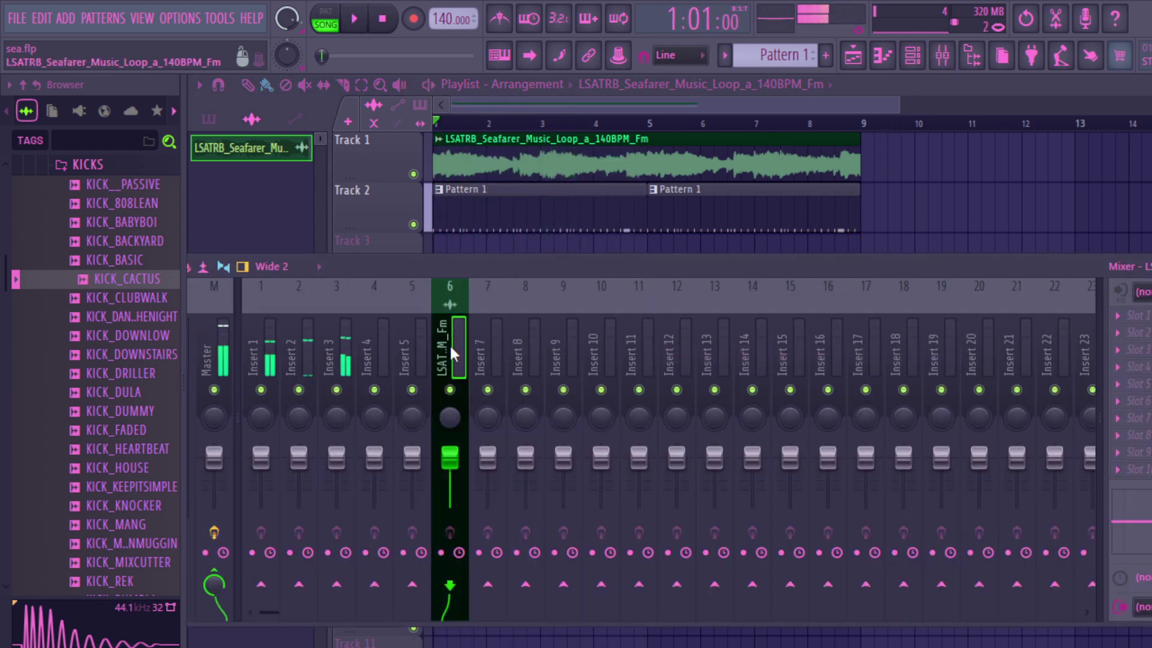
# - Load RBass Stereo in the first effect slot of the loop's mixer track and choose its PA Default preset
pyautogui.moveTo(744, 272); pyautogui.dragTo(654, 254)
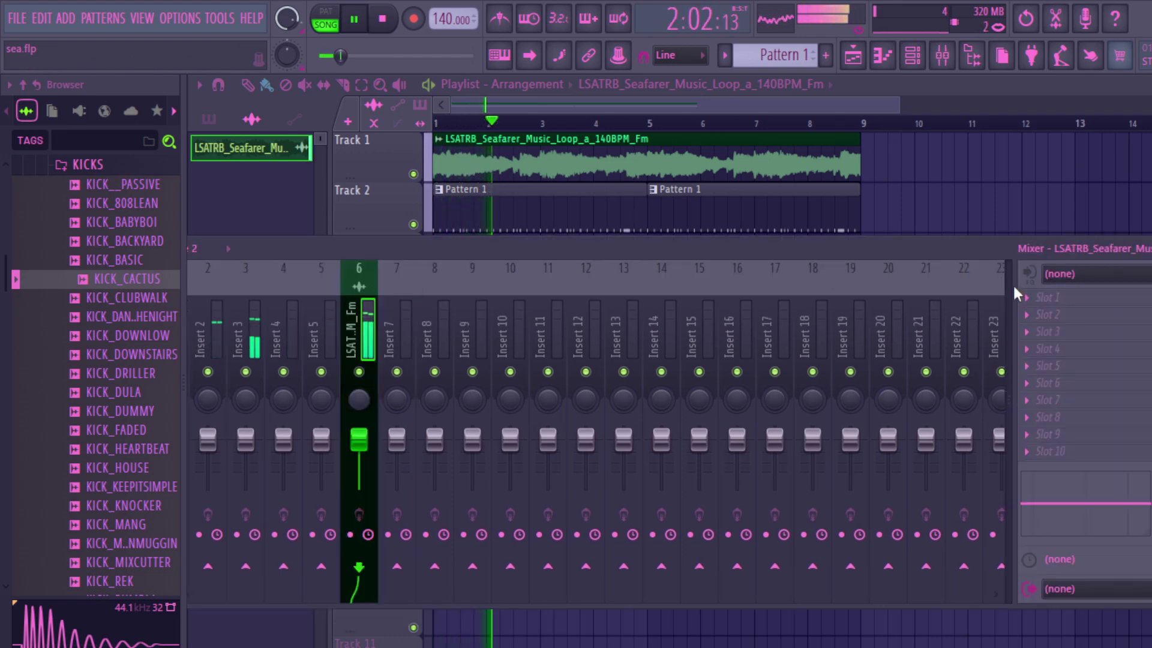
pyautogui.click(1038, 298)
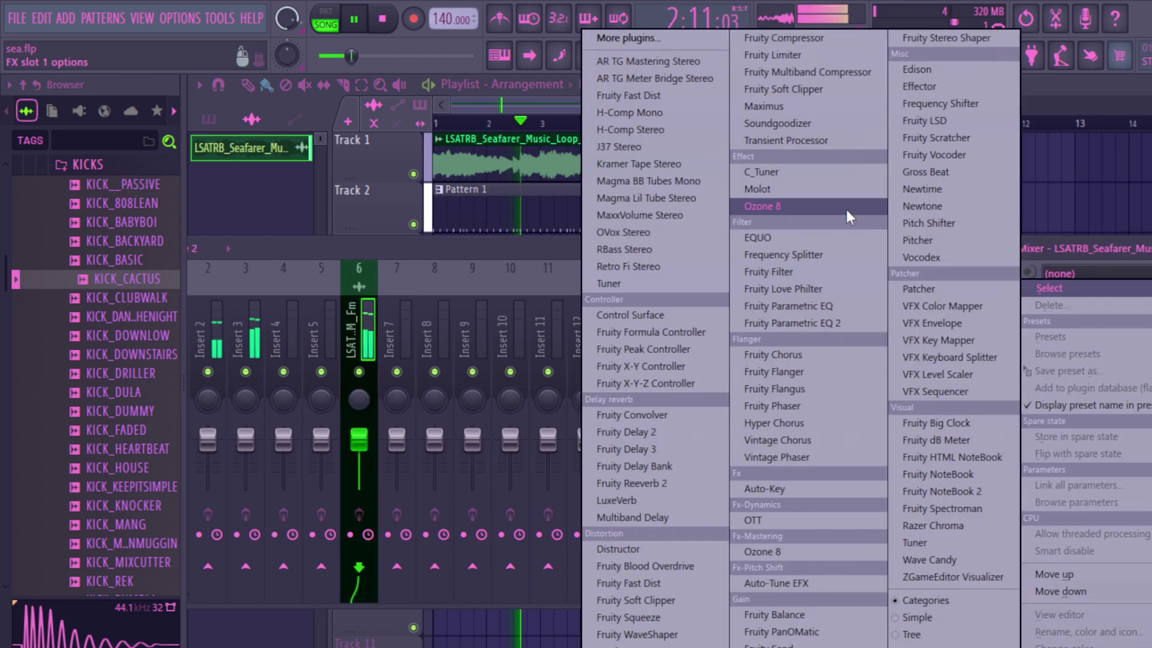
pyautogui.click(668, 250)
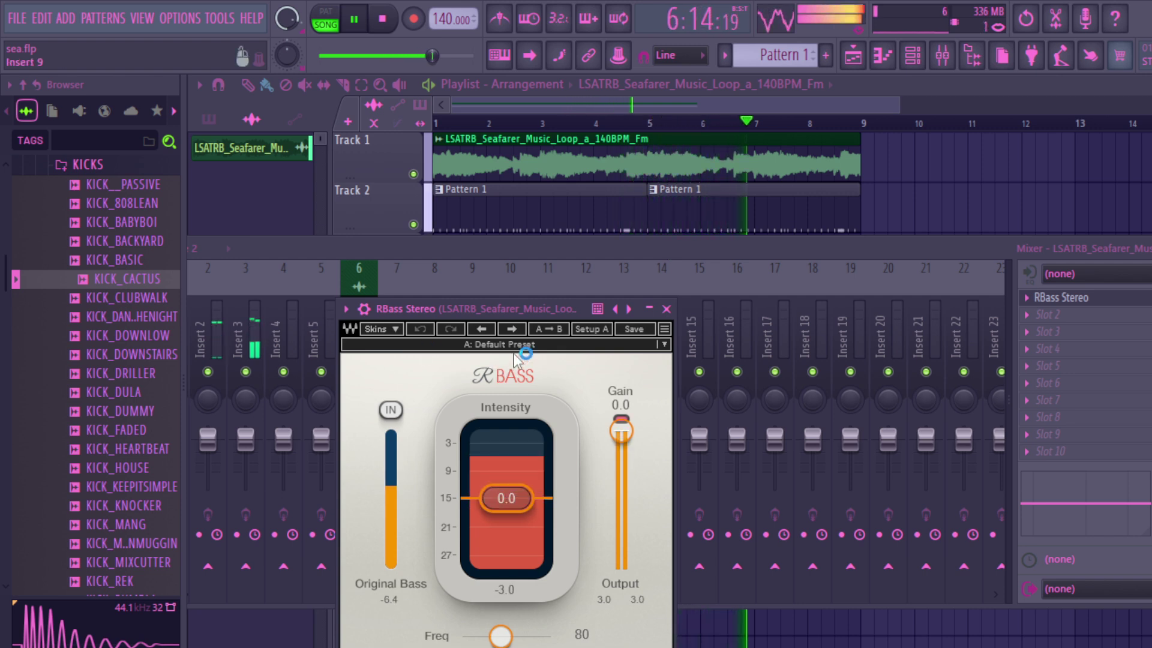
pyautogui.click(513, 328)
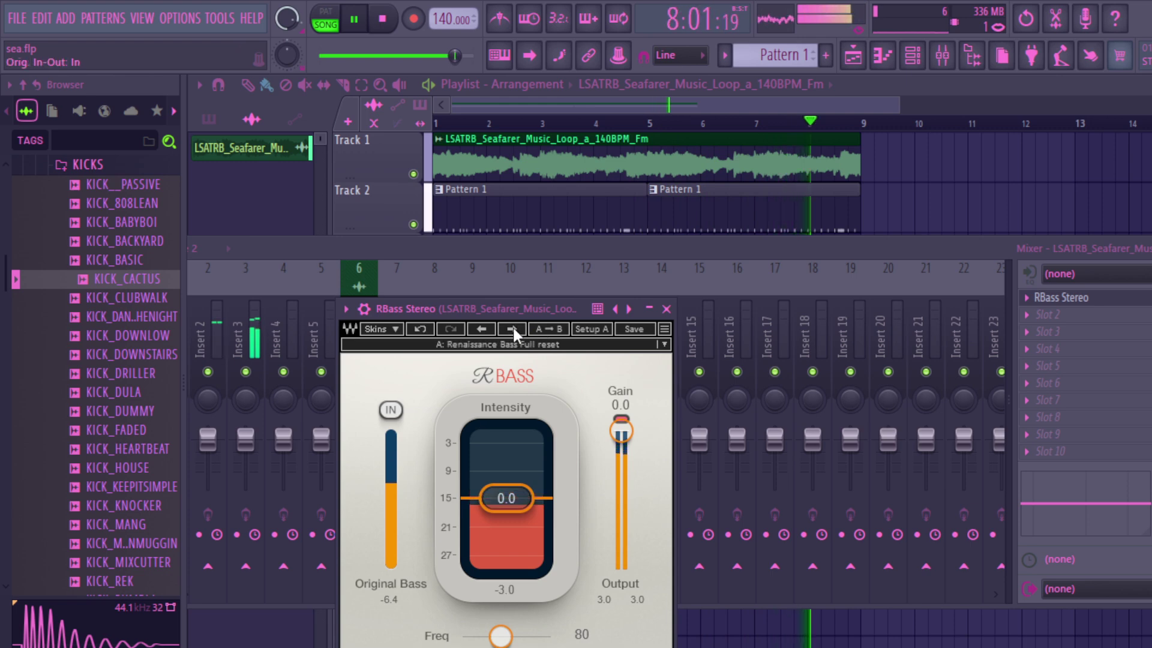
pyautogui.click(513, 328)
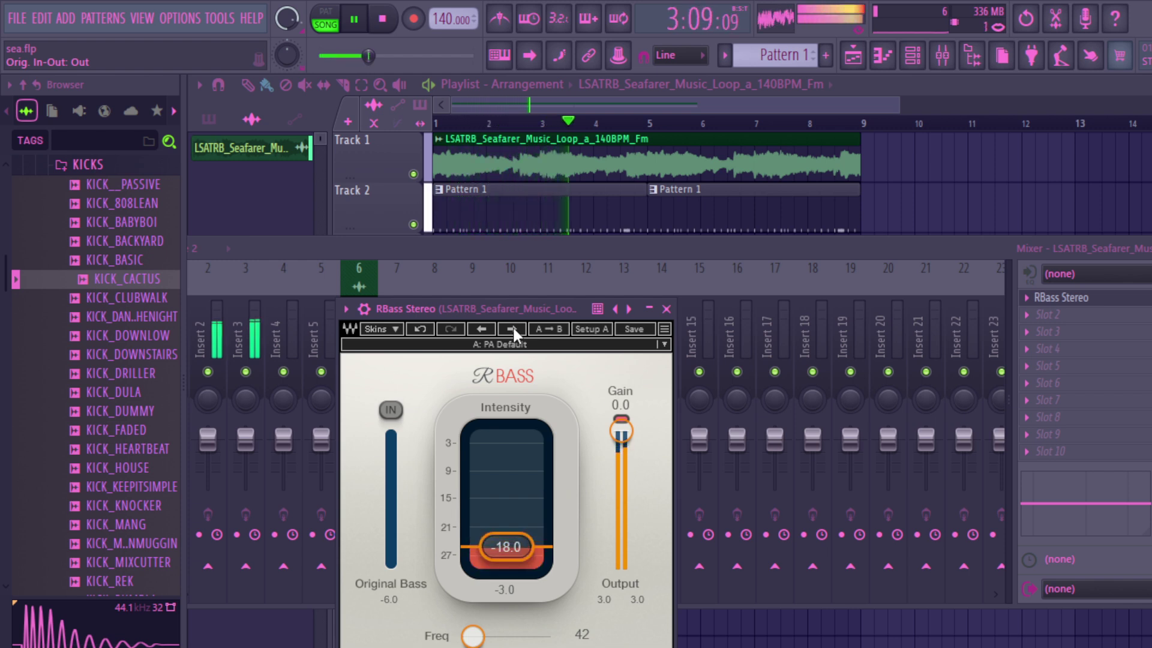
# - Add Fruity Parametric EQ 2 in slot 2, boosting band 4 by about 4.8 dB near 925 Hz and raising band 6 in the upper mids
pyautogui.click(1039, 327)
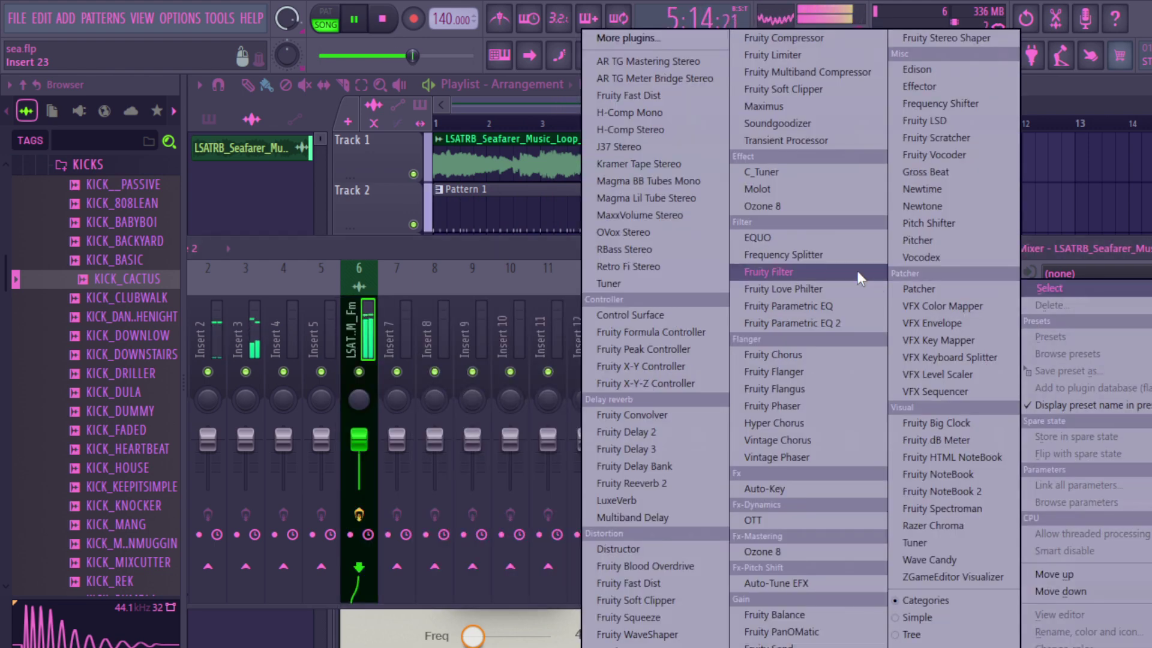
pyautogui.click(787, 329)
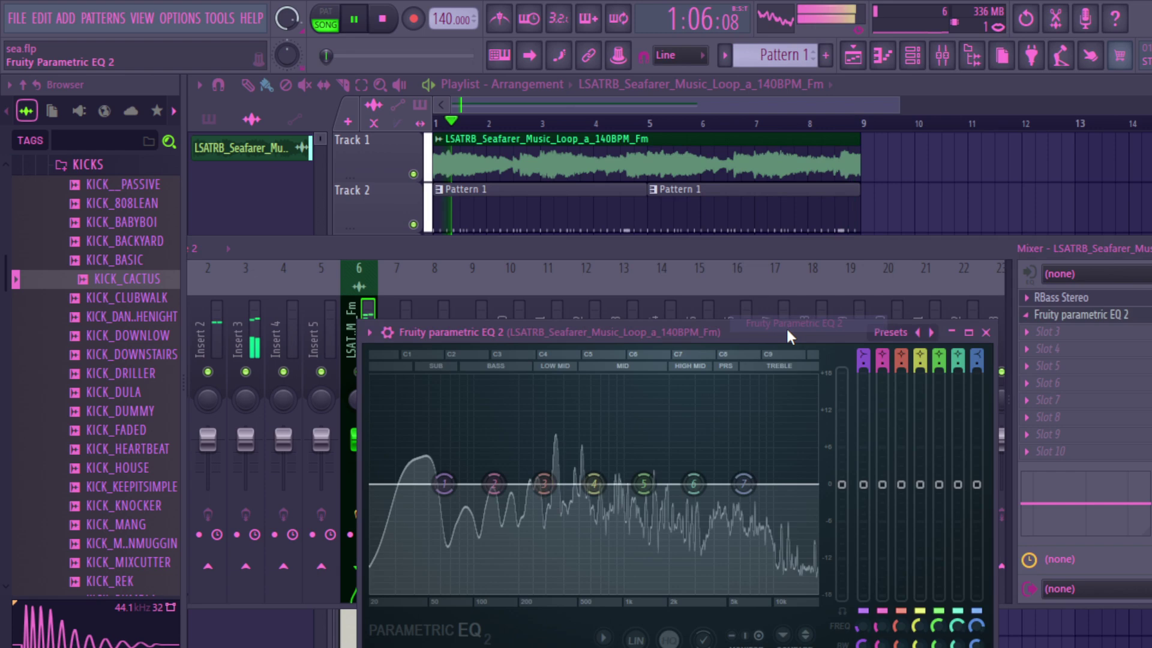
pyautogui.moveTo(597, 483); pyautogui.dragTo(611, 454)
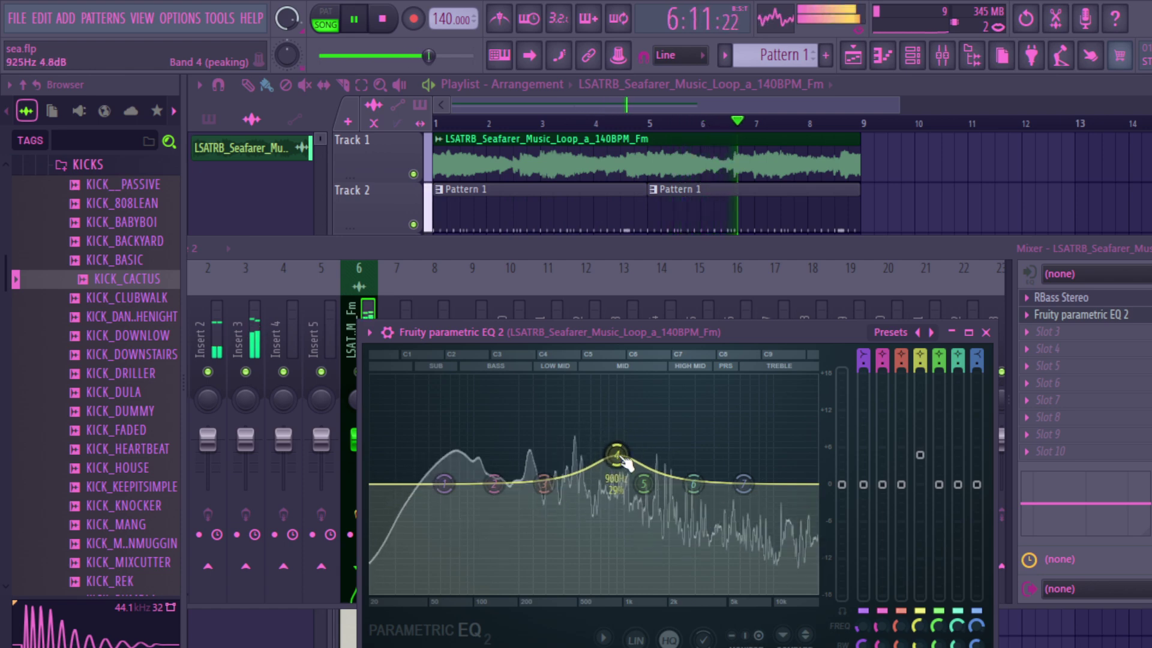
pyautogui.moveTo(694, 484); pyautogui.dragTo(697, 475)
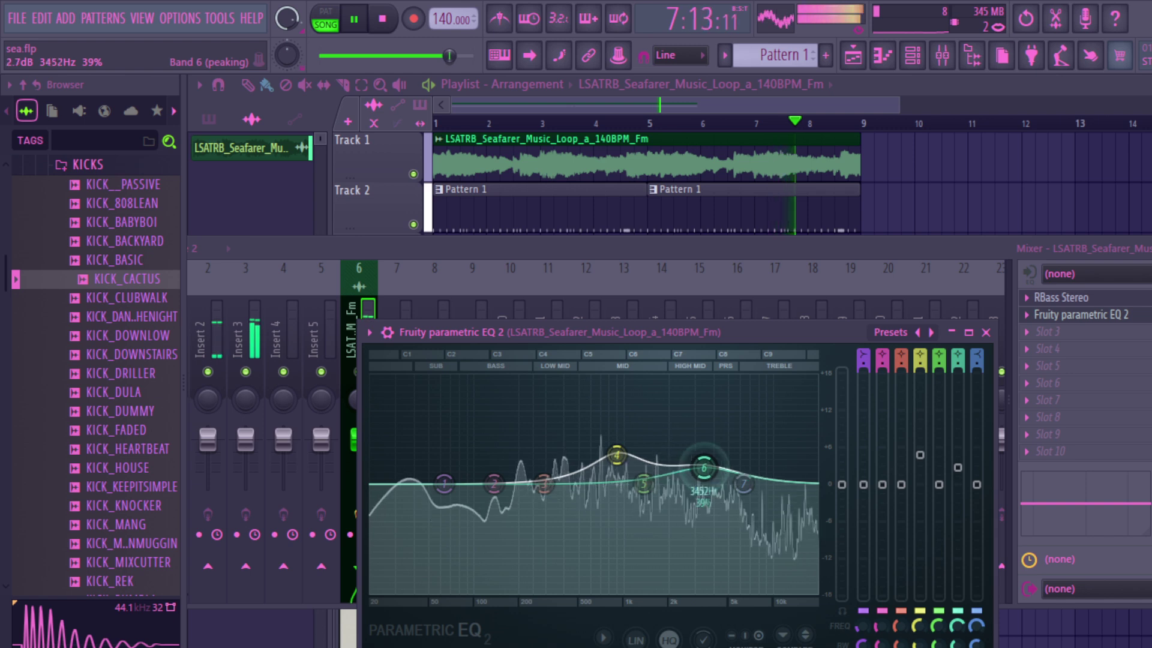
pyautogui.scroll(-2, 715, 460)
pyautogui.moveTo(722, 460); pyautogui.dragTo(727, 465)
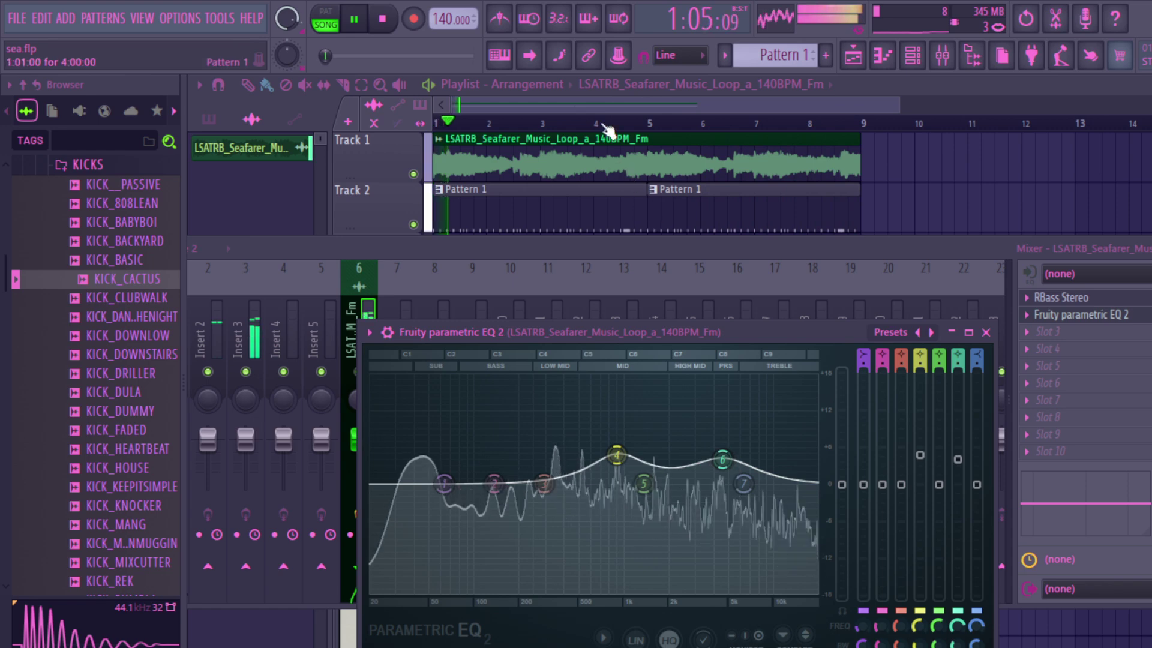
# - Stop playback and extract drums, bass, instruments and vocals stems from the Seafarer loop clip on Track 1 of the playlist
pyautogui.click(578, 102)
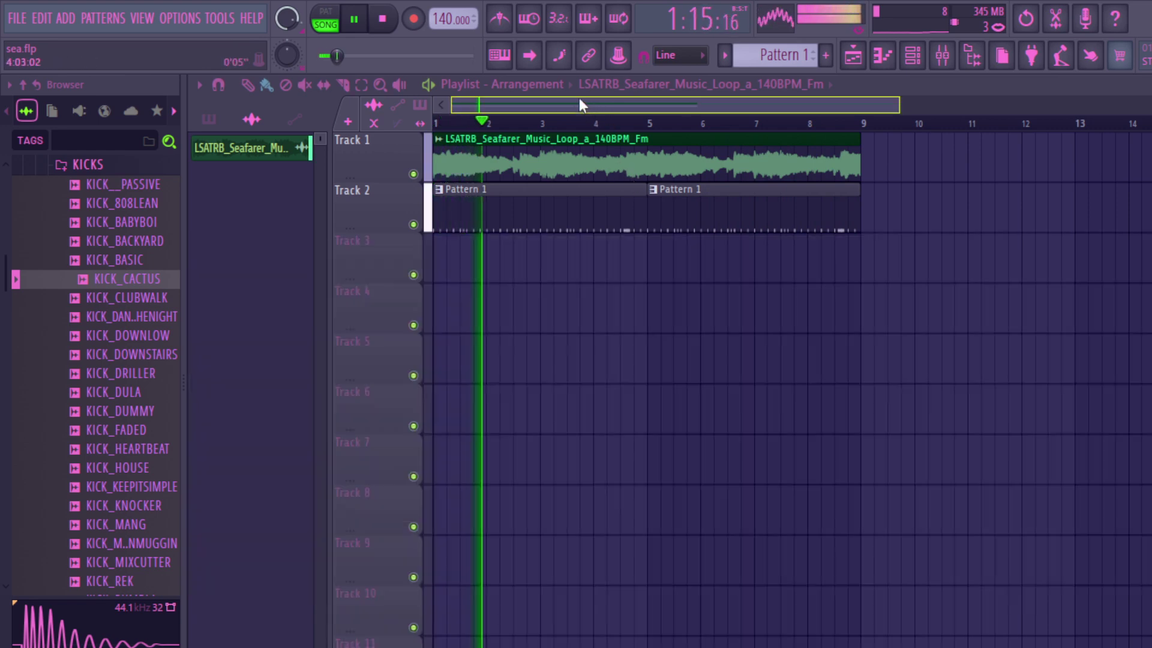
pyautogui.rightClick(444, 151)
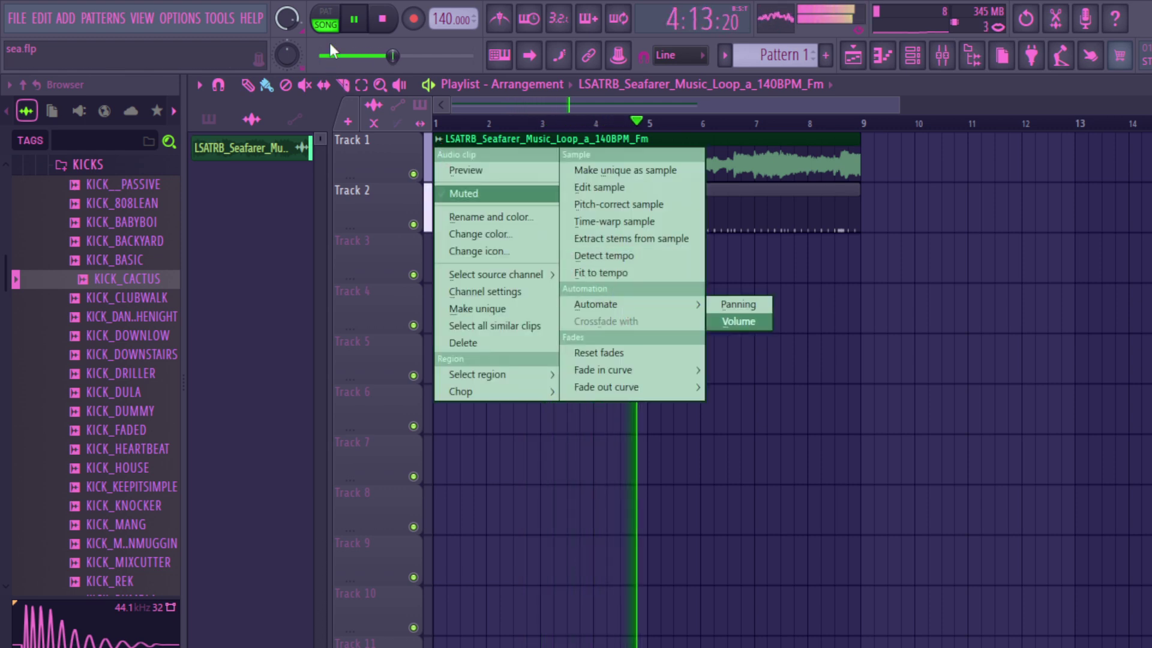
pyautogui.press('space')
pyautogui.rightClick(442, 144)
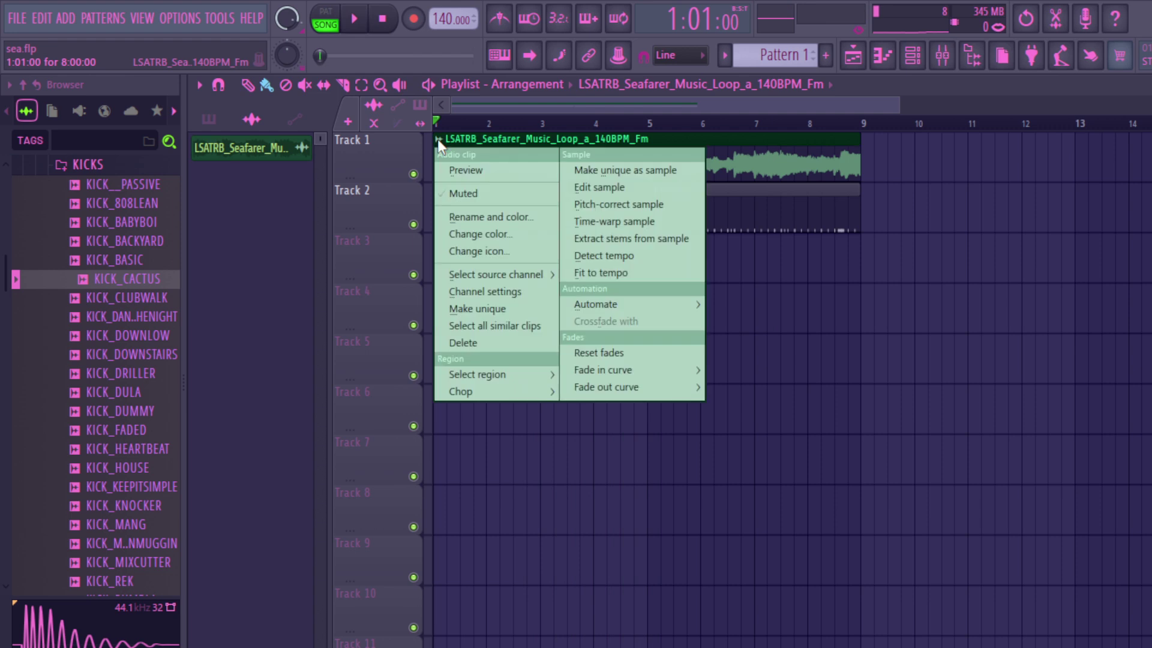
pyautogui.click(618, 240)
pyautogui.click(723, 431)
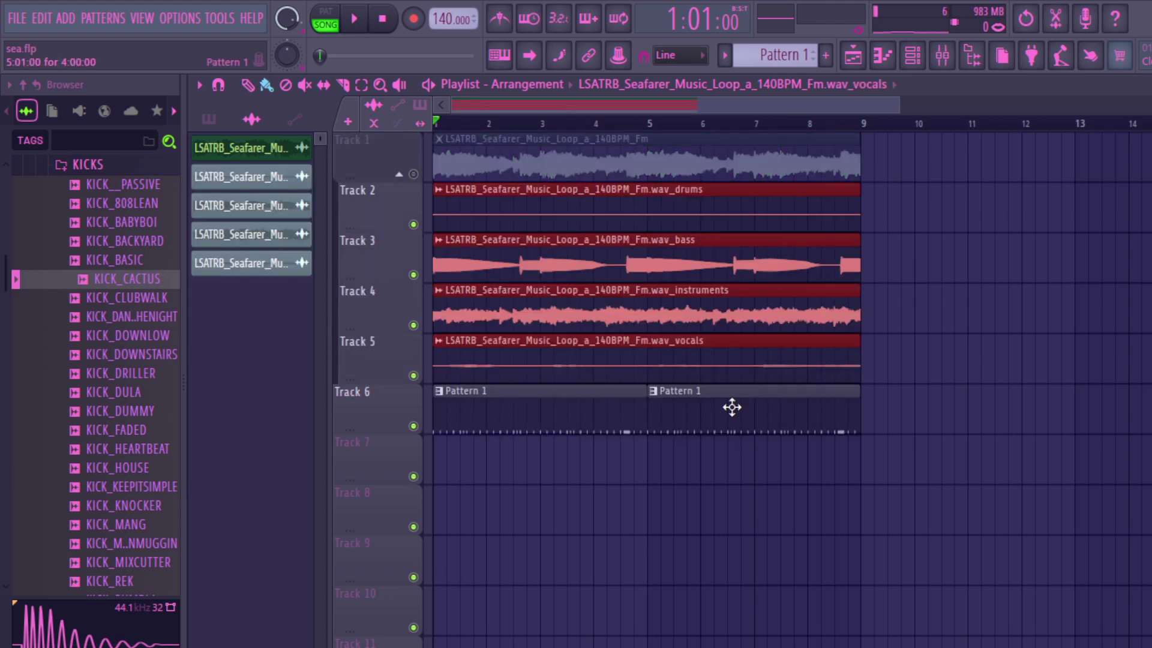
# - Play the arrangement and audition the separated stems by muting and unmuting the instruments, bass and vocals tracks in turn
pyautogui.click(413, 326)
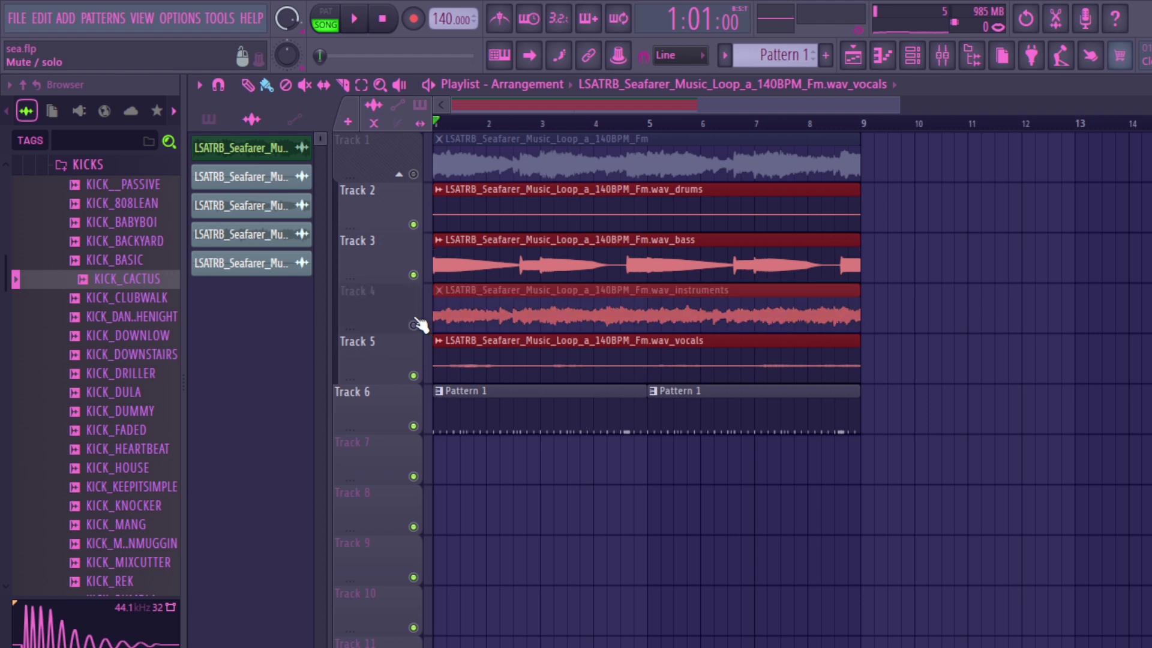
pyautogui.click(362, 20)
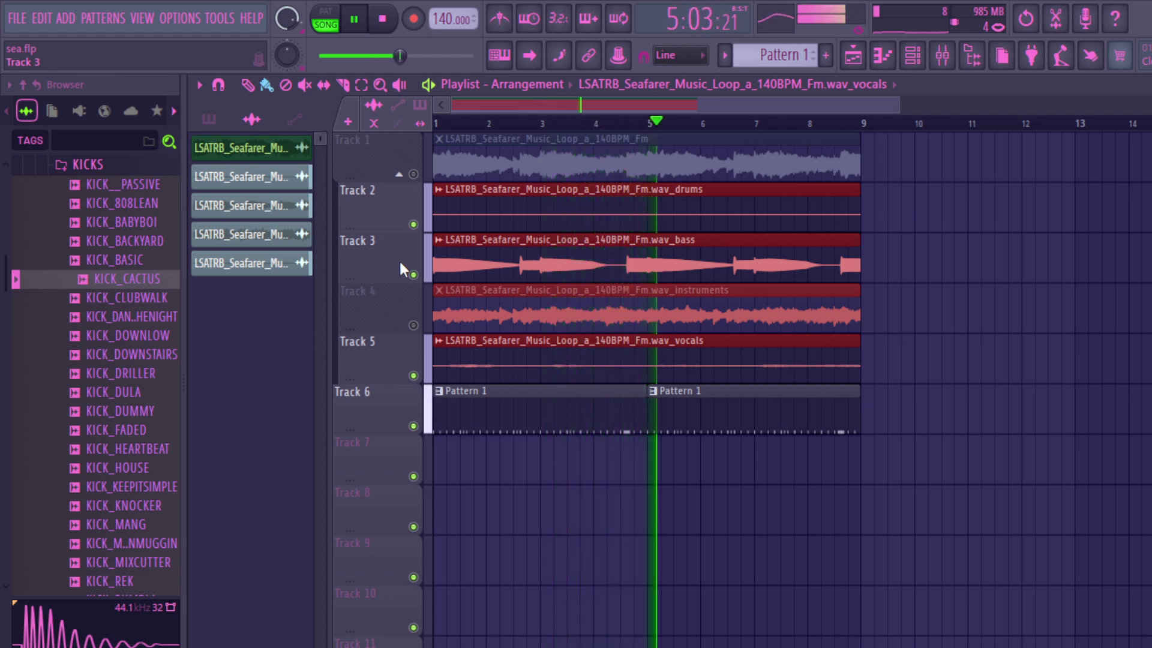
pyautogui.click(413, 325)
pyautogui.click(413, 275)
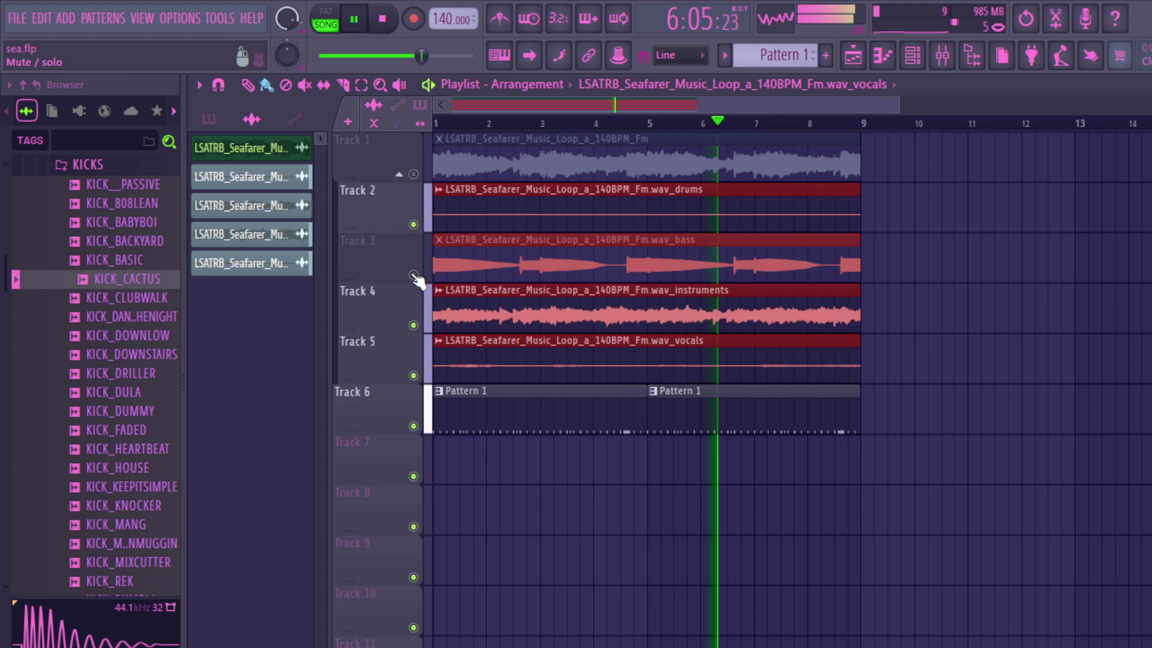
pyautogui.click(414, 275)
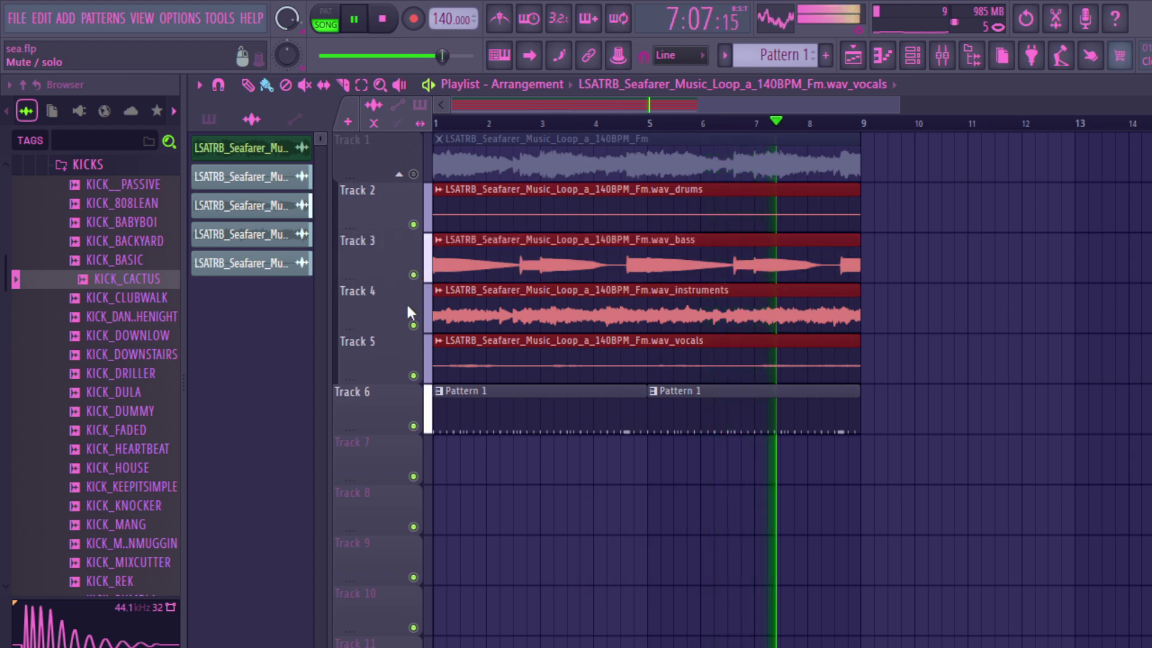
pyautogui.click(414, 325)
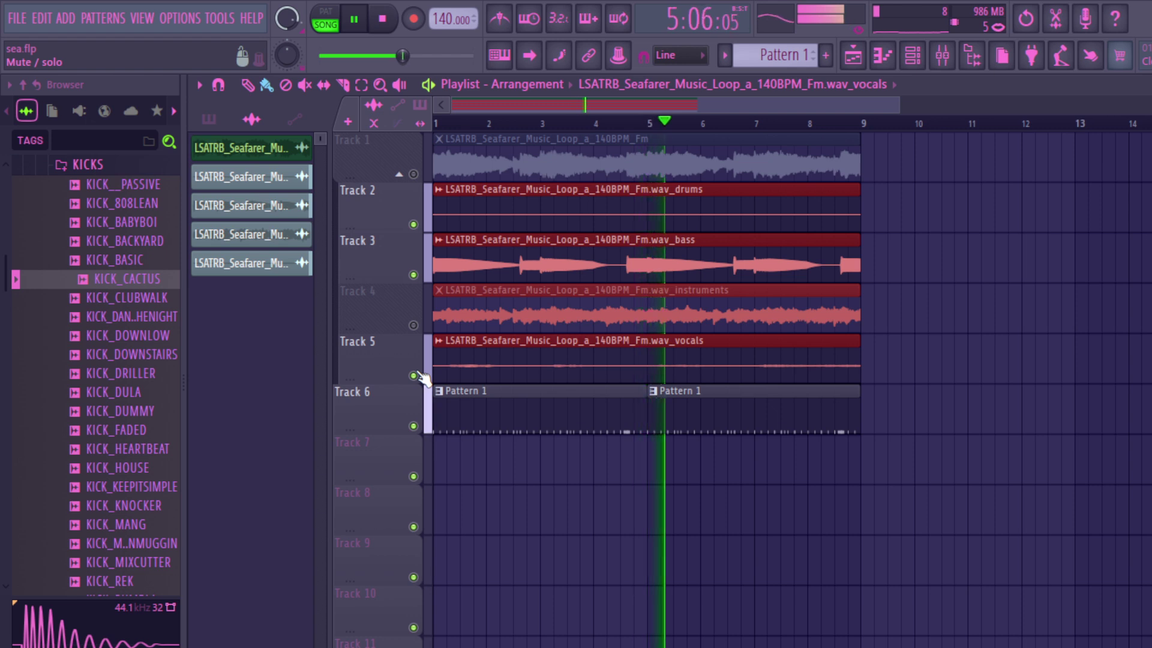
pyautogui.click(413, 325)
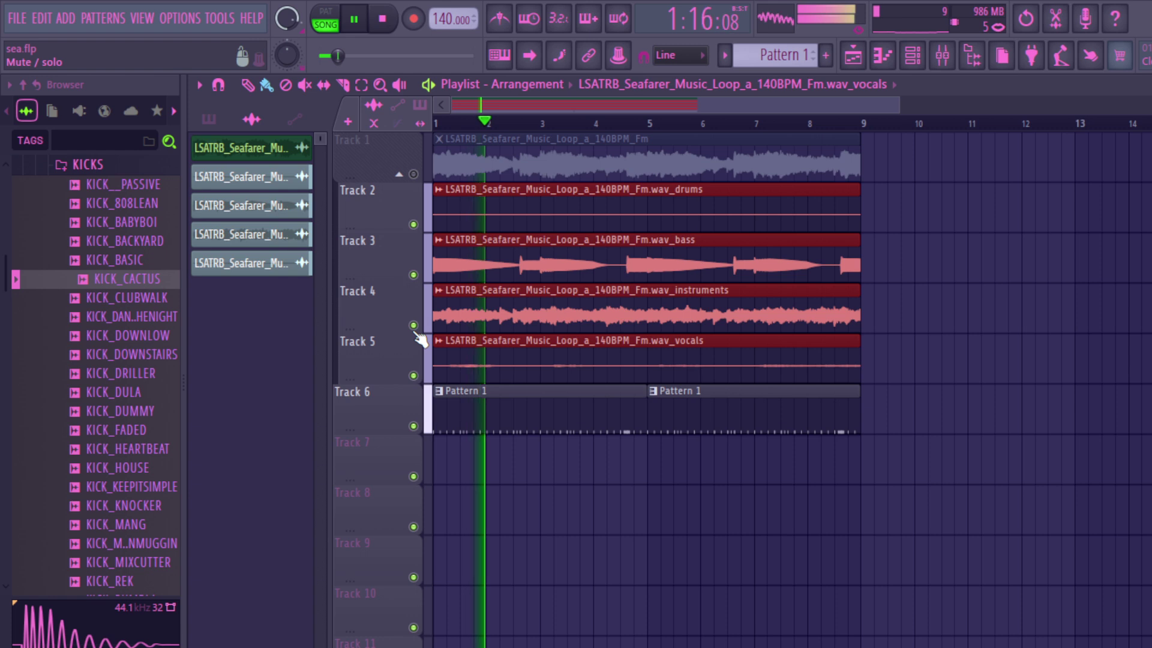
pyautogui.click(413, 275)
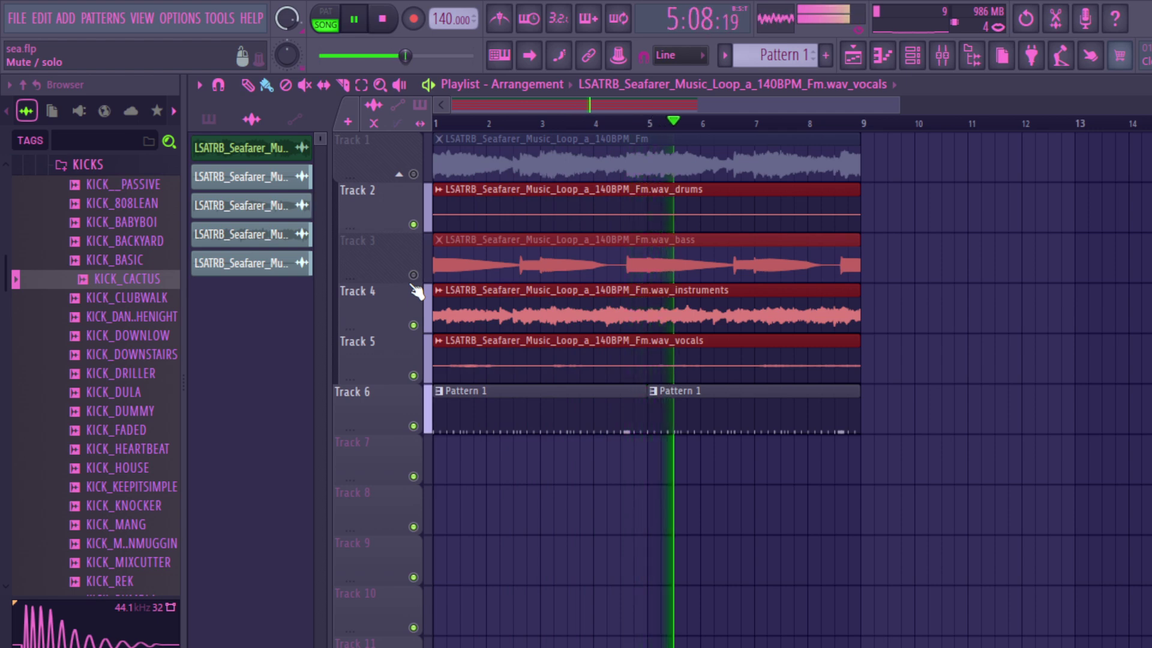
pyautogui.click(413, 276)
pyautogui.click(413, 376)
pyautogui.click(414, 376)
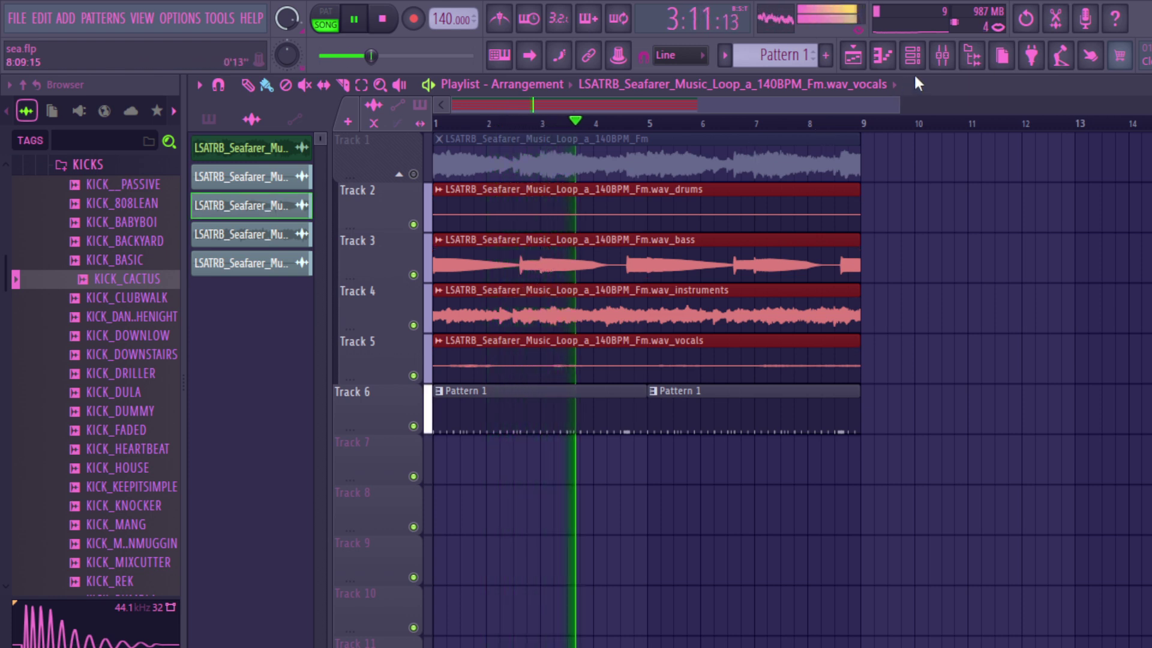
# - Route the bass stem's channel to mixer Insert 11
pyautogui.click(943, 56)
pyautogui.rightClick(535, 326)
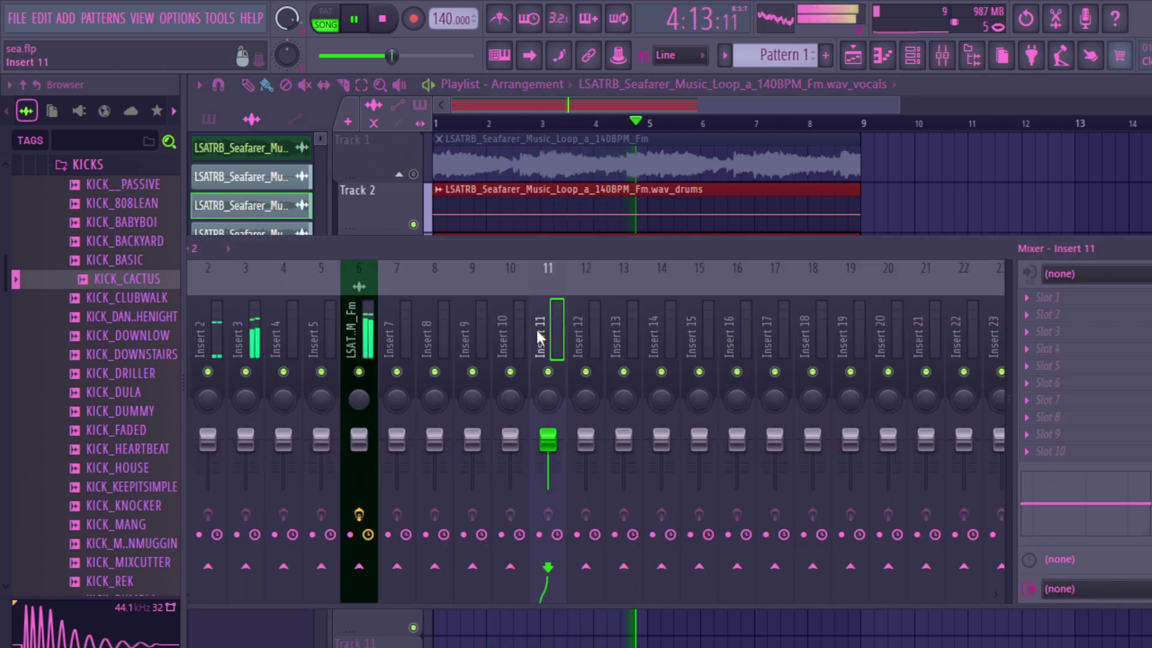
pyautogui.moveTo(618, 354)
pyautogui.click(797, 358)
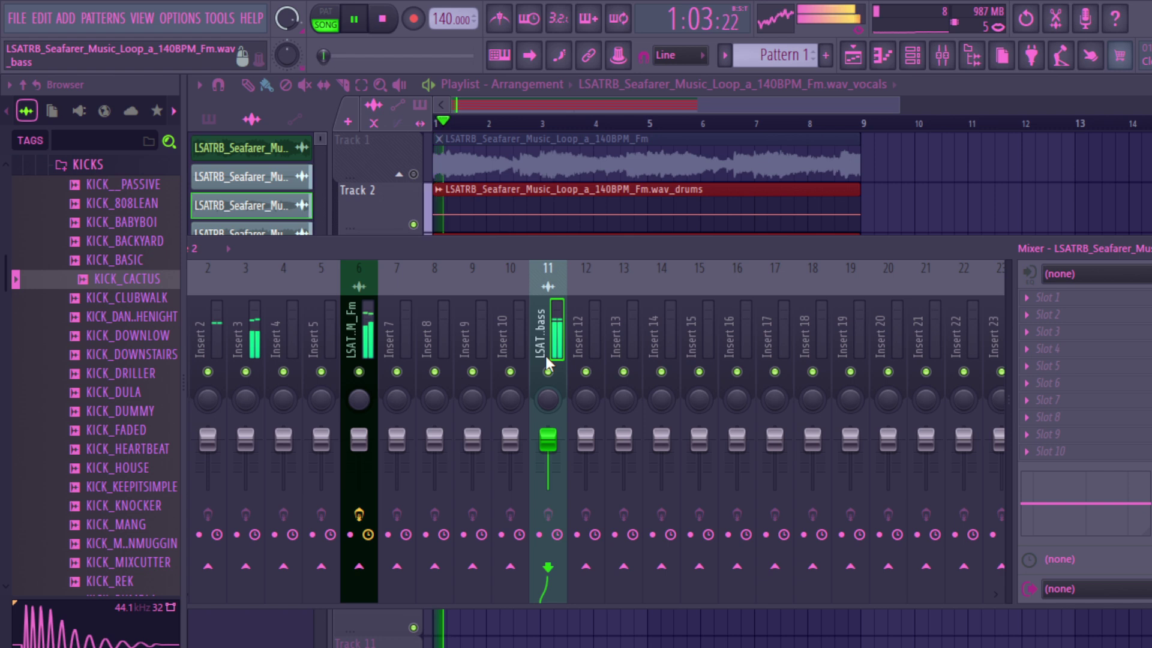
# - Compare the mix with and without the bass stem on Insert 11, and check the effects on the loop's Insert 6
pyautogui.click(549, 371)
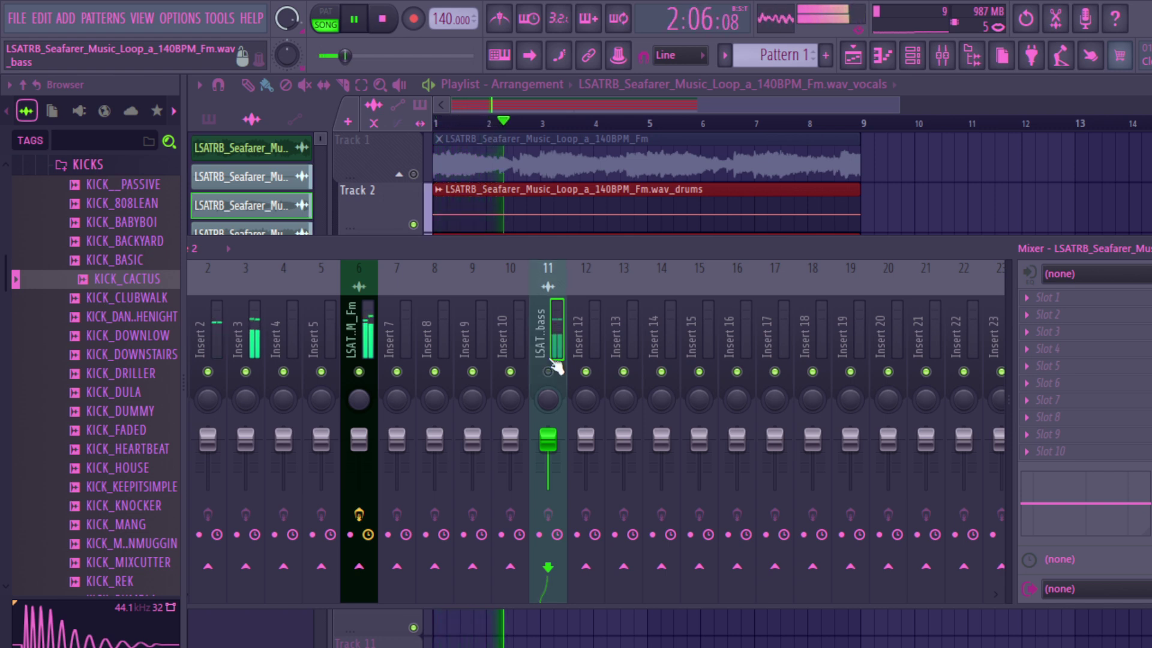
pyautogui.click(550, 369)
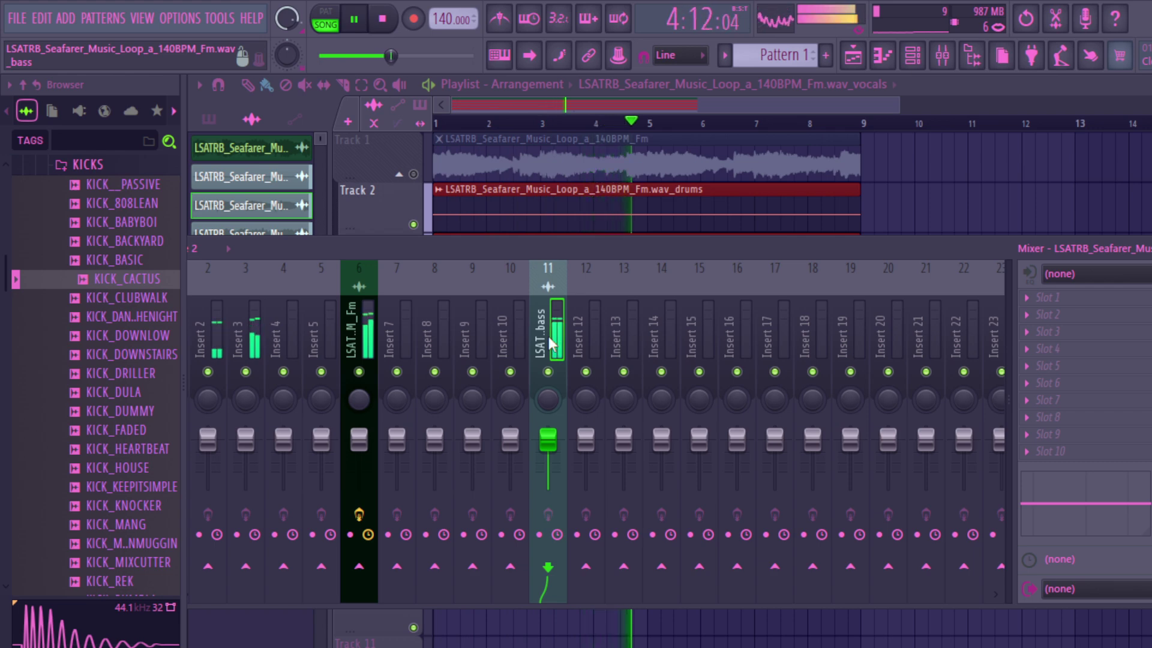
pyautogui.click(548, 372)
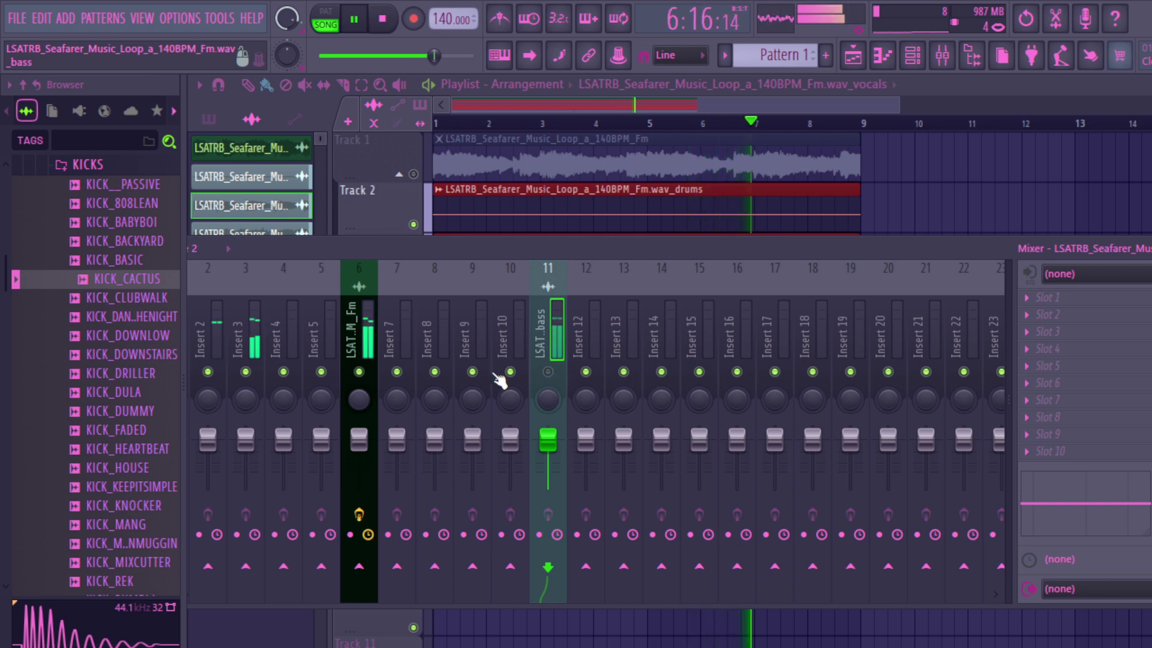
pyautogui.click(355, 344)
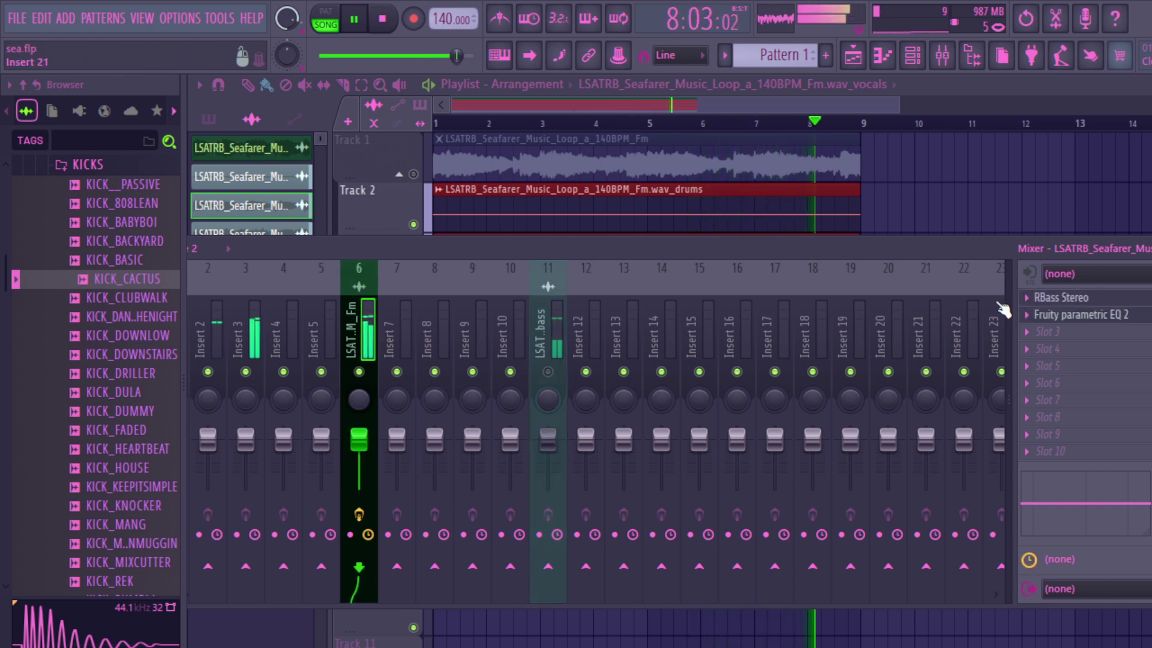
pyautogui.click(541, 344)
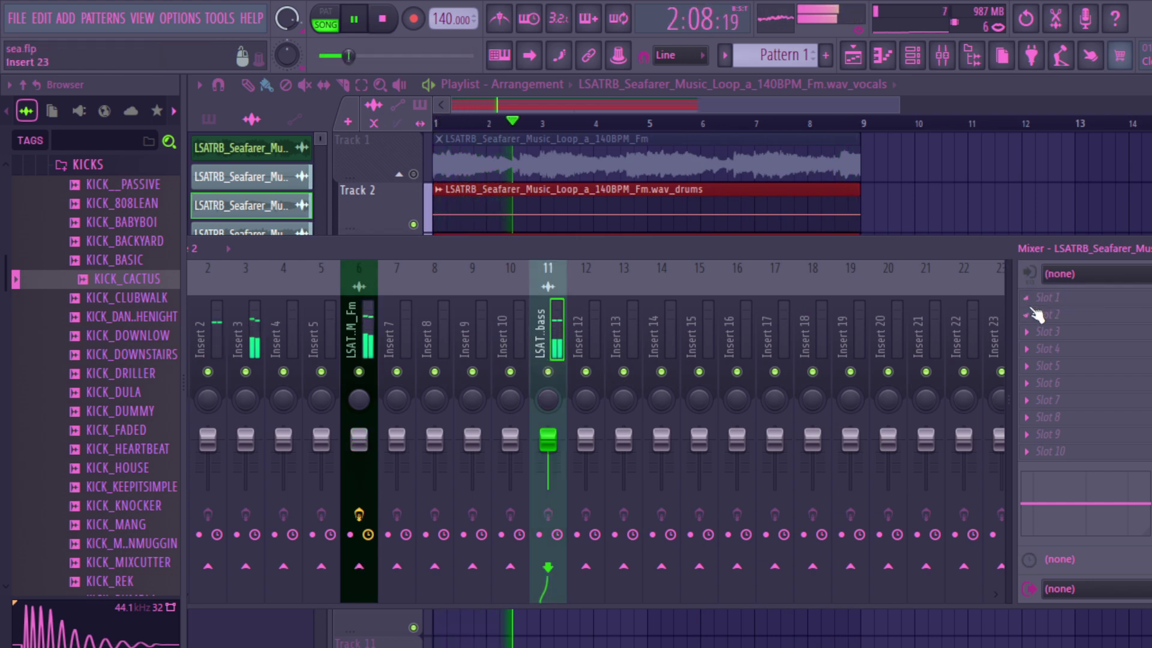
# - Load RBass Stereo in the first effect slot of the bass stem's mixer track and advance its presets past PA Default and Low Boost Elec. Fiddle
pyautogui.click(1036, 313)
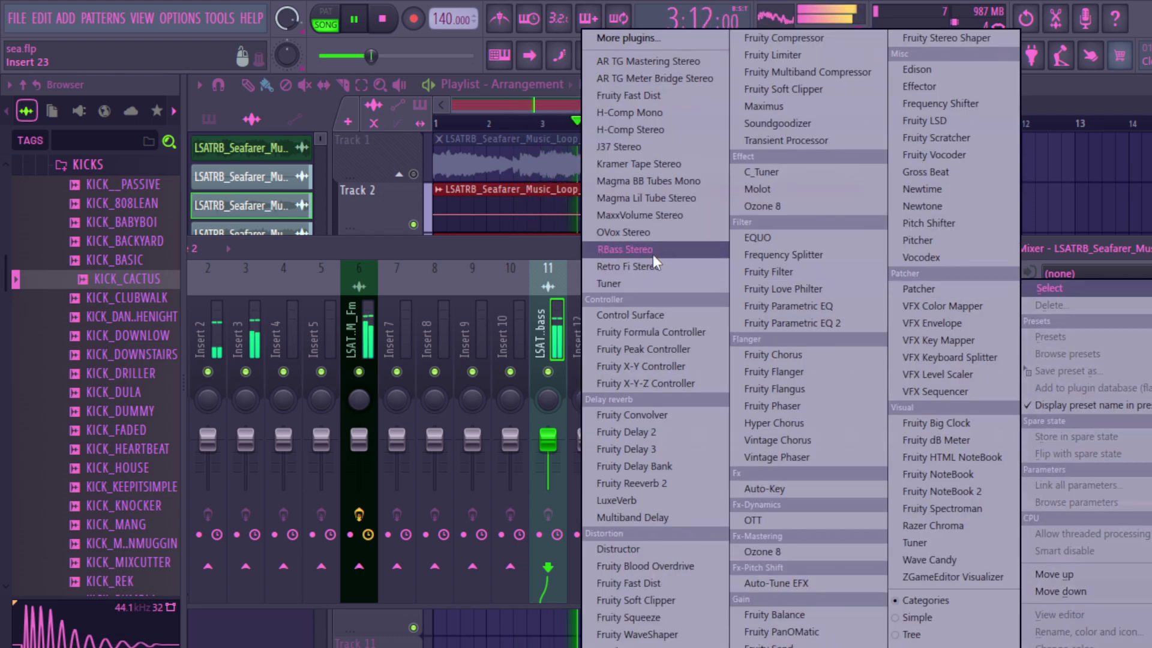
pyautogui.click(624, 250)
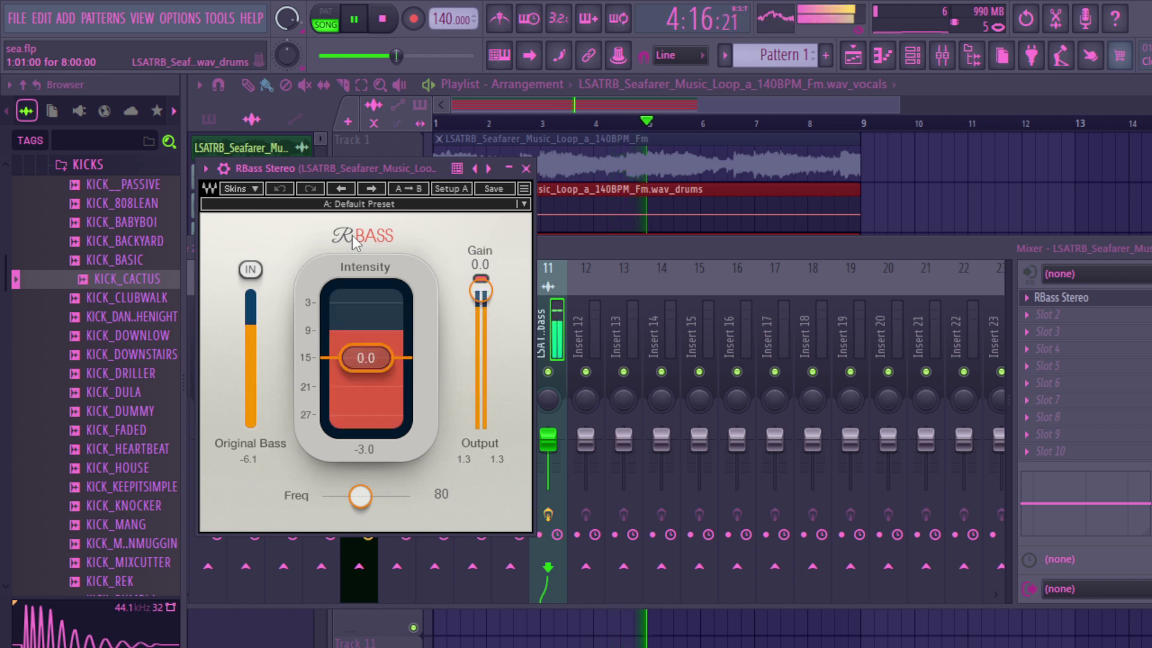
pyautogui.click(368, 189)
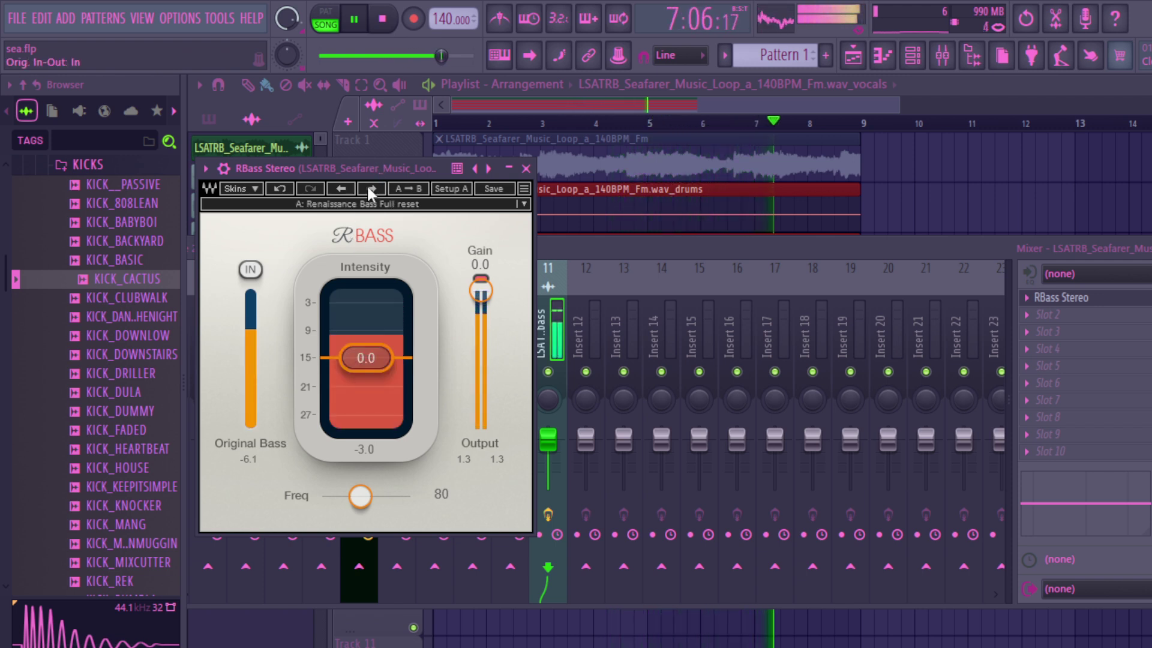
pyautogui.click(368, 190)
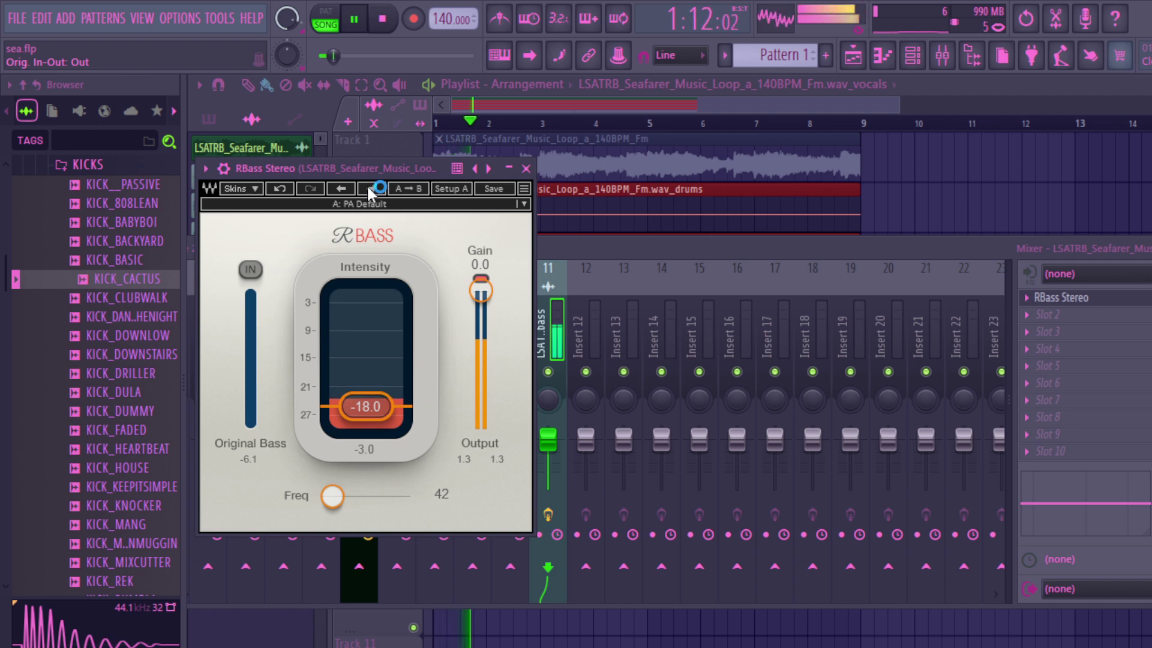
pyautogui.click(368, 190)
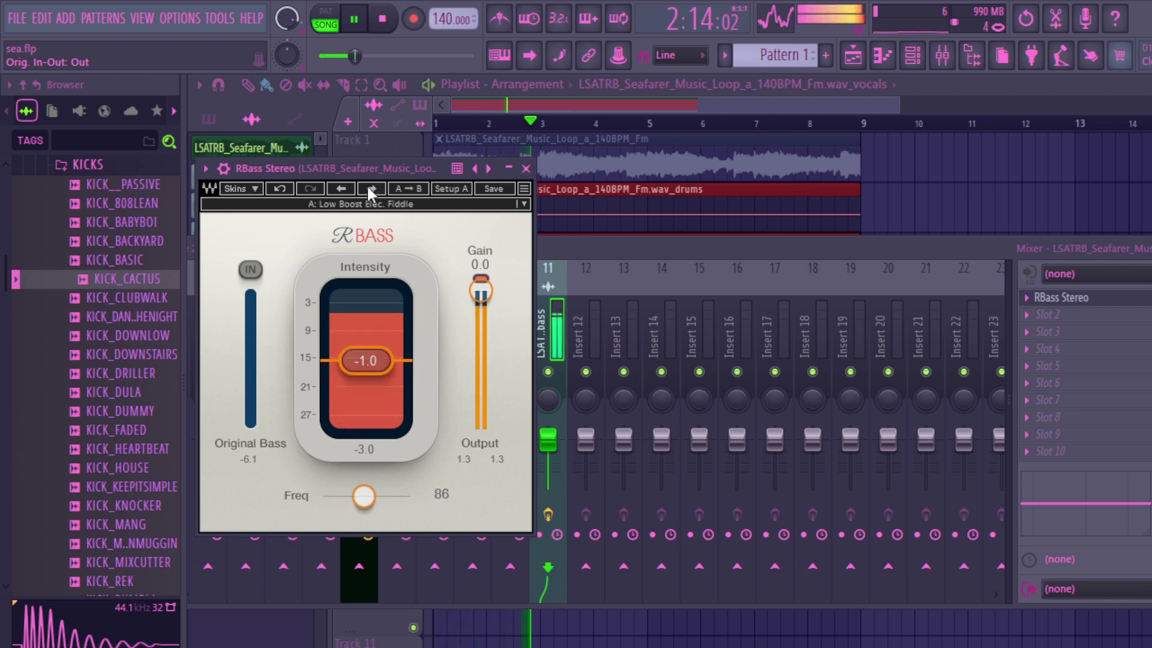
pyautogui.click(368, 189)
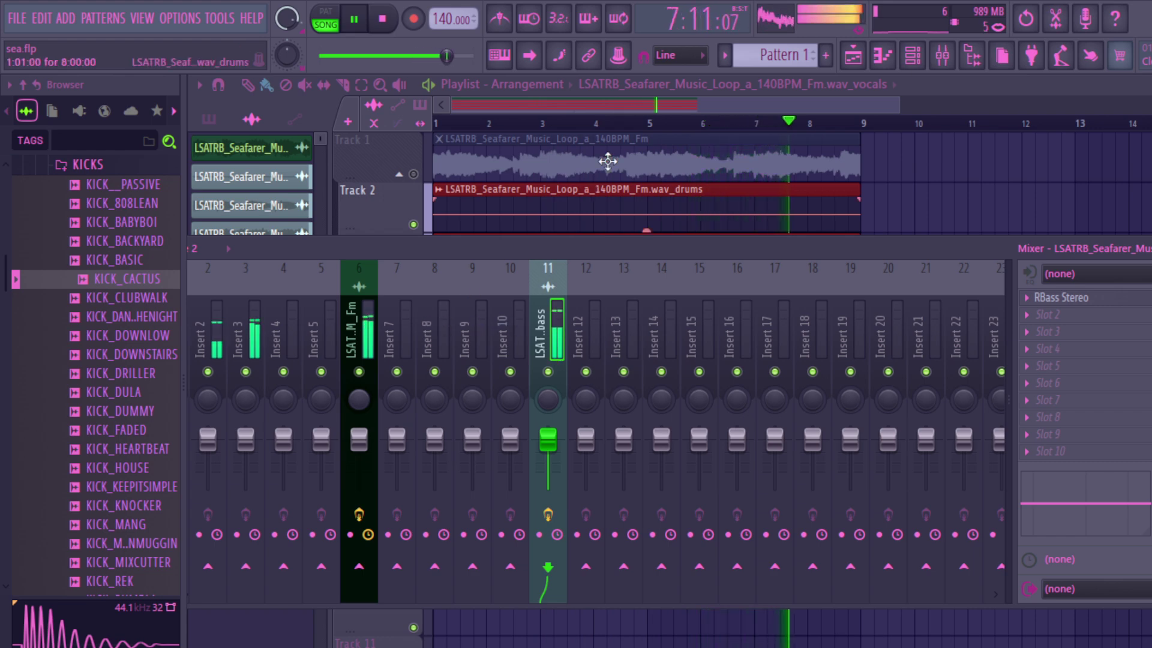
pyautogui.press('F9')
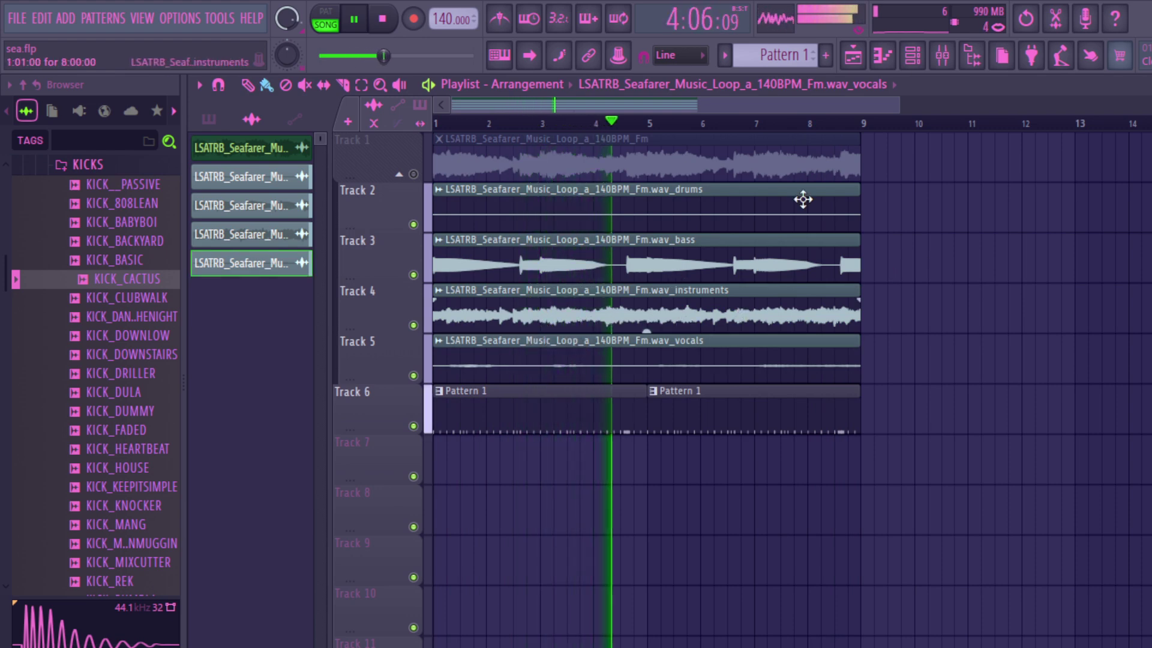
# - Route the vocals stem's channel to mixer Insert 14 and restart playback
pyautogui.click(942, 55)
pyautogui.rightClick(644, 331)
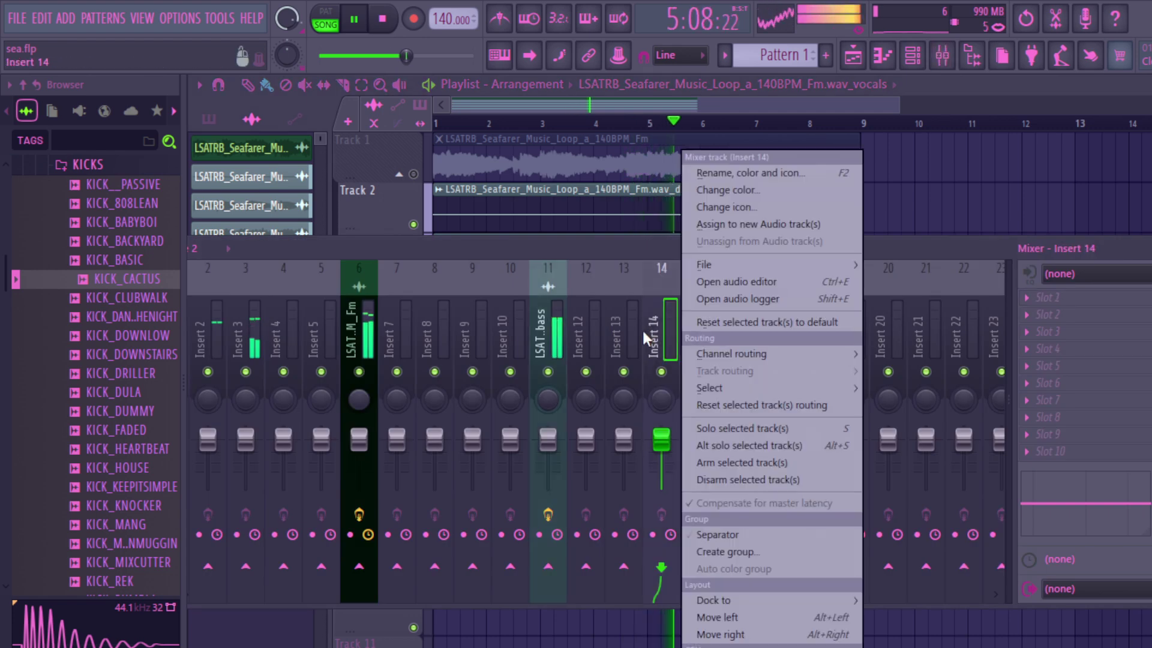
pyautogui.moveTo(785, 352)
pyautogui.click(892, 354)
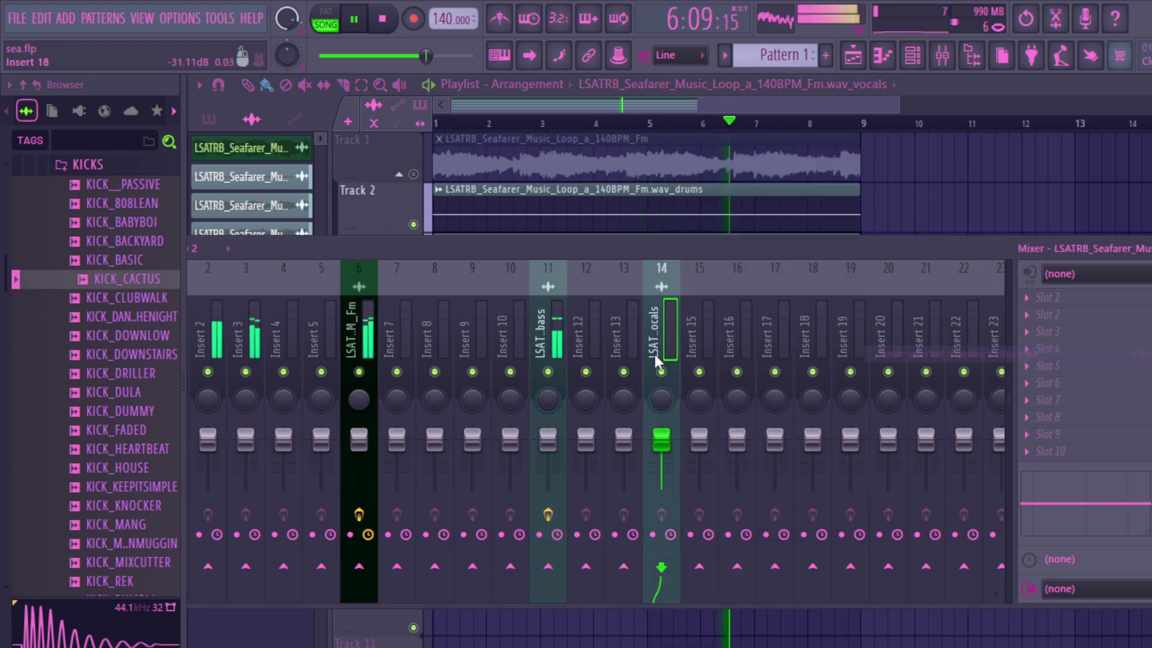
pyautogui.press('space')
pyautogui.press('space')
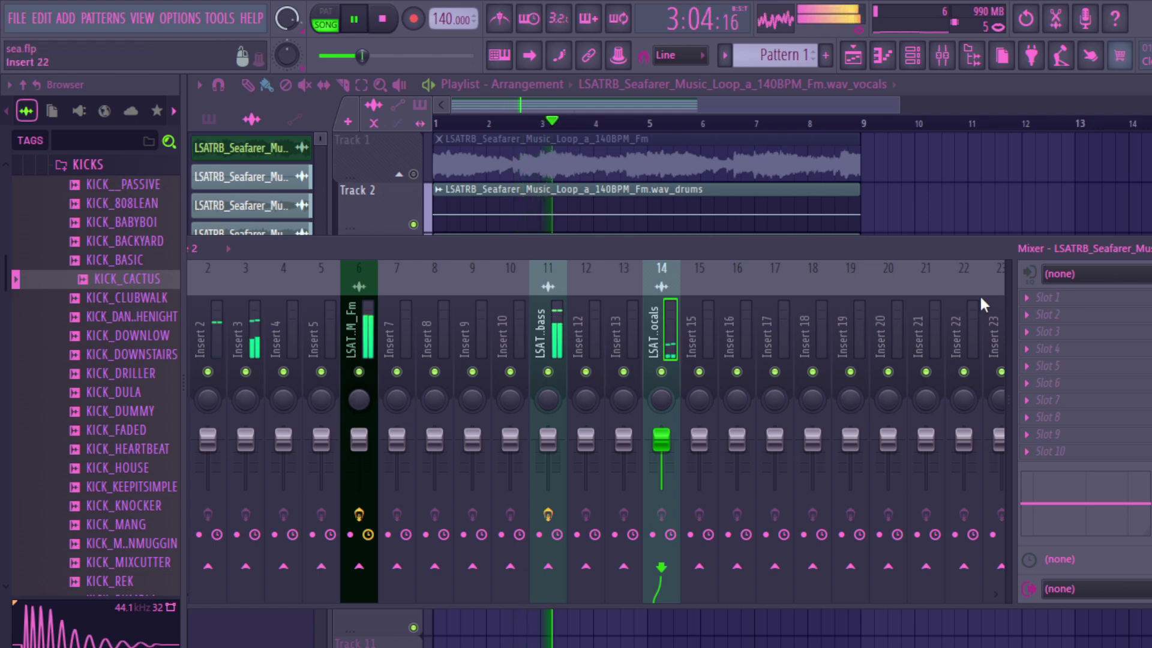
# - Load Gross Beat in the first effect slot of the vocals stem's mixer track with the Momentary preset
pyautogui.click(1033, 299)
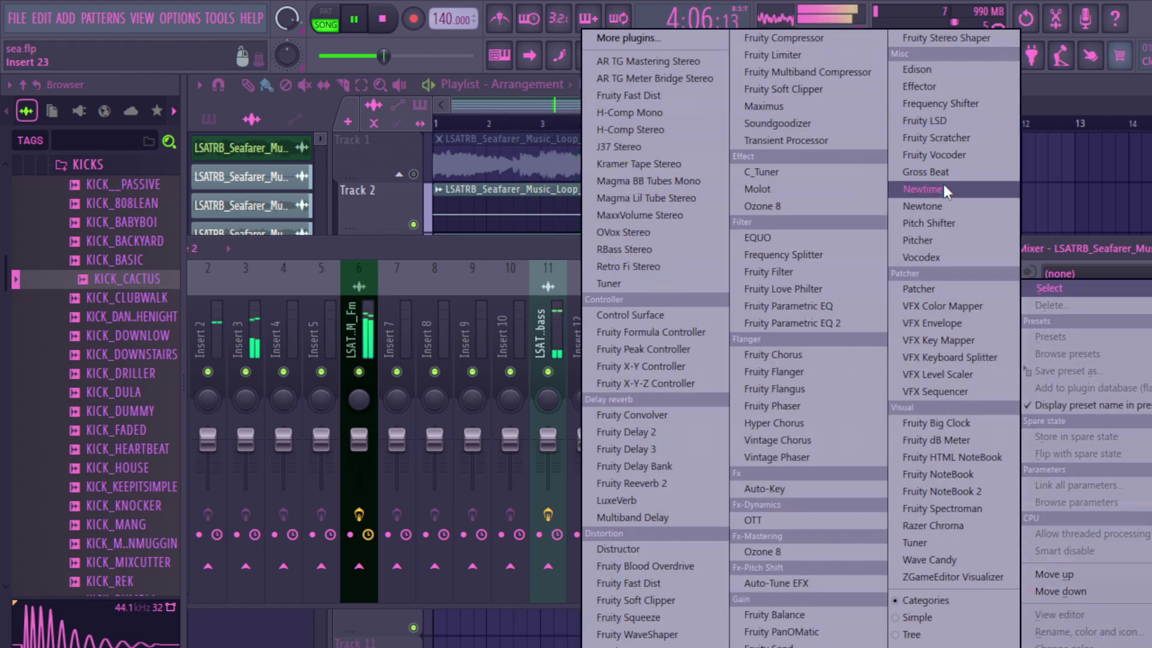
pyautogui.click(927, 172)
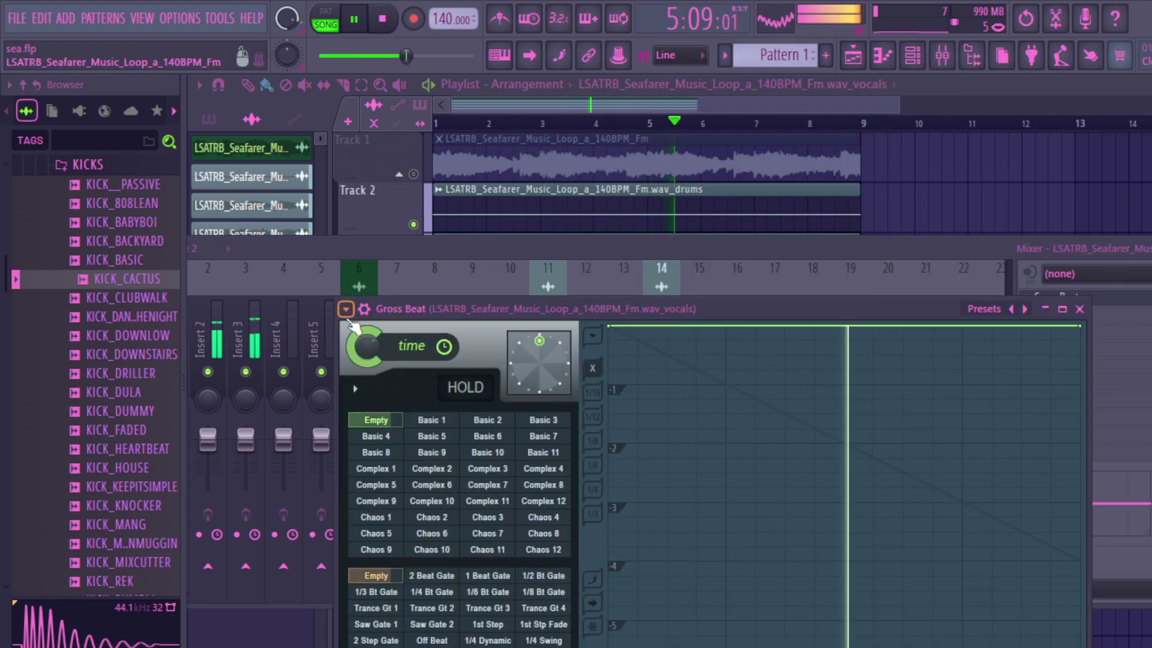
pyautogui.click(348, 315)
pyautogui.moveTo(428, 337)
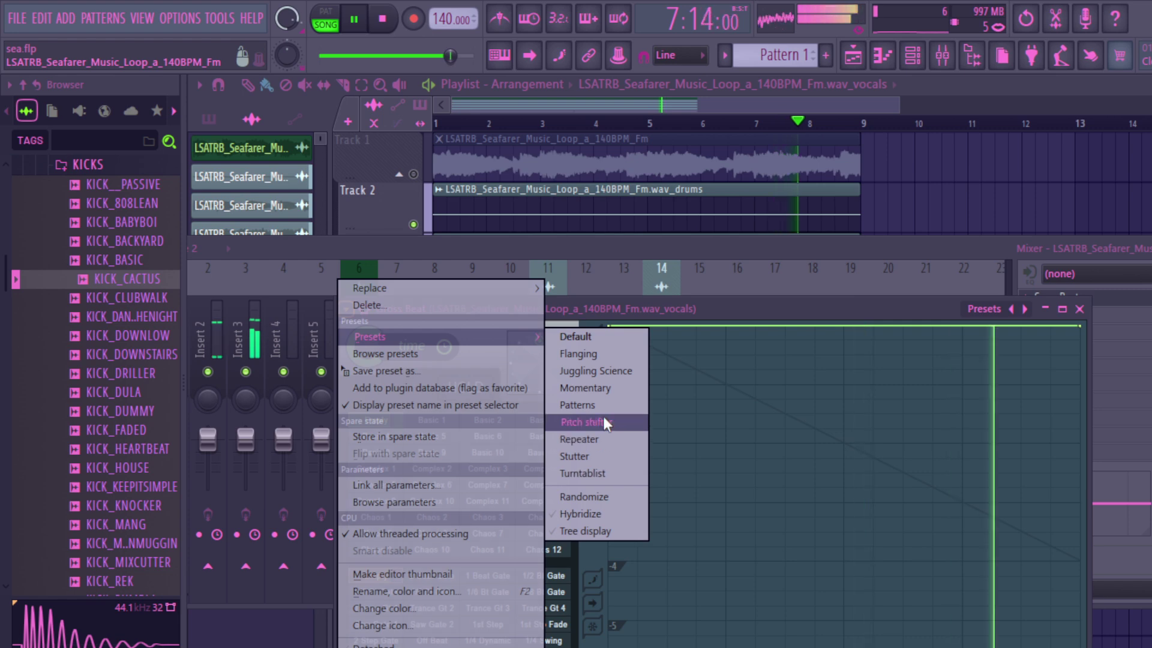
pyautogui.click(596, 386)
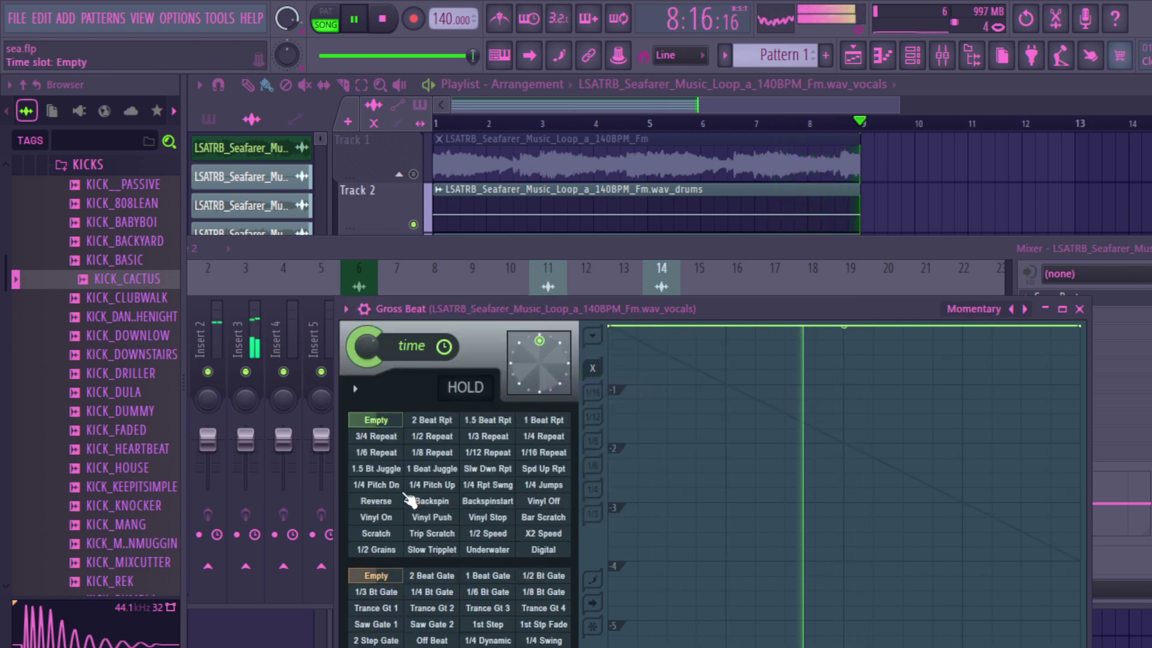
# - Try the Reverse, X2 Speed, 3/4 Repeat and Empty time slots on the vocals stem, finishing with 1/4 Repeat
pyautogui.click(376, 501)
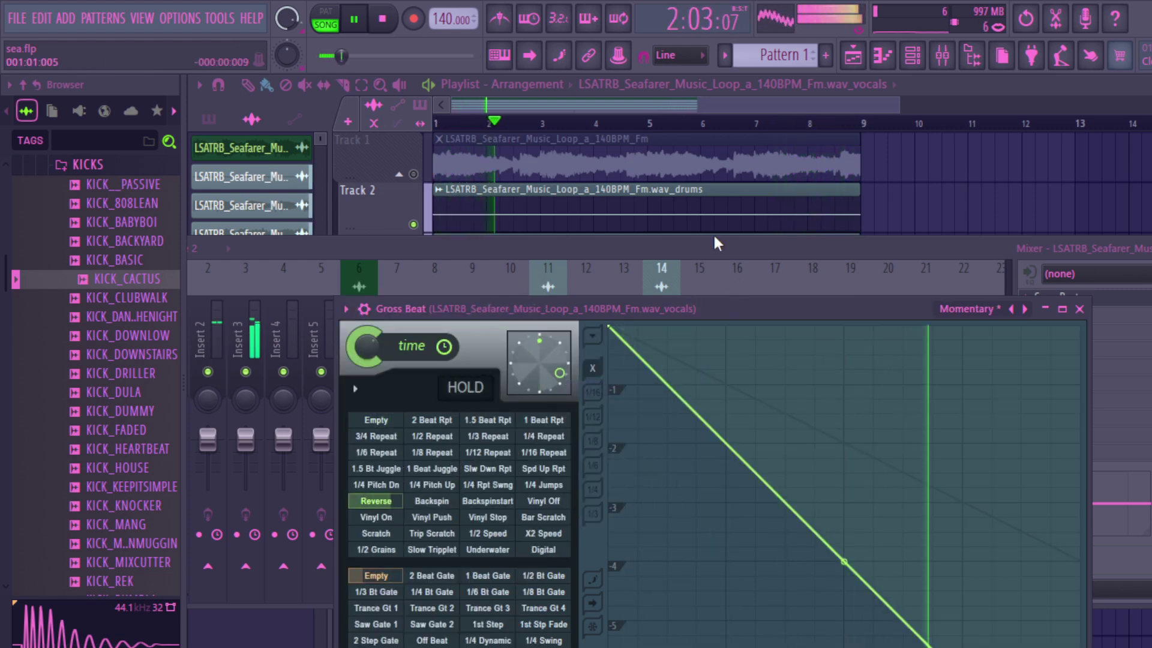
pyautogui.moveTo(740, 311); pyautogui.dragTo(718, 148)
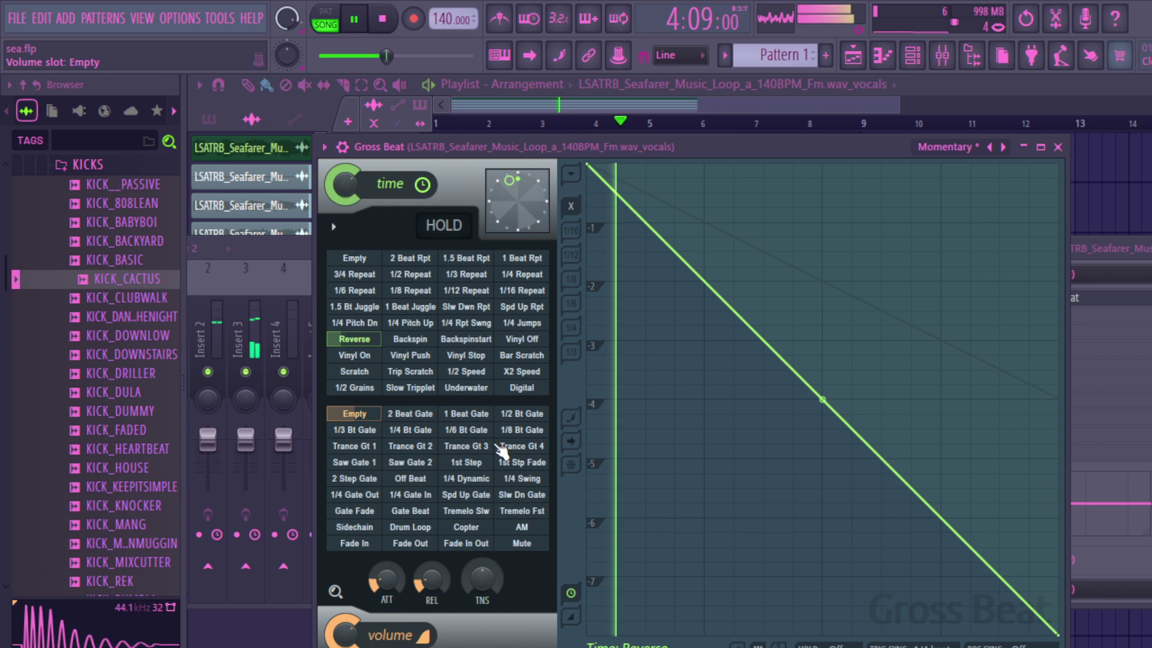
pyautogui.click(519, 371)
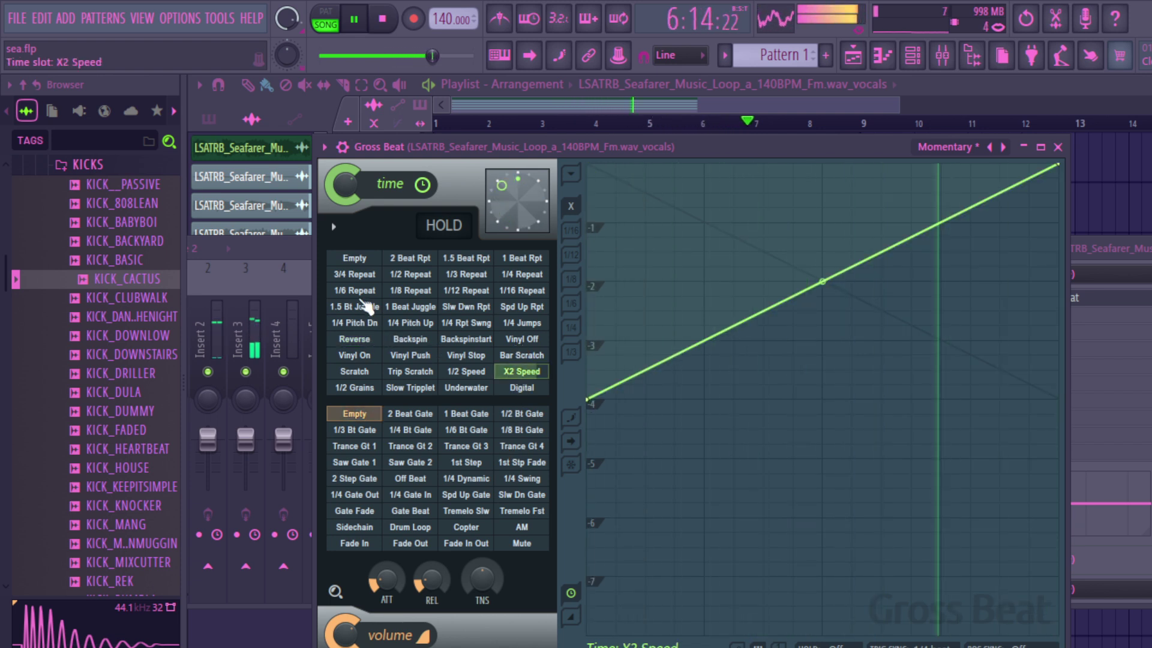
pyautogui.click(370, 276)
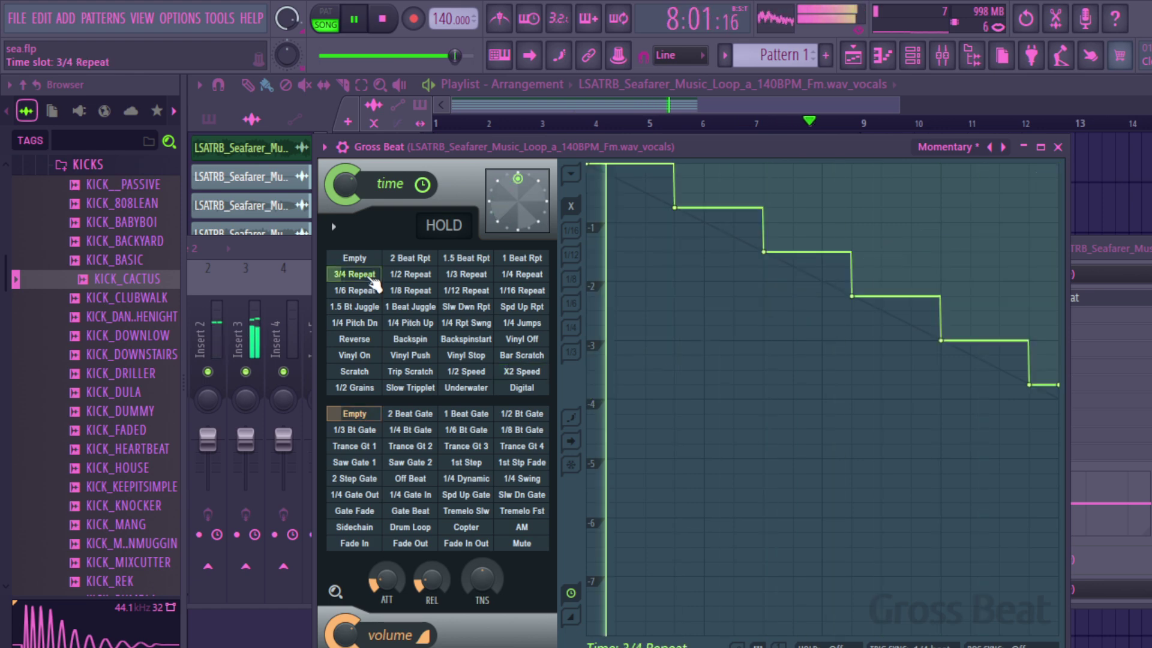
pyautogui.click(360, 259)
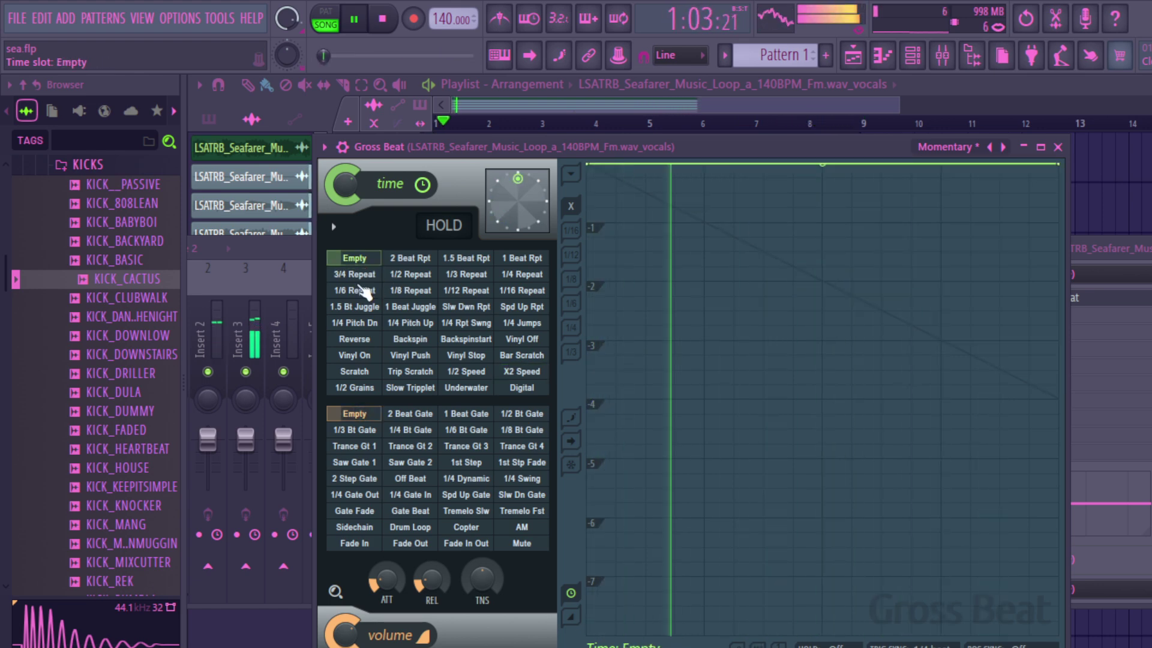
pyautogui.click(507, 275)
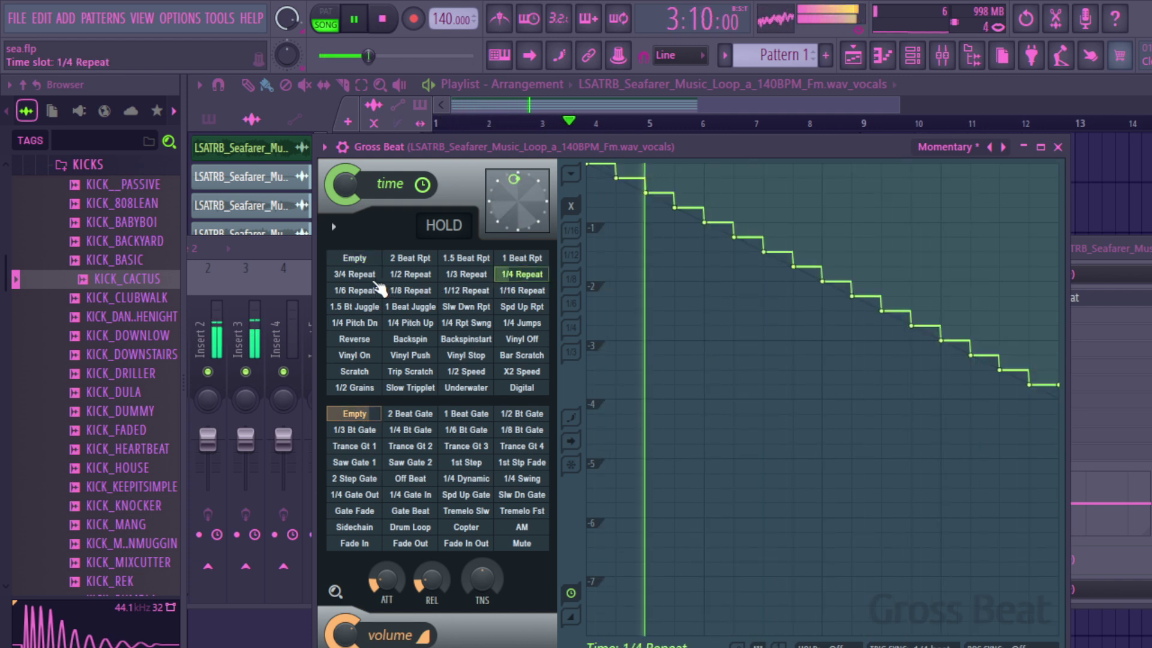
# - Try the 3/4 Repeat, 1/4 Repeat and Reverse time slots on the vocals stem, then return it to Empty
pyautogui.click(356, 274)
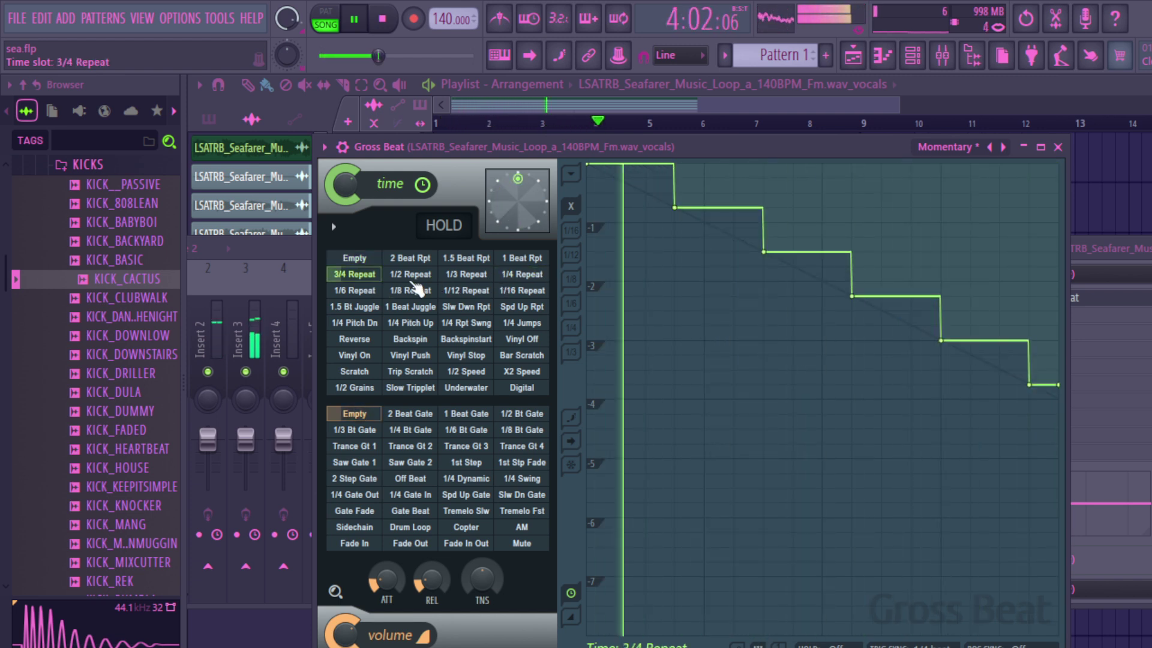
pyautogui.click(511, 276)
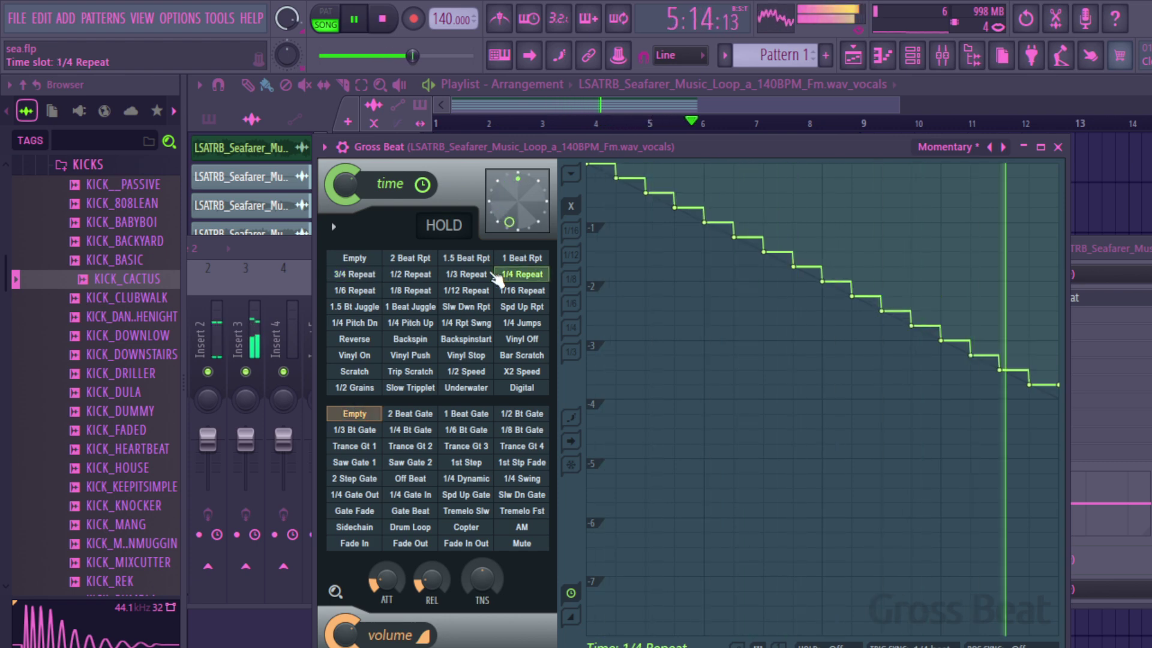
pyautogui.click(362, 340)
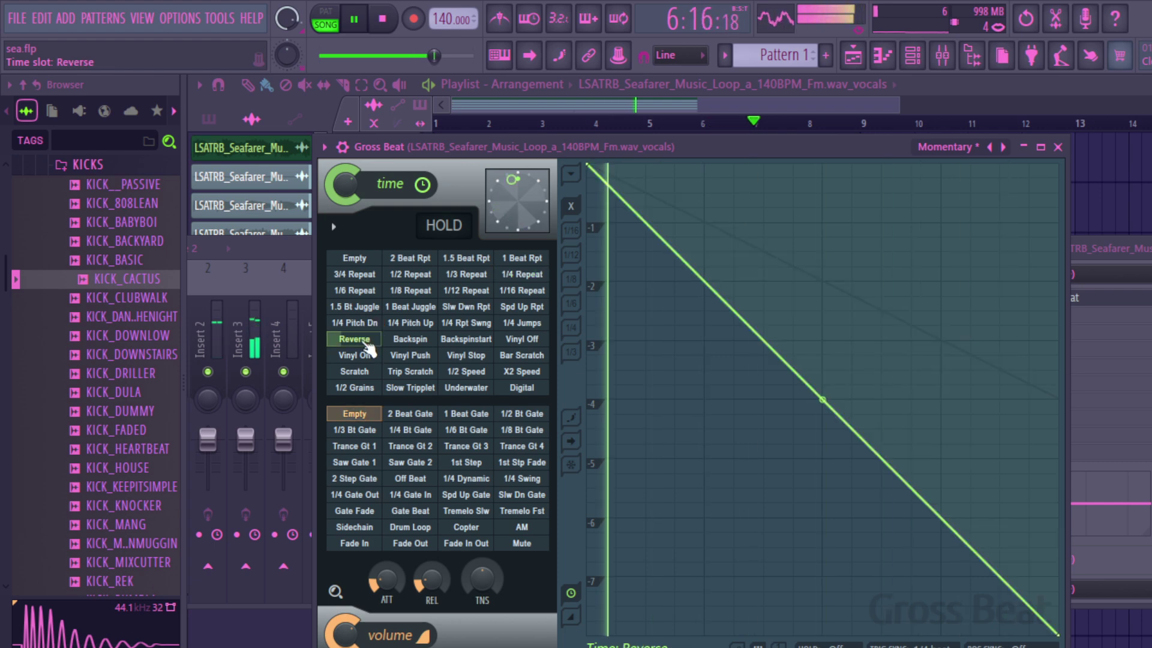
pyautogui.click(355, 274)
pyautogui.click(354, 258)
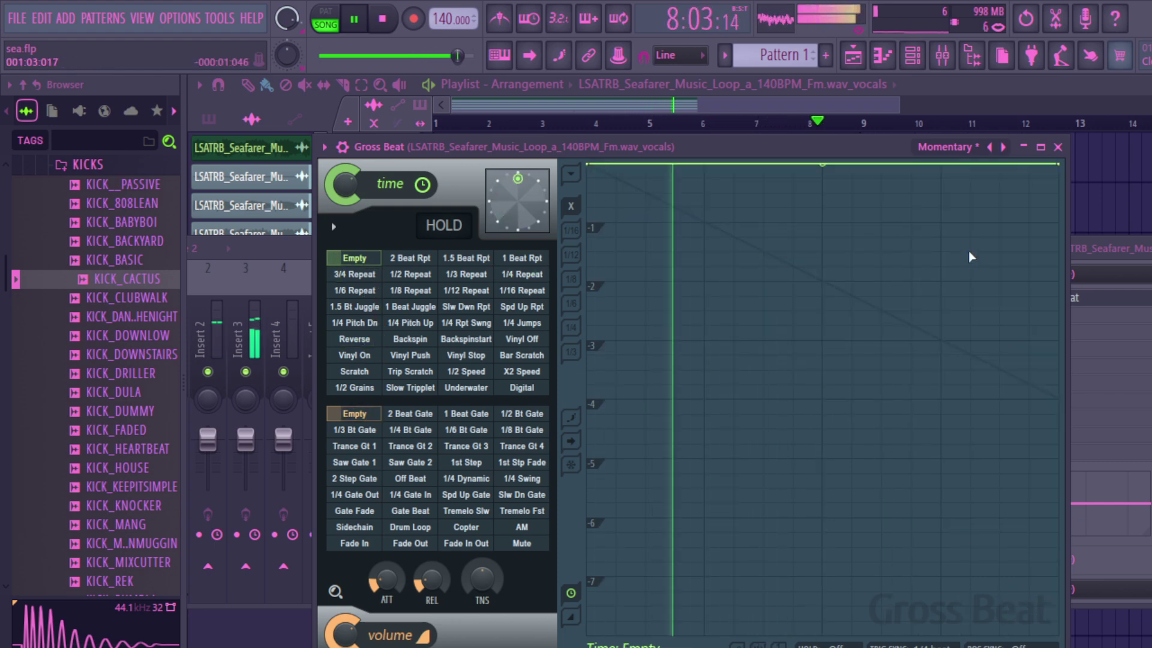
# - Load Gross Beat in the second effect slot of the bass stem's mixer track
pyautogui.click(1078, 247)
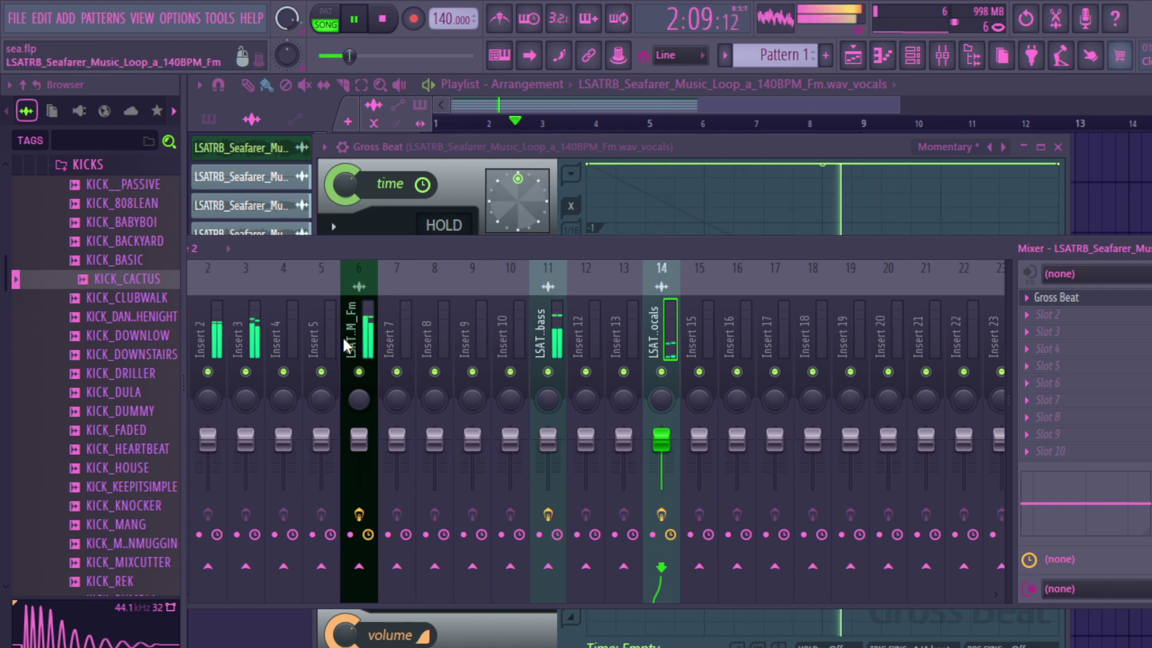
pyautogui.click(523, 330)
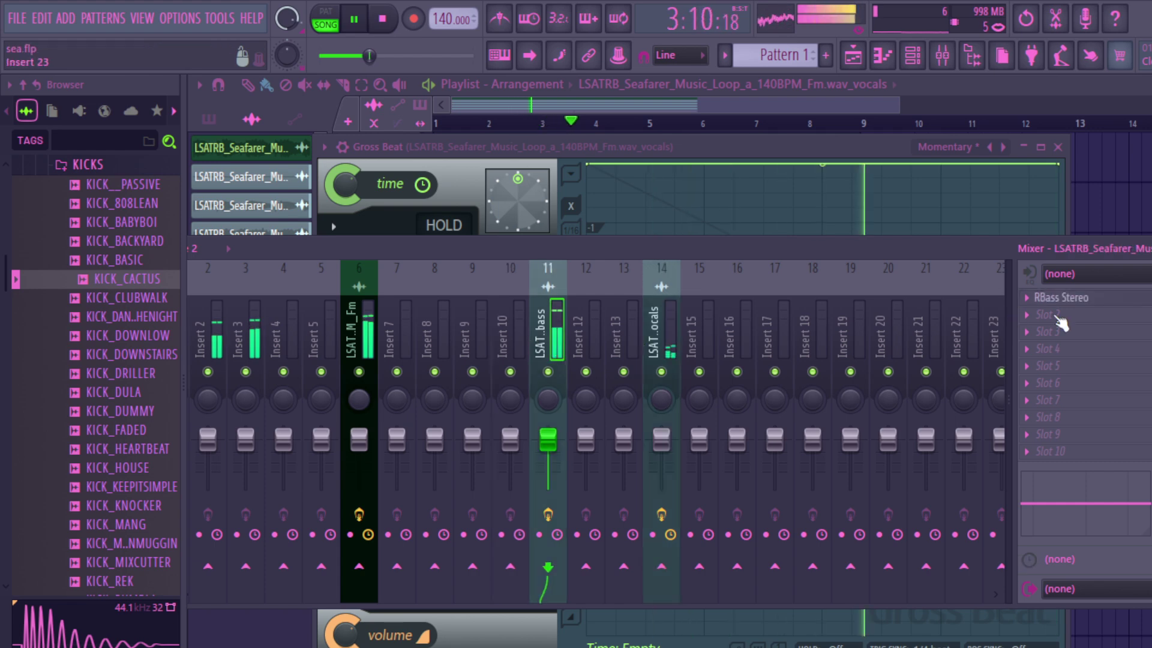
pyautogui.click(1029, 319)
pyautogui.click(952, 174)
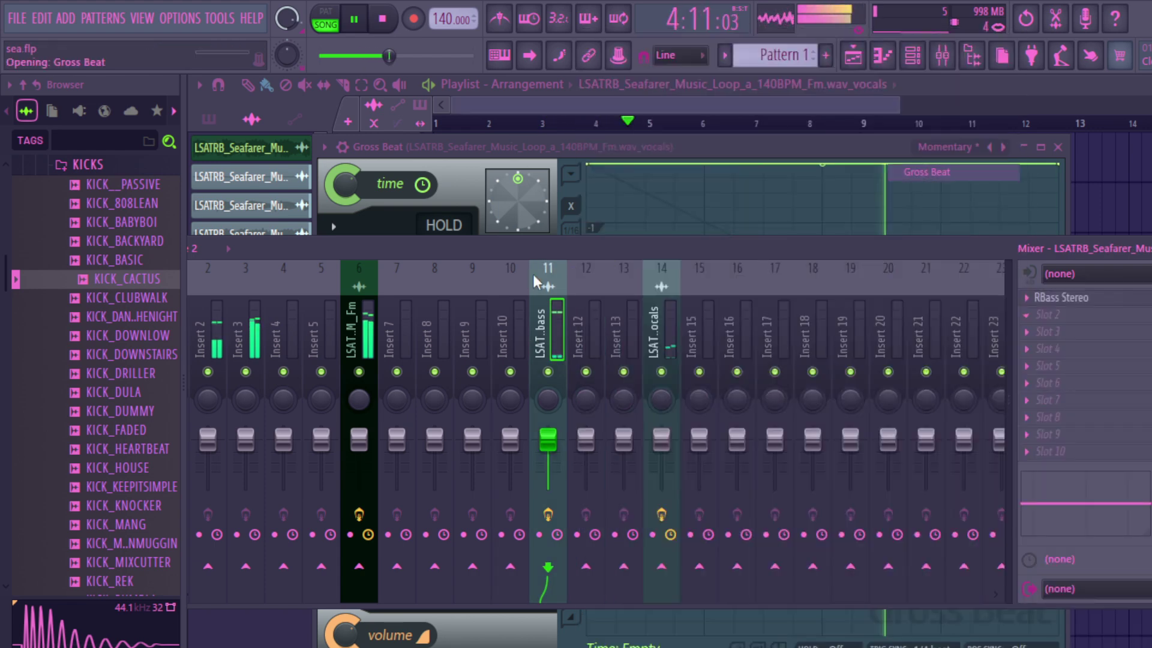
# - Try the Basic 4 time slot with its last envelope step raised, and the Basic 5 slot on the bass stem
pyautogui.click(275, 320)
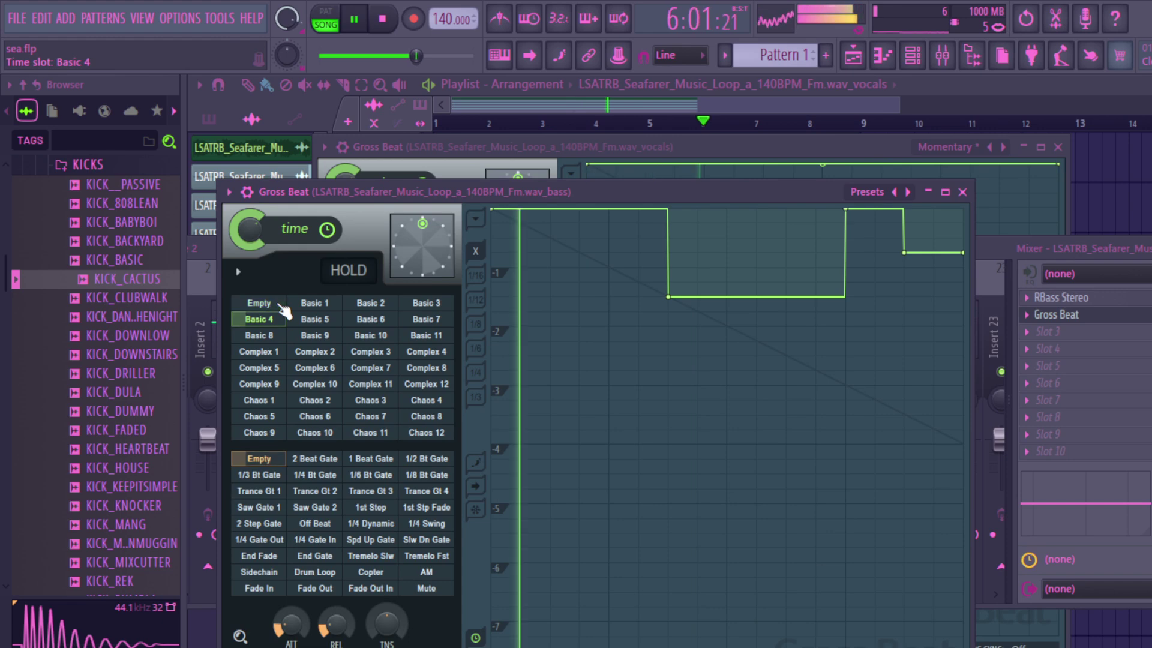
pyautogui.moveTo(903, 252); pyautogui.dragTo(912, 209)
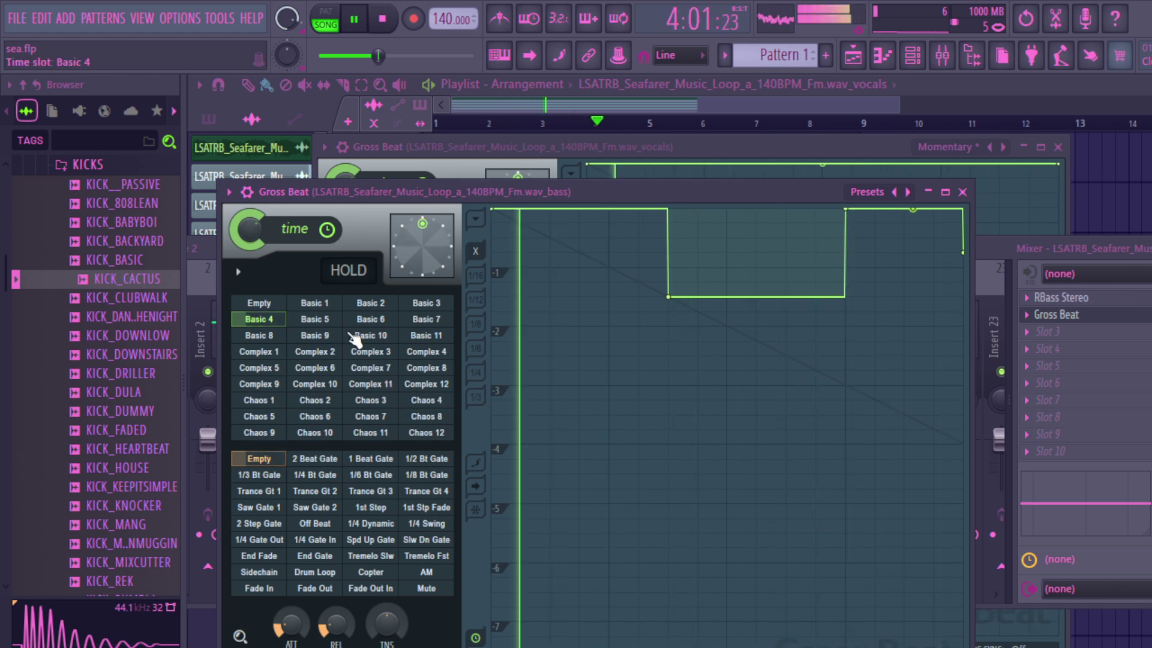
pyautogui.click(309, 326)
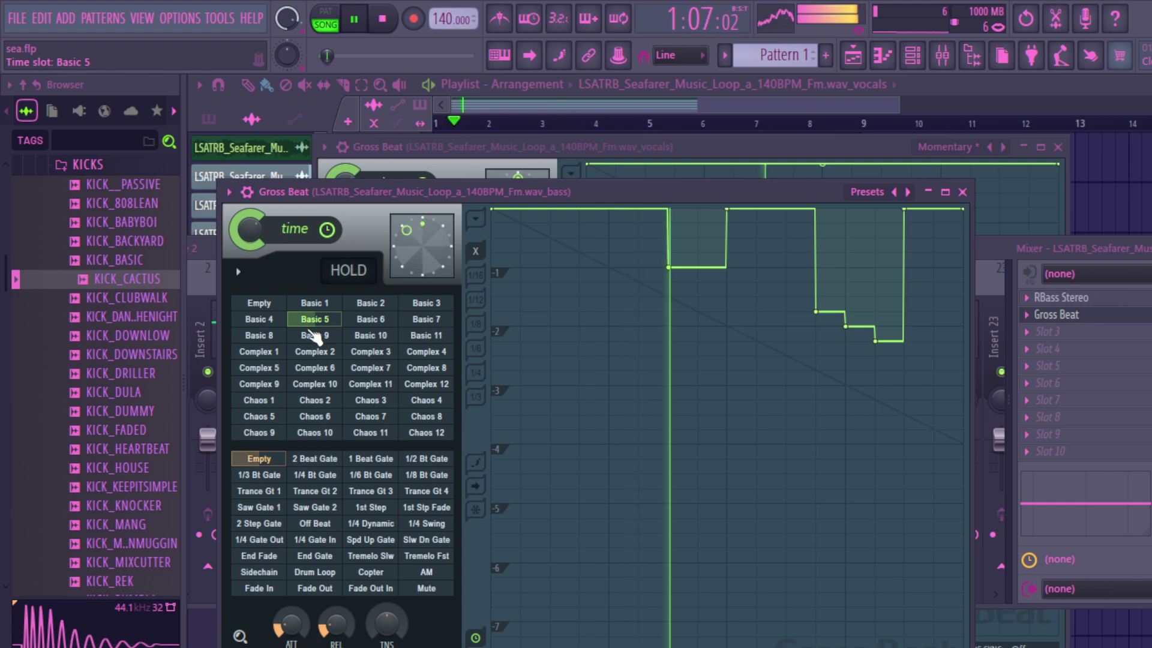
# - Load the Momentary preset in the bass stem's Gross Beat and extend the 3/4 Repeat envelope's fifth step to the end
pyautogui.click(229, 193)
pyautogui.moveTo(340, 261)
pyautogui.click(468, 311)
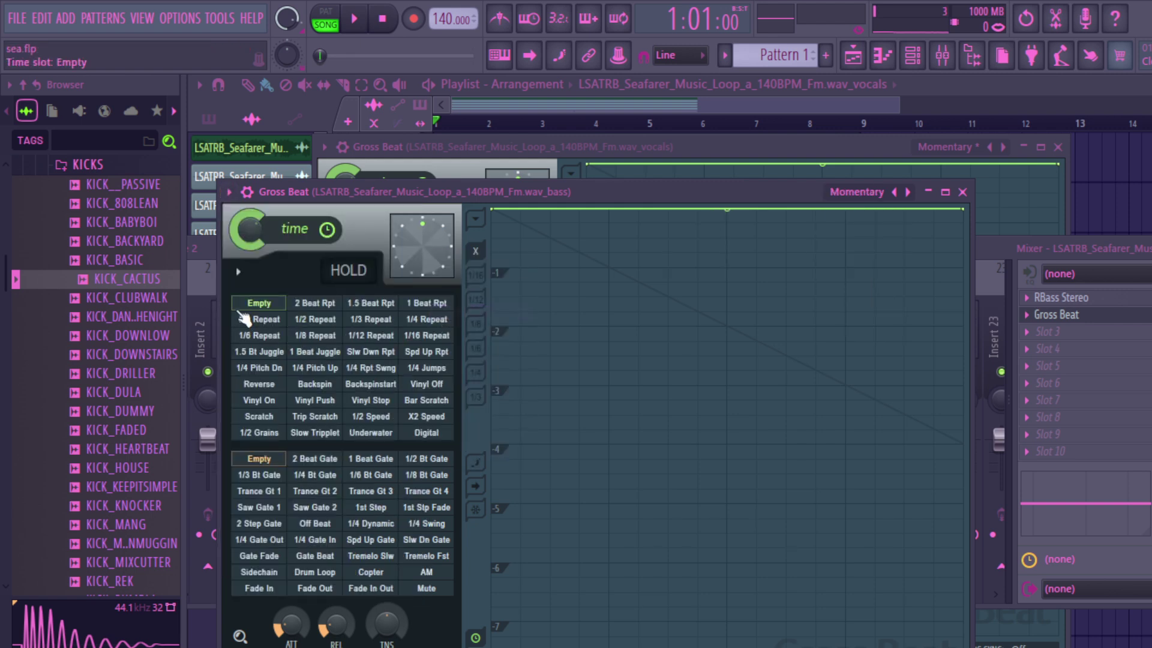
pyautogui.click(255, 319)
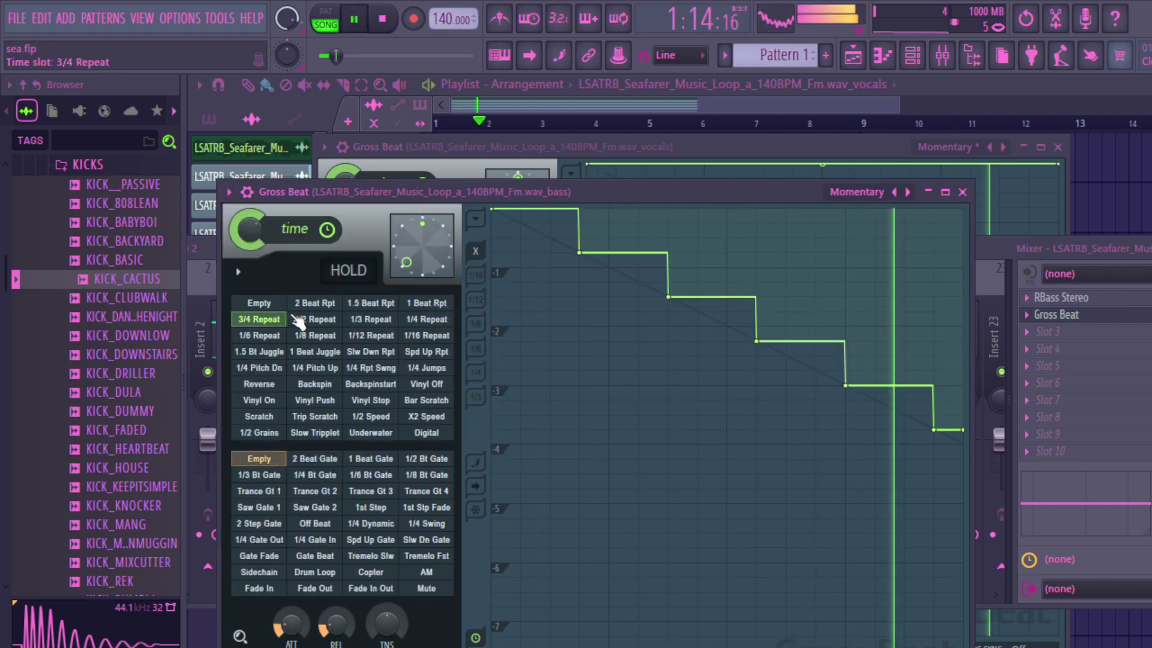
pyautogui.moveTo(934, 430); pyautogui.dragTo(962, 453)
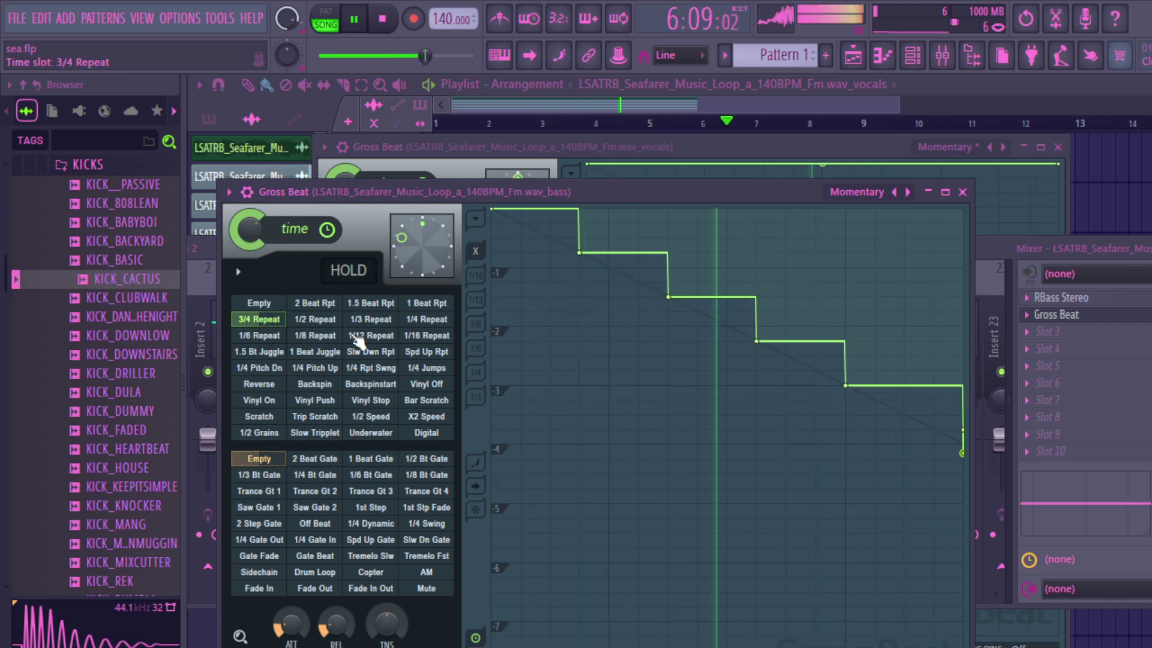
# - Try the 1/2 Repeat and 1/4 Repeat time slots on the bass stem, restarting playback with 1/2 Repeat
pyautogui.click(325, 321)
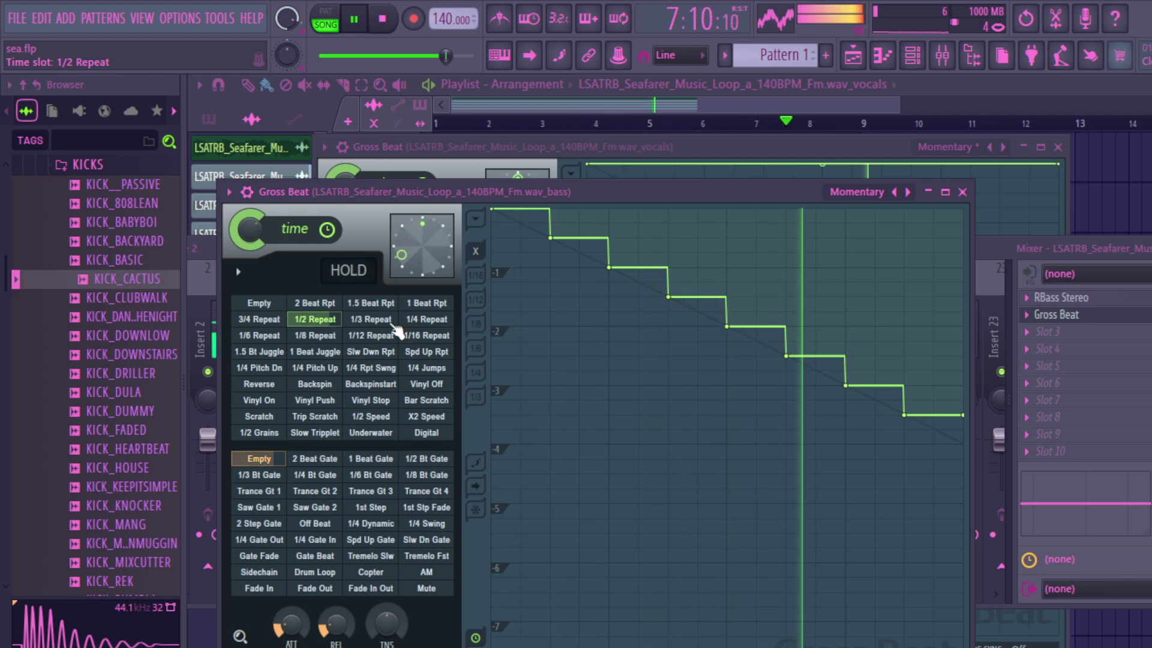
pyautogui.click(420, 321)
pyautogui.press('space')
pyautogui.click(313, 320)
pyautogui.press('space')
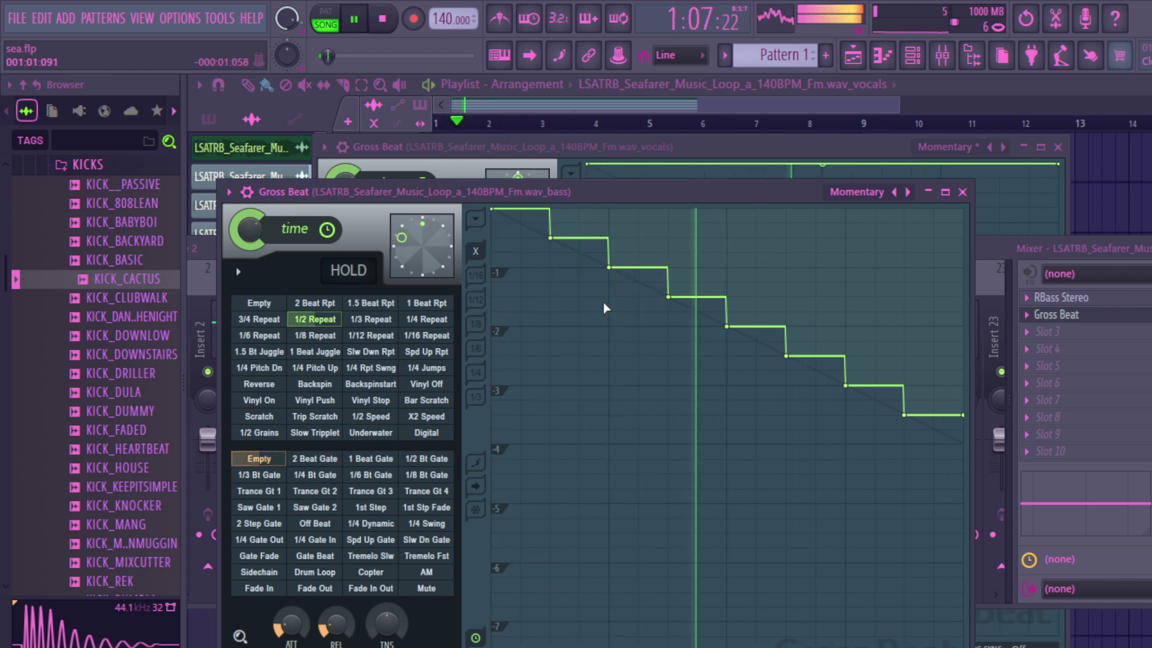
# - Try the Backspin, Backspinstart and Reverse time slots on the bass stem, returning to Empty after each
pyautogui.click(258, 303)
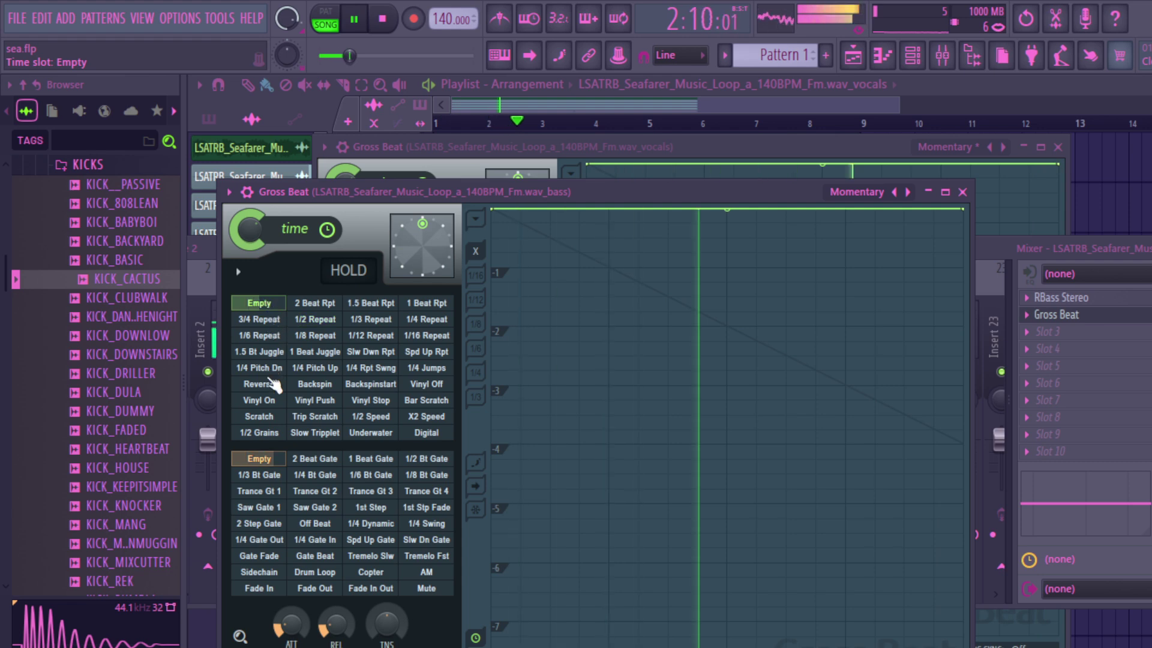
pyautogui.click(313, 387)
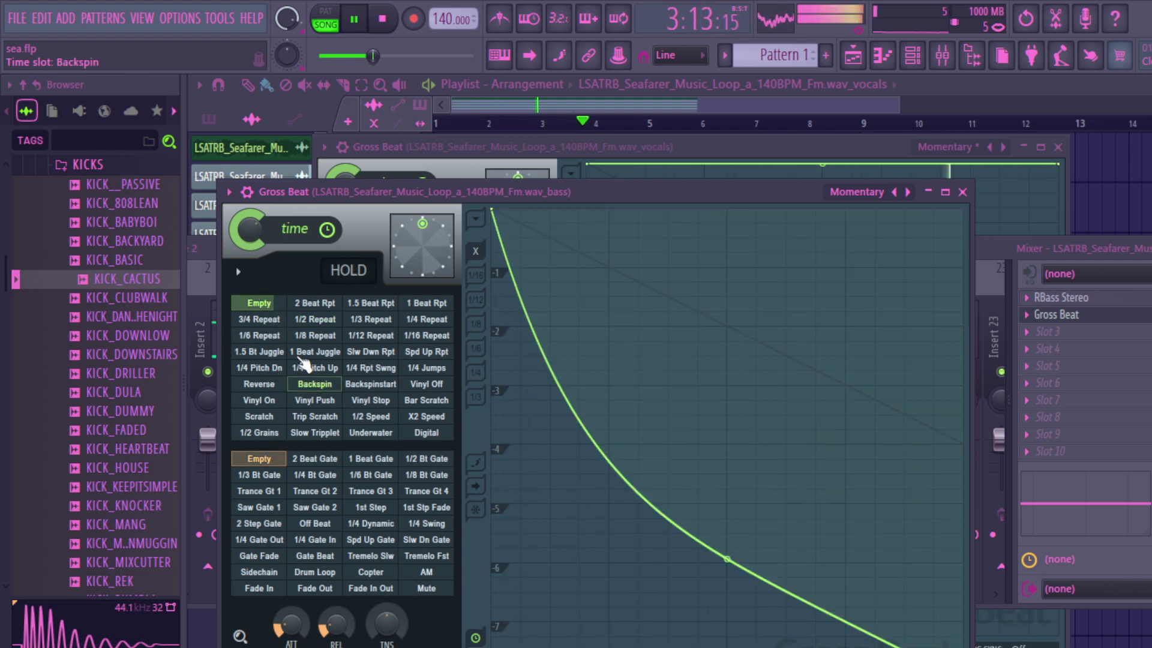
pyautogui.click(262, 303)
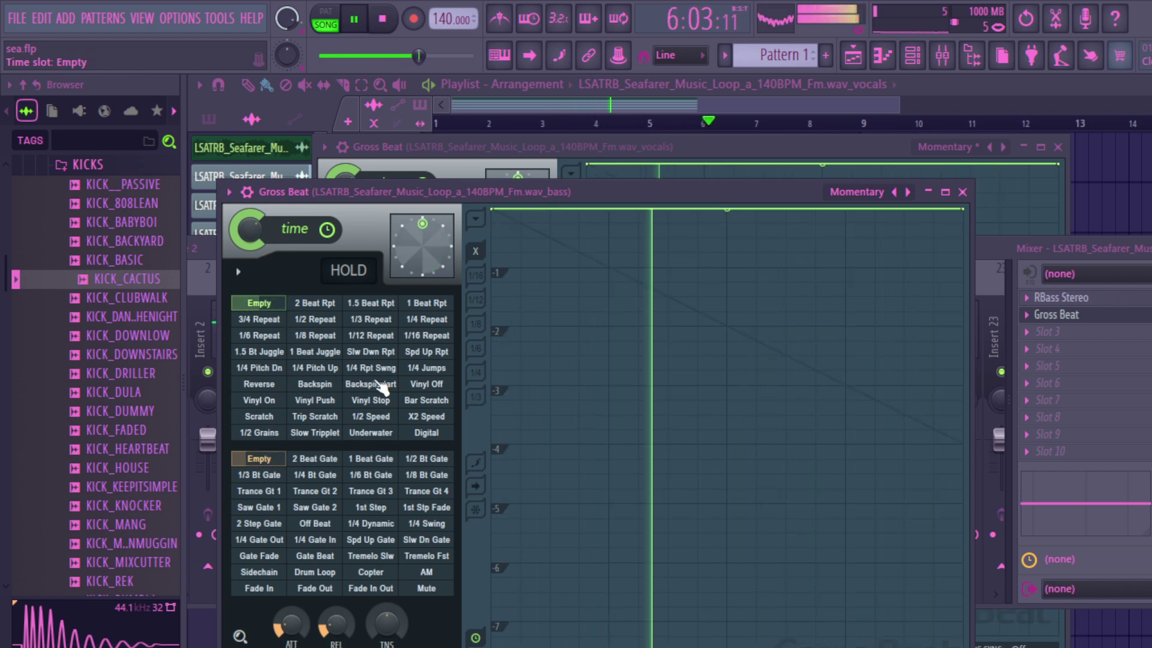
pyautogui.click(378, 385)
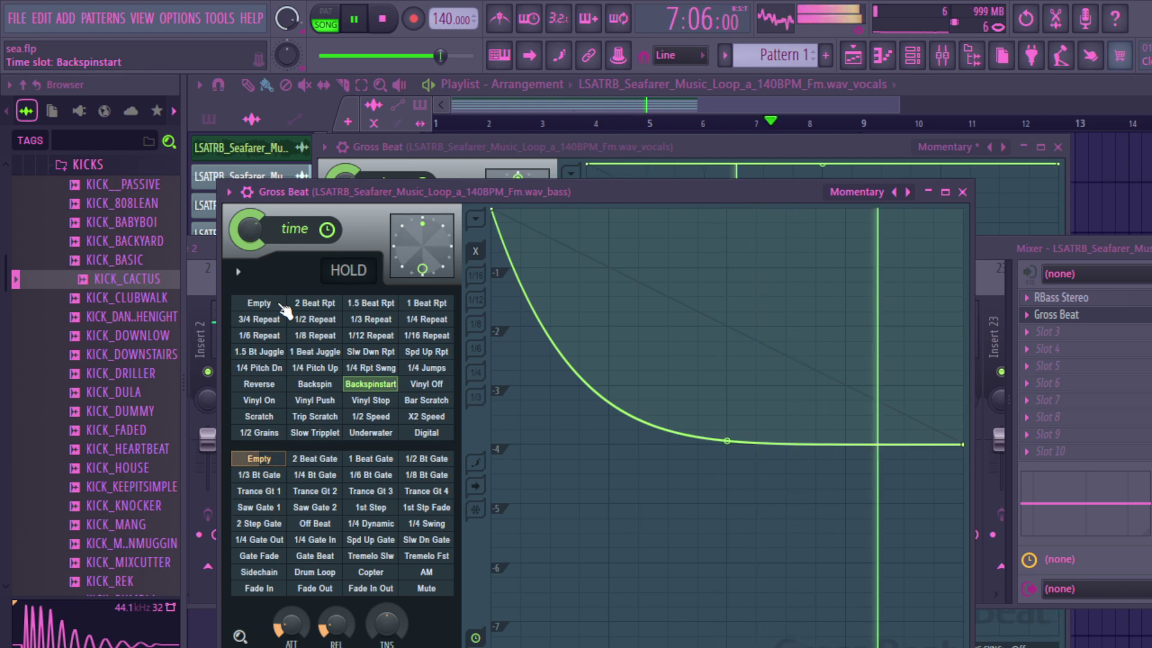
pyautogui.click(258, 303)
pyautogui.click(259, 387)
pyautogui.click(258, 303)
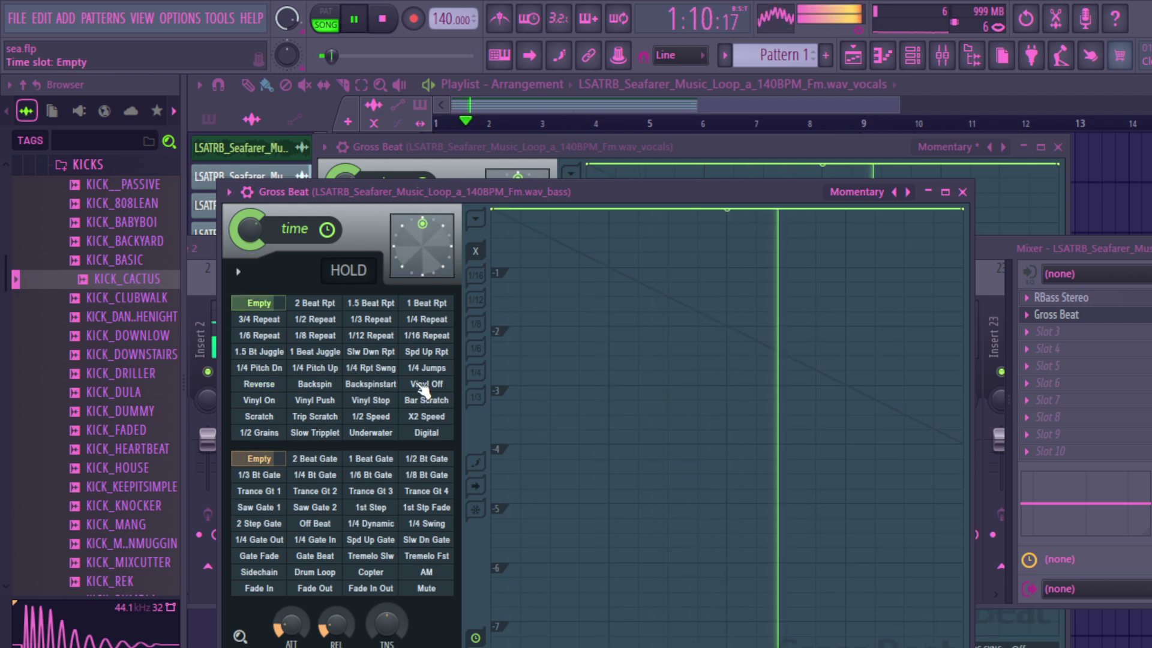
# - Alternate the bass stem between the Vinyl Off and Empty time slots during playback, ending on Empty
pyautogui.click(421, 384)
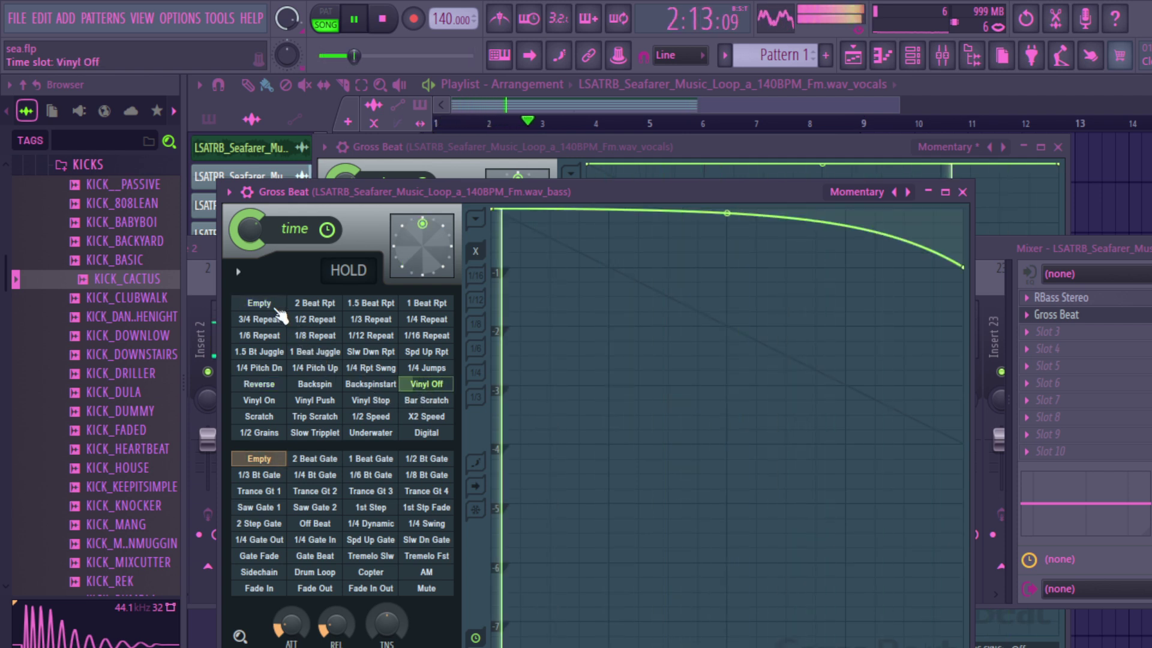
pyautogui.click(267, 305)
pyautogui.click(425, 385)
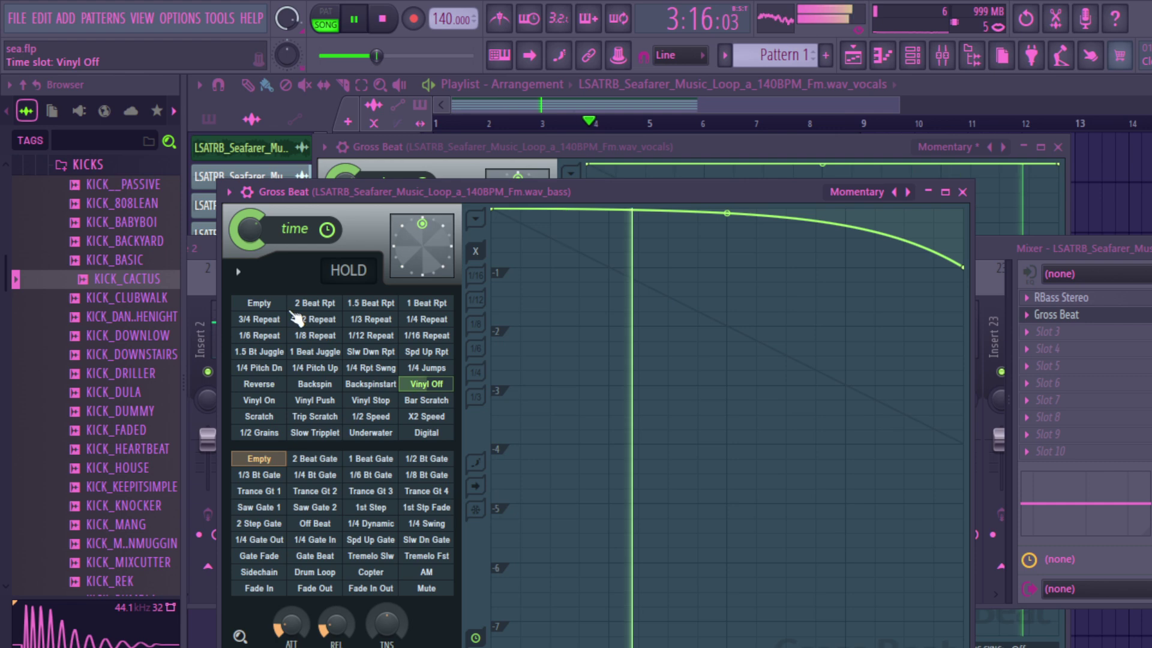
pyautogui.click(273, 305)
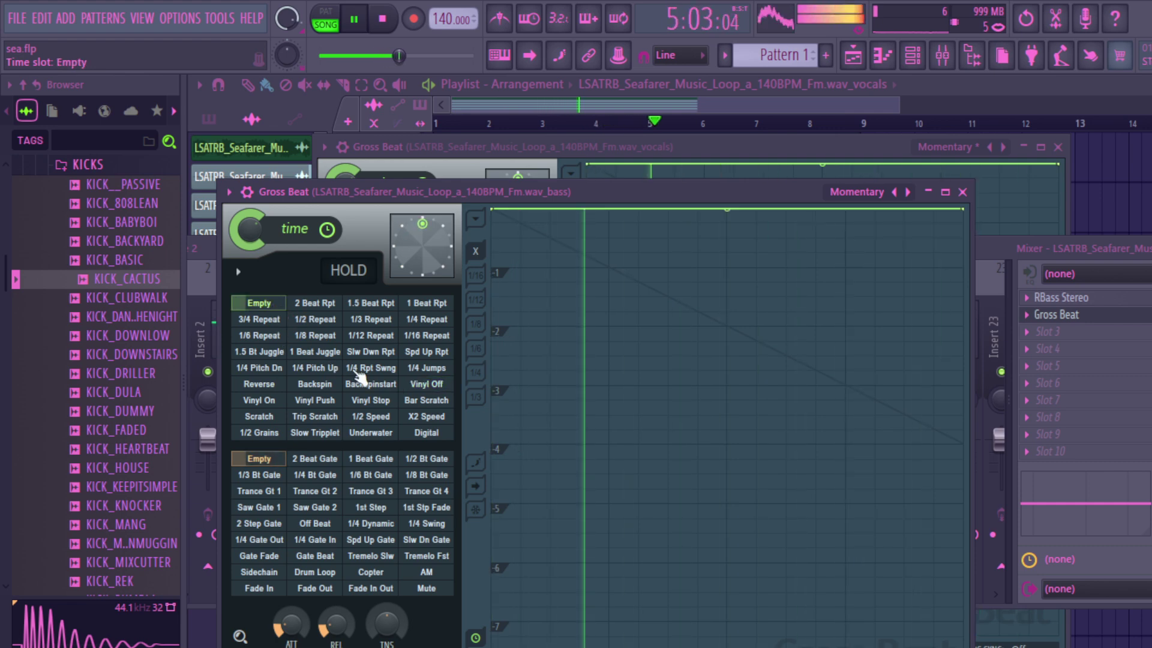
pyautogui.click(425, 384)
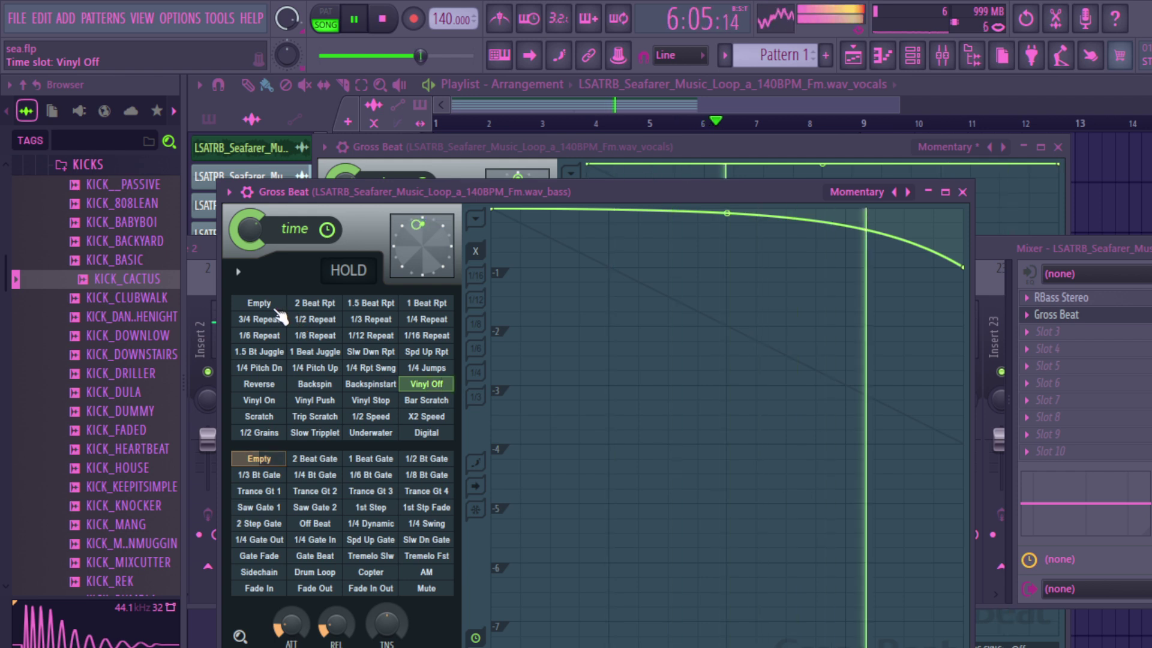
pyautogui.click(264, 306)
# - Try Backspinstart, settle on the Backspin time slot for the bass stem, and set its time mix to 16%
pyautogui.click(371, 384)
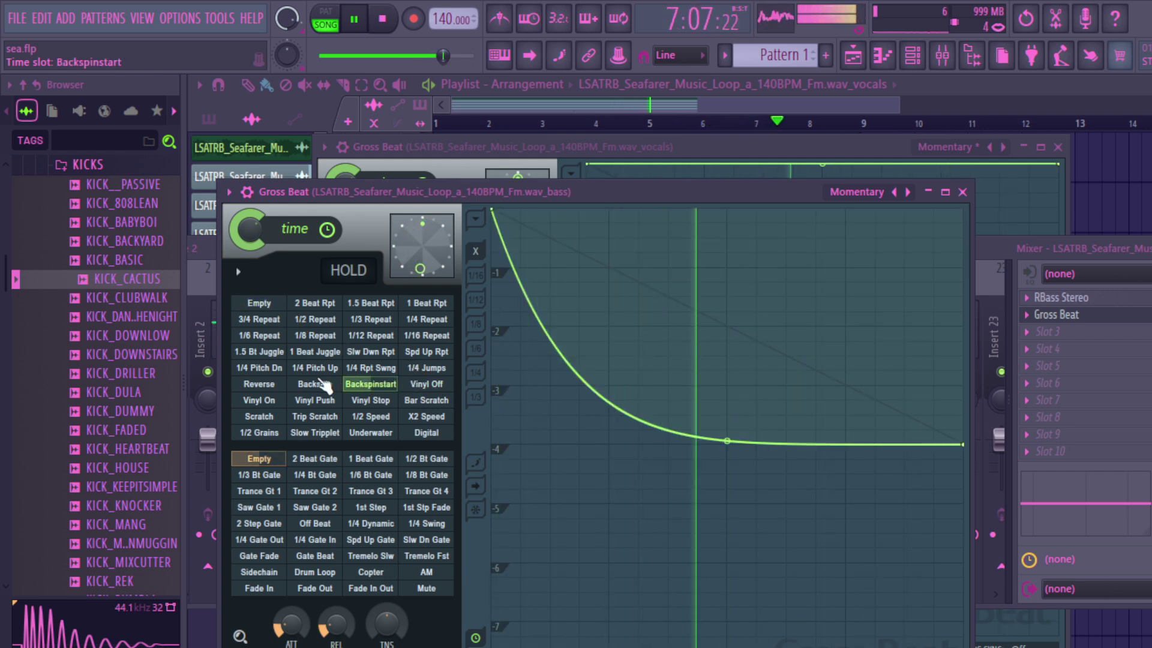
pyautogui.click(314, 384)
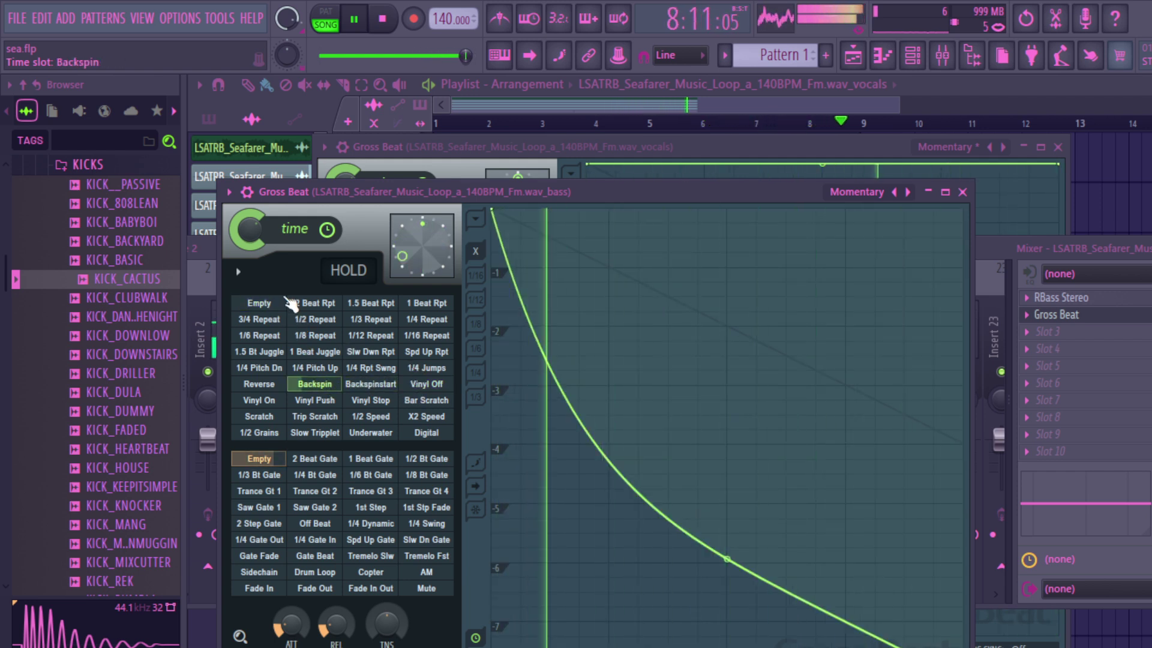
pyautogui.moveTo(251, 244); pyautogui.dragTo(251, 268)
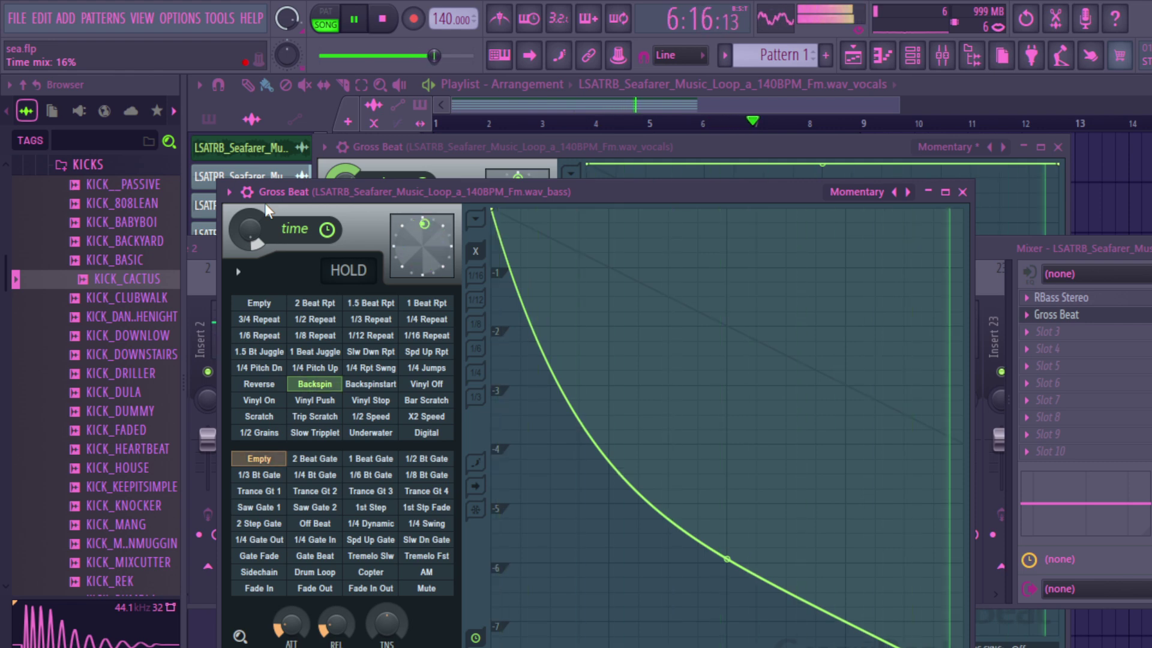
# - Load Fruity Delay 3 in the third effect slot of the original loop's mixer track (Insert 6) and set its delay time to 1:47
pyautogui.click(1003, 246)
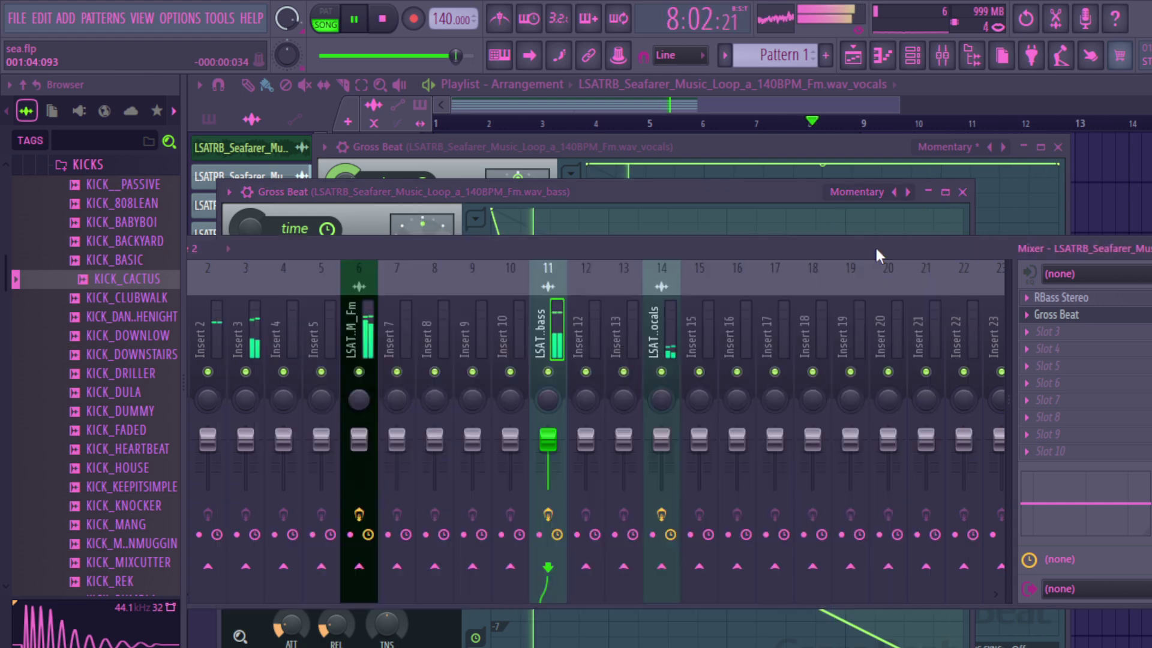
pyautogui.click(367, 303)
pyautogui.click(1027, 334)
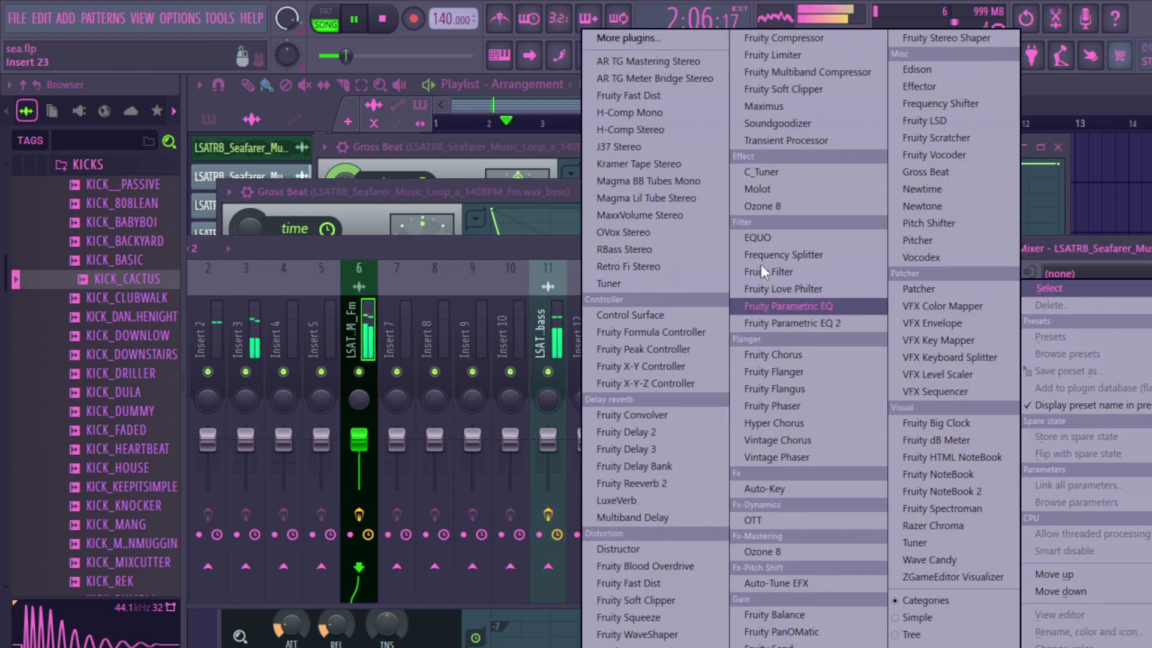
pyautogui.click(675, 444)
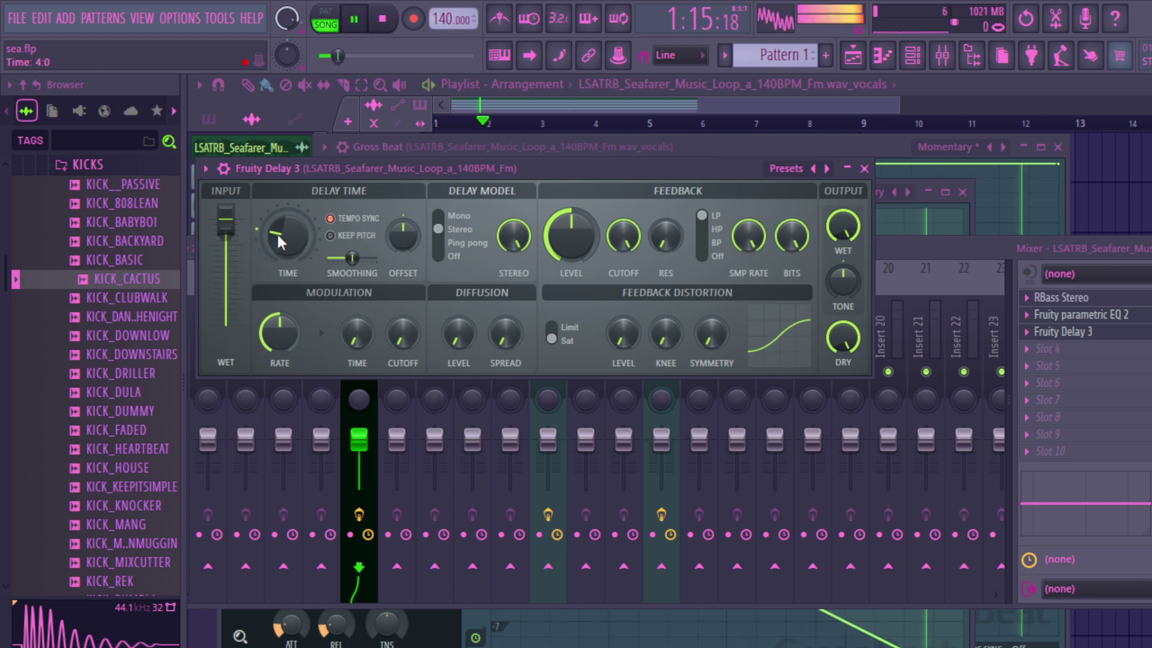
pyautogui.moveTo(283, 229); pyautogui.dragTo(282, 215)
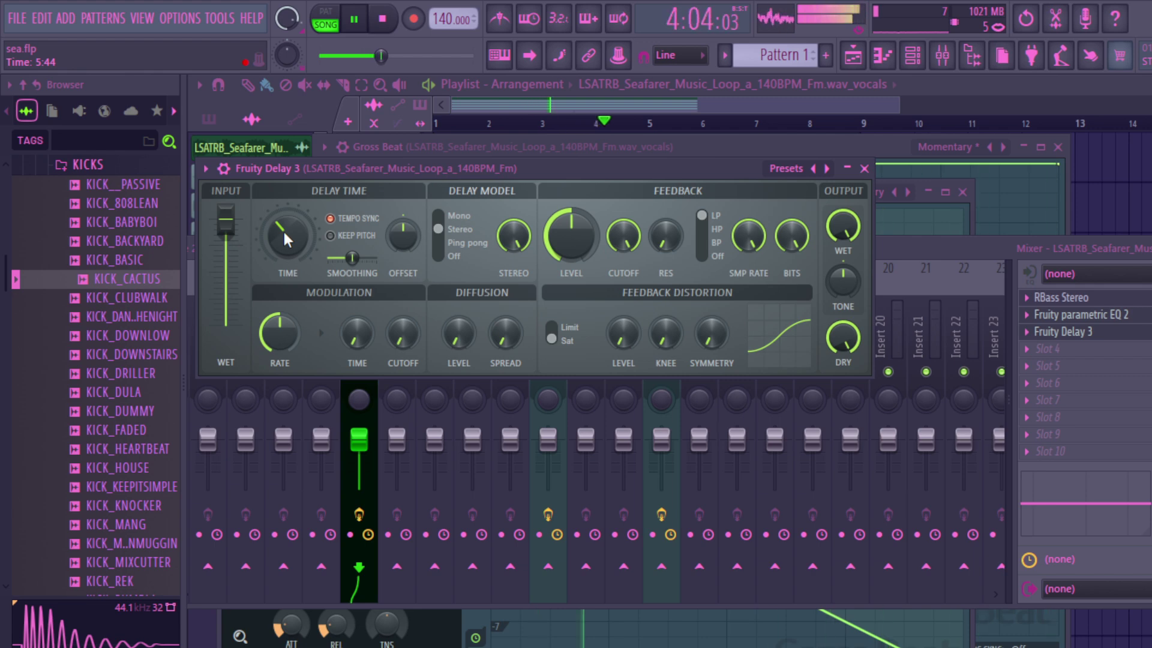
pyautogui.moveTo(283, 229); pyautogui.dragTo(283, 255)
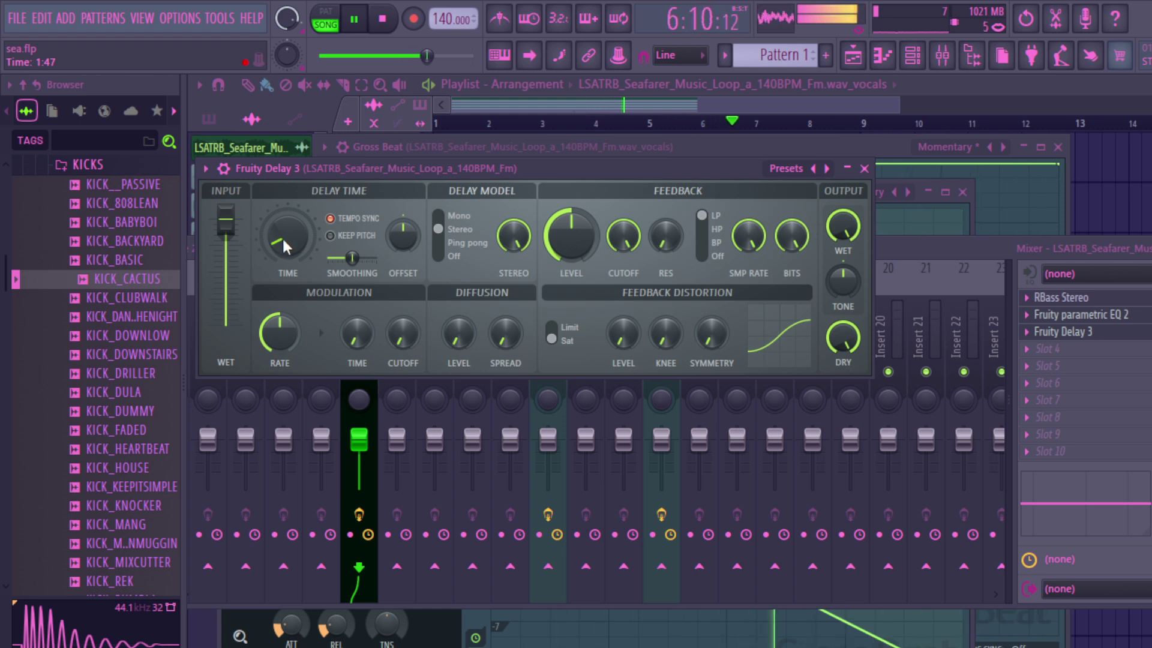
# - Stop the song playback, switch to OBS and request to stop streaming
pyautogui.press('F9')
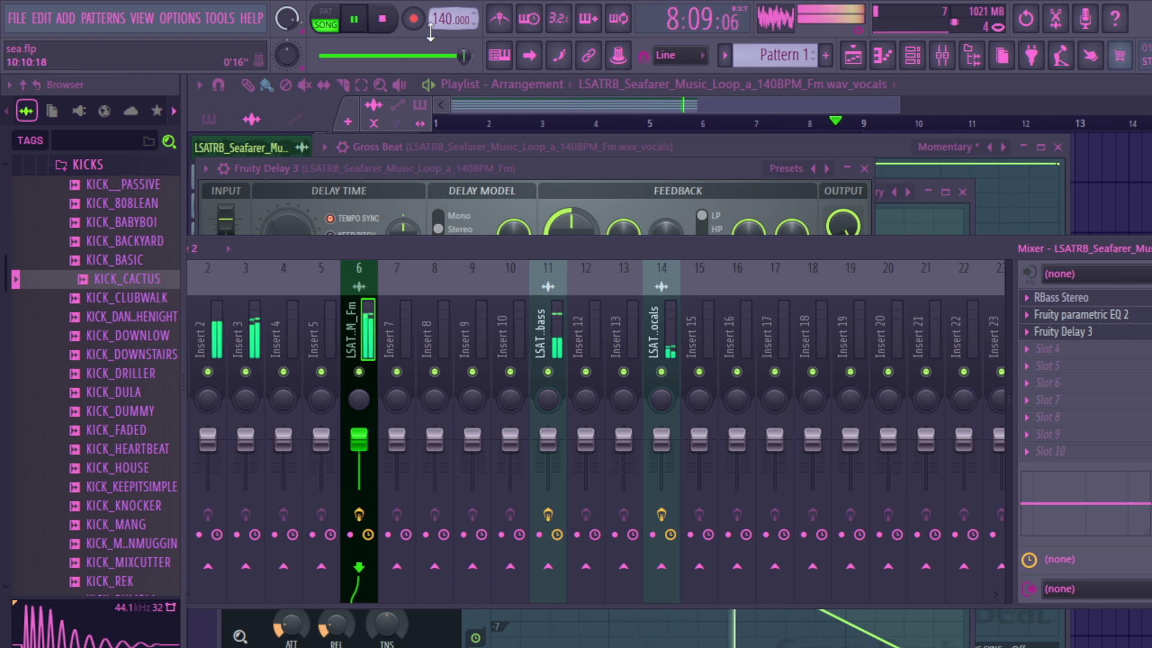
pyautogui.click(382, 18)
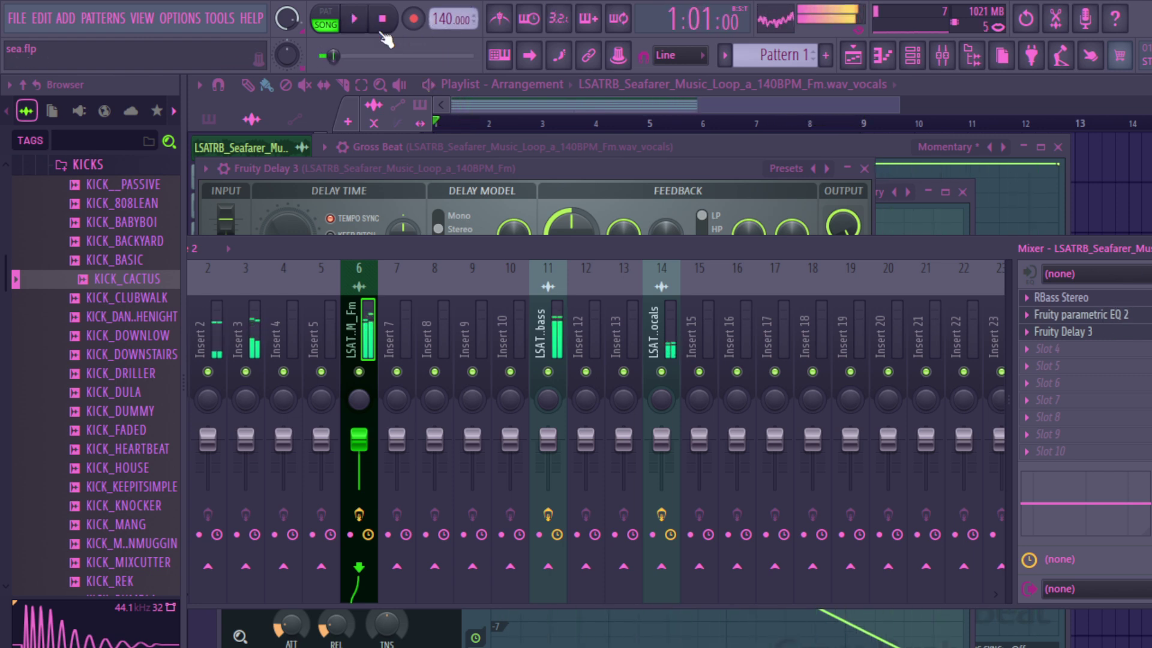
pyautogui.hotkey('alt', 'Tab')
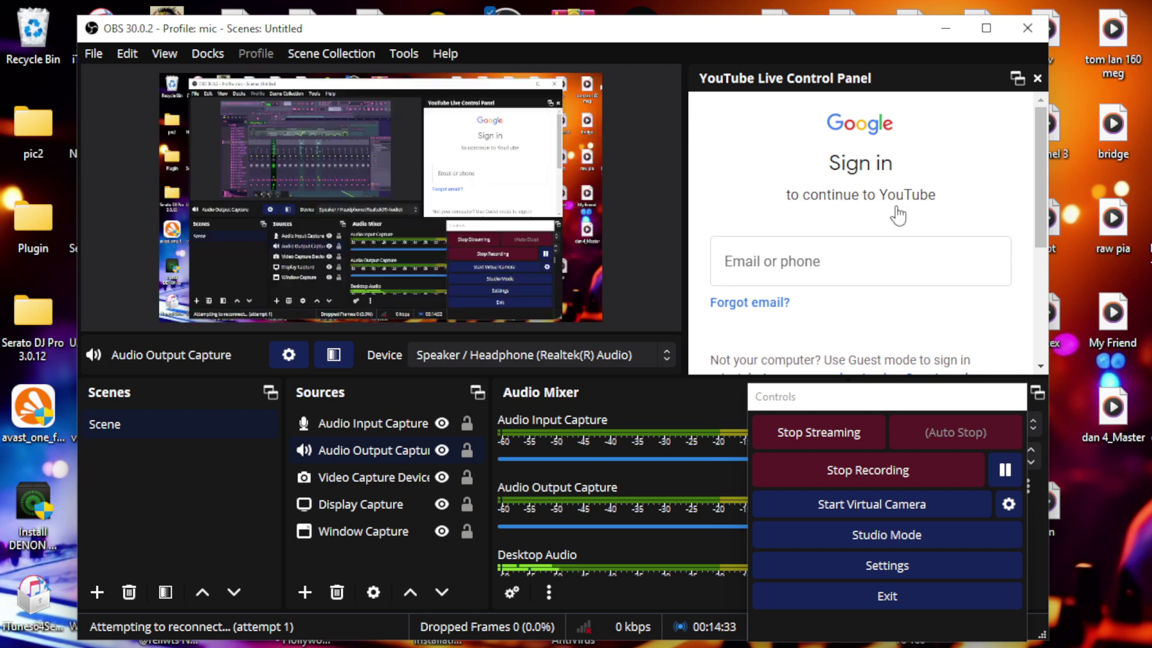
pyautogui.click(830, 436)
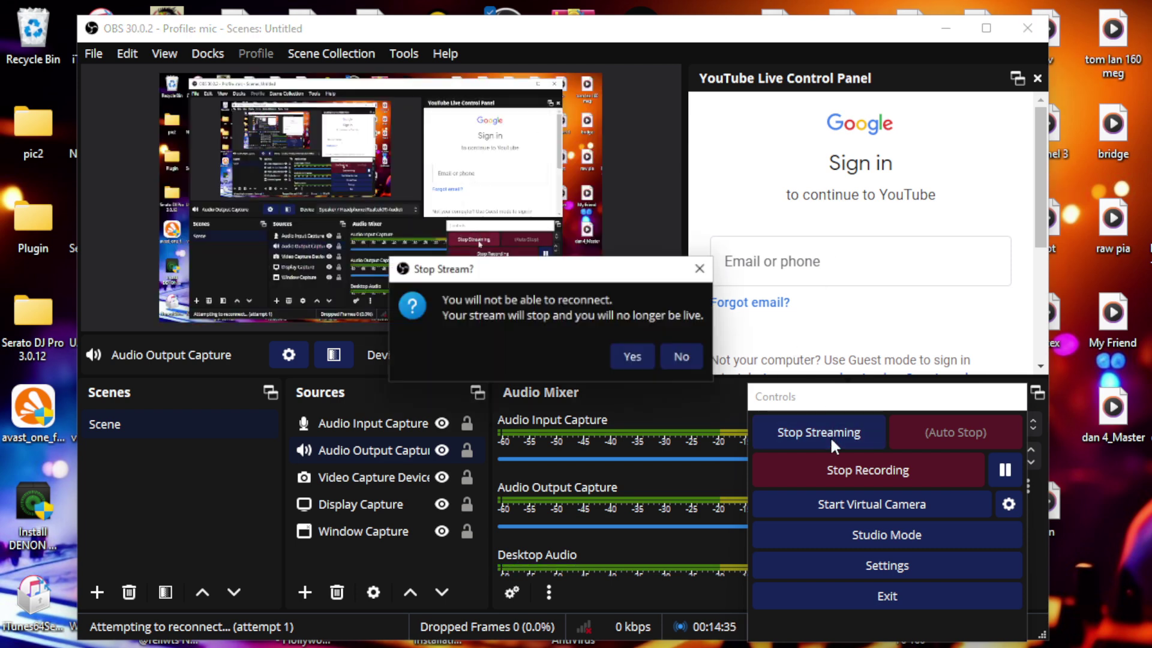